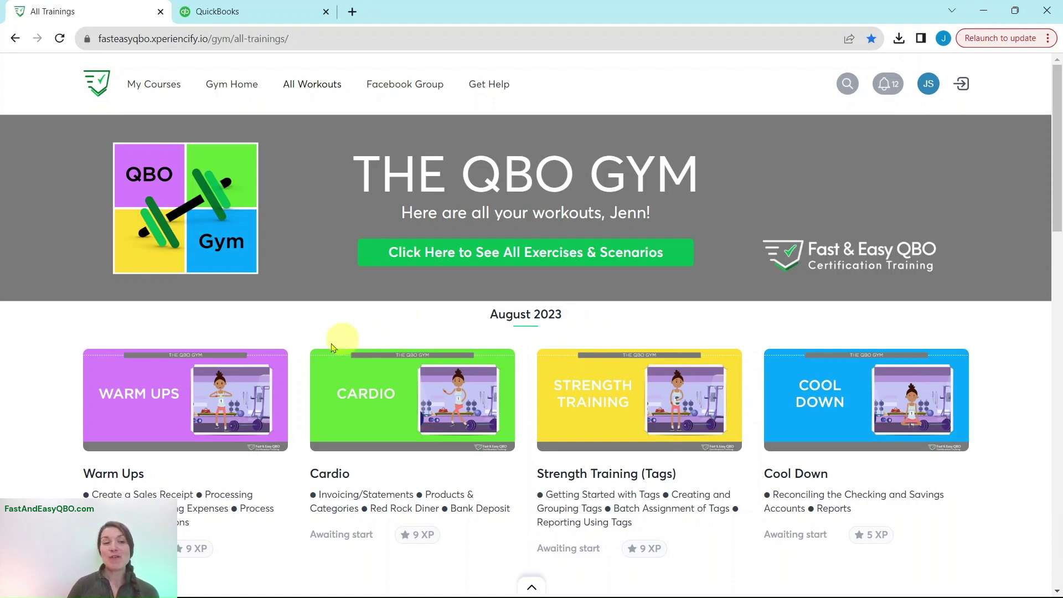
# Open the August 2023 Cool Down workout's hands-on practice for reconciling the checking and savings accounts, and show its Scenario page.
pyautogui.click(864, 405)
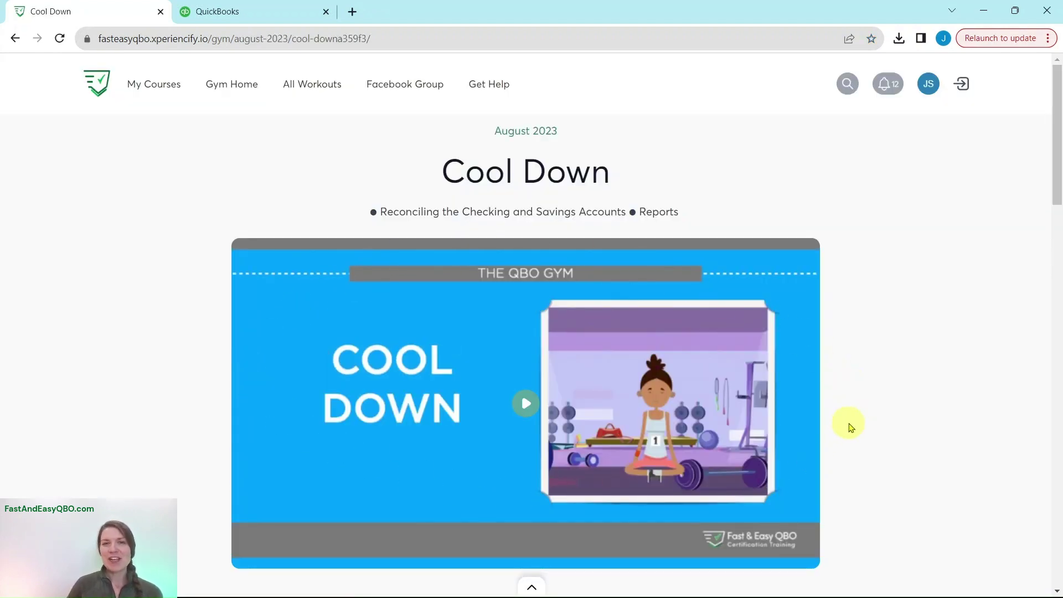
pyautogui.scroll(-10, 868, 429)
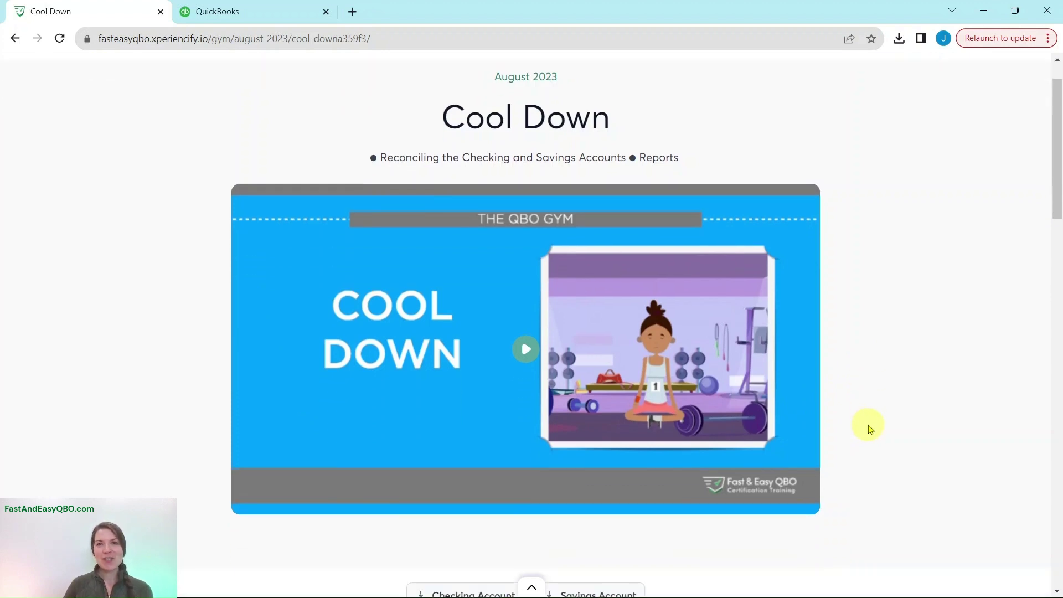
pyautogui.scroll(-4, 868, 429)
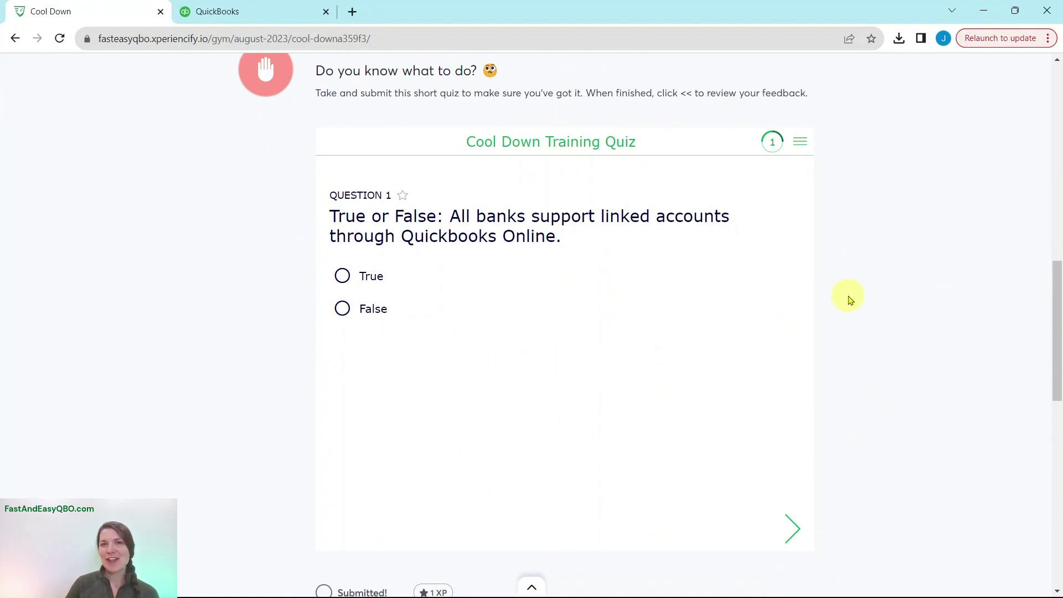
pyautogui.scroll(-9, 853, 298)
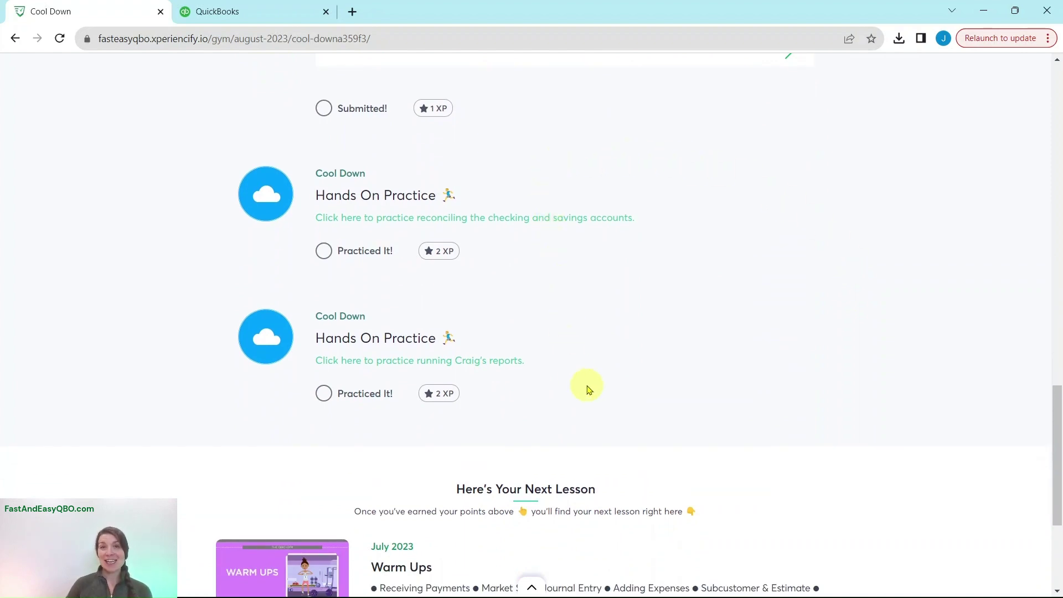
pyautogui.click(471, 224)
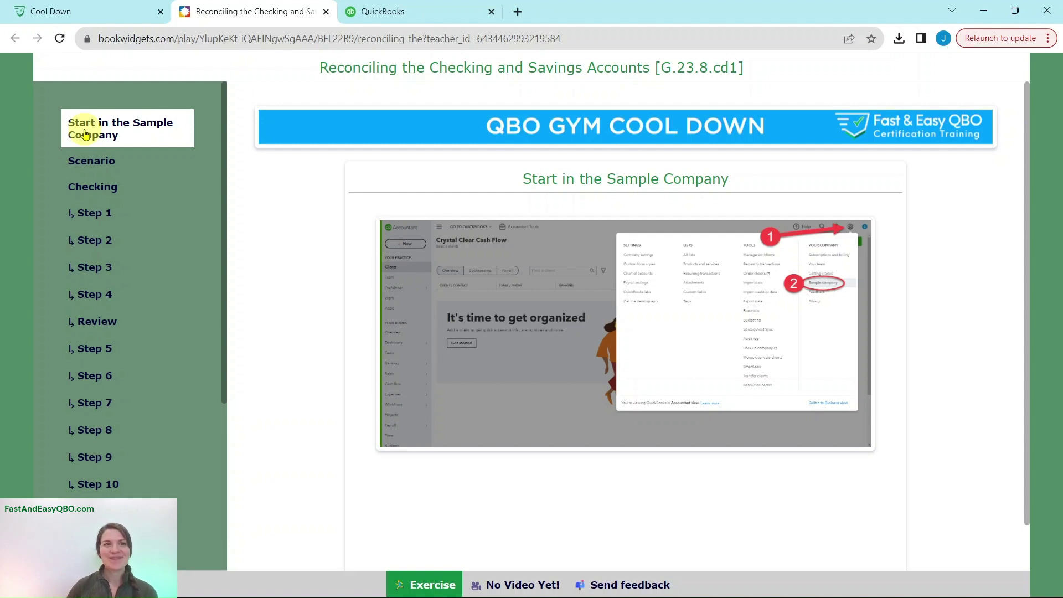
pyautogui.click(81, 166)
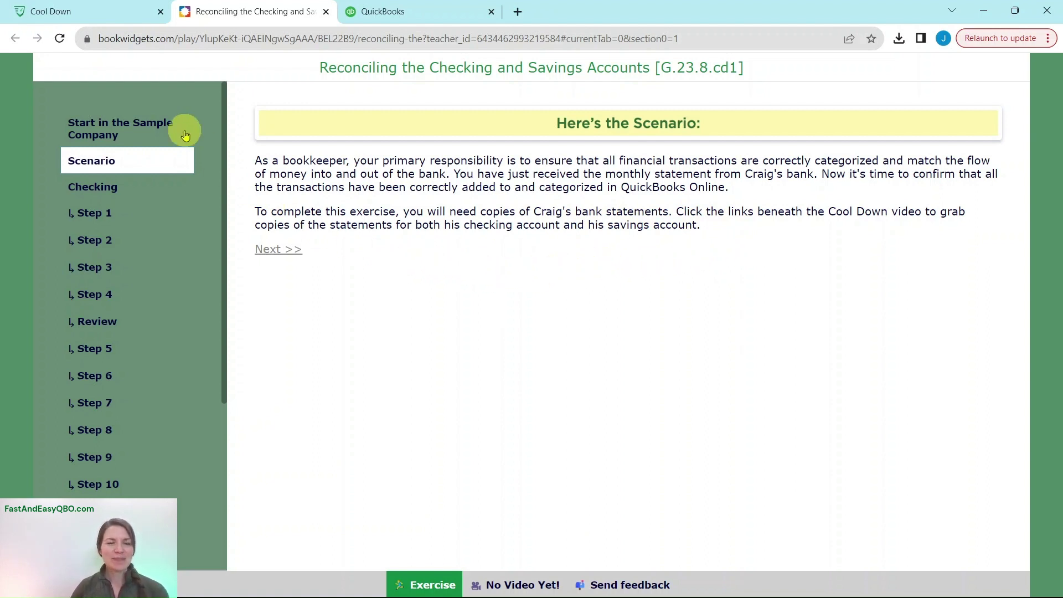
# Download the August checking account statement from the Cool Down workout page and open the PDF.
pyautogui.click(107, 16)
pyautogui.scroll(5, 685, 359)
pyautogui.scroll(10, 865, 374)
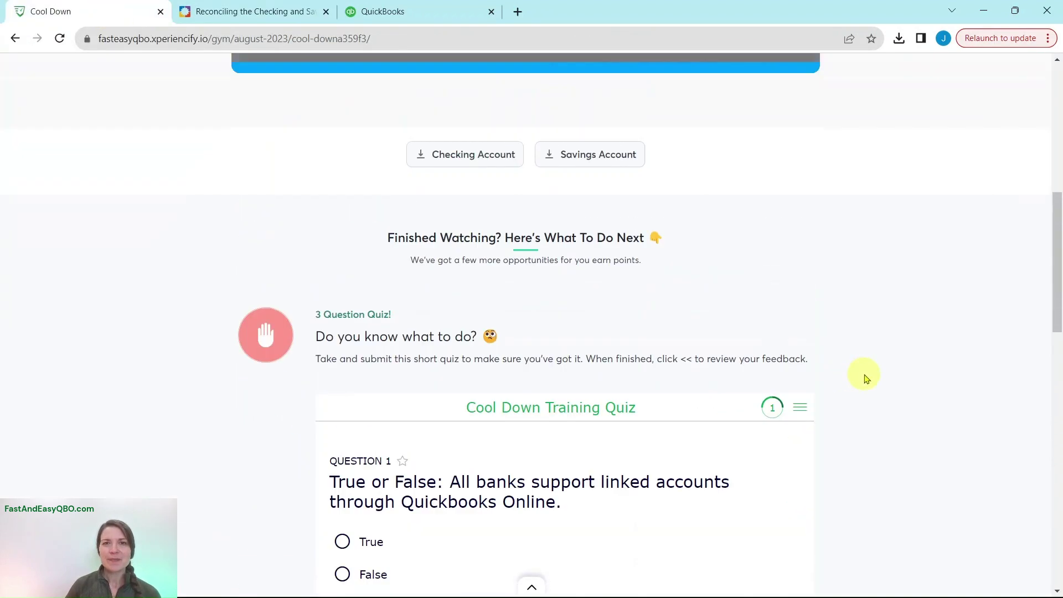
pyautogui.scroll(-5, 857, 394)
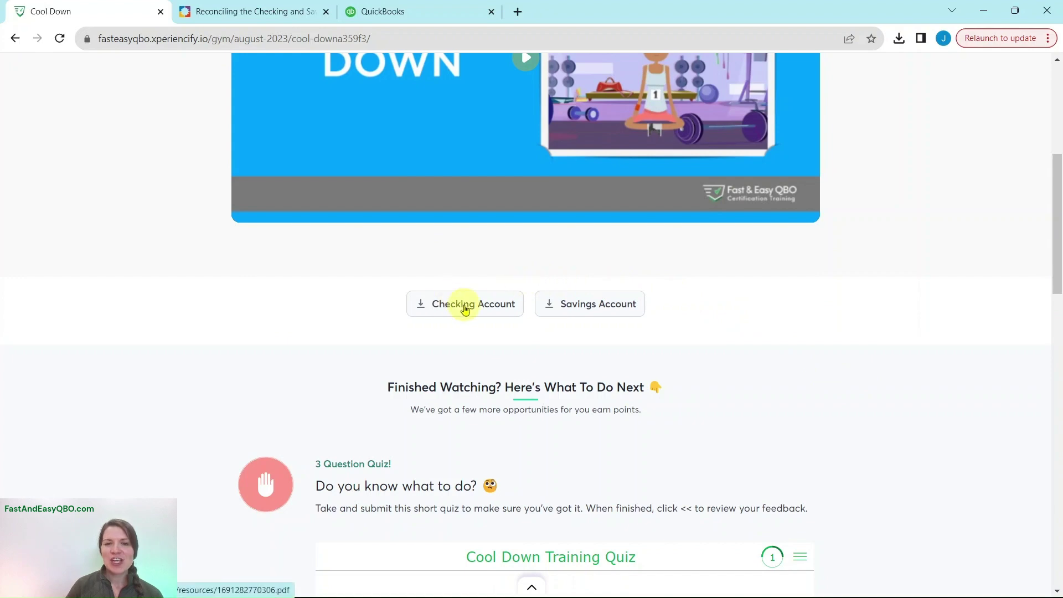
pyautogui.click(465, 309)
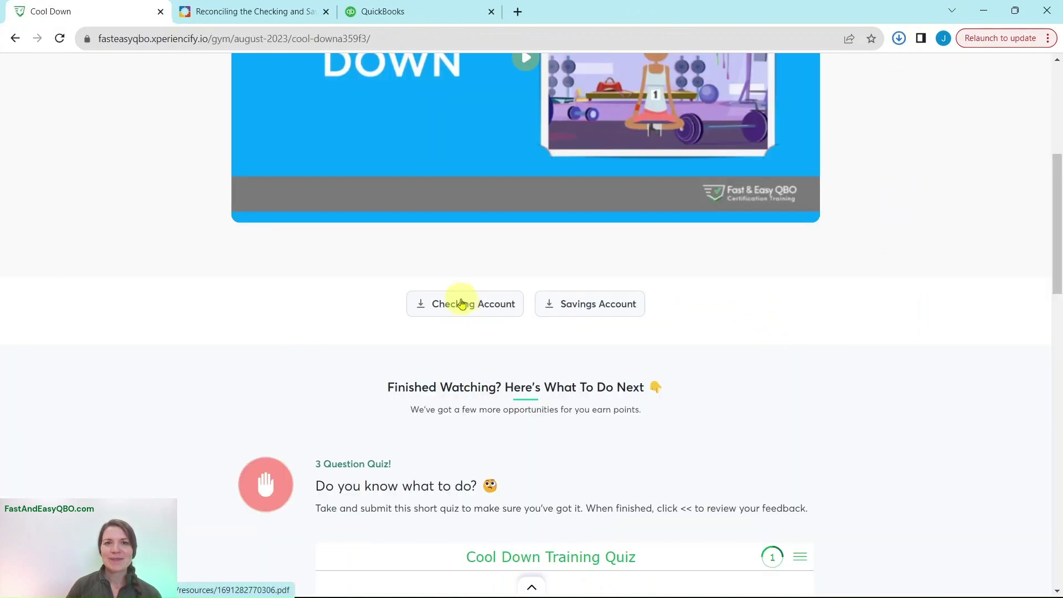
pyautogui.click(790, 69)
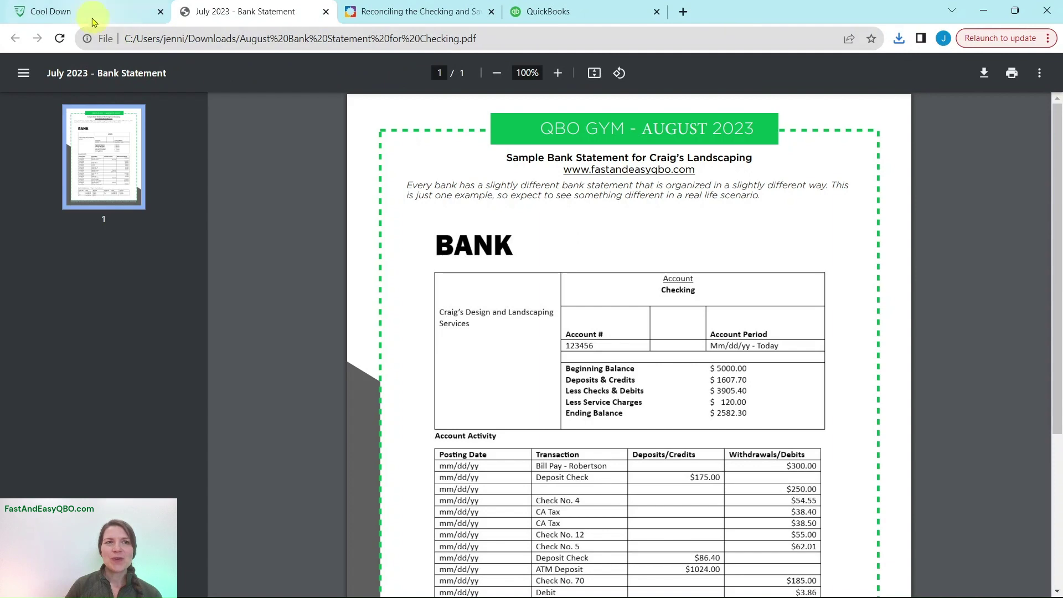
# Download the August savings account statement from the Cool Down workout page and open the PDF.
pyautogui.click(91, 12)
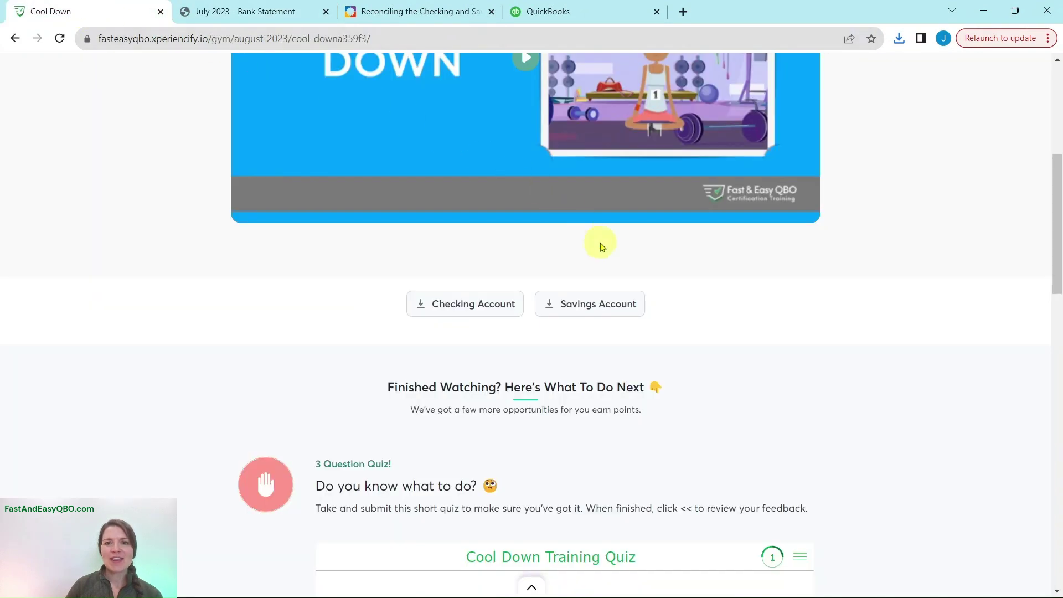
pyautogui.click(610, 313)
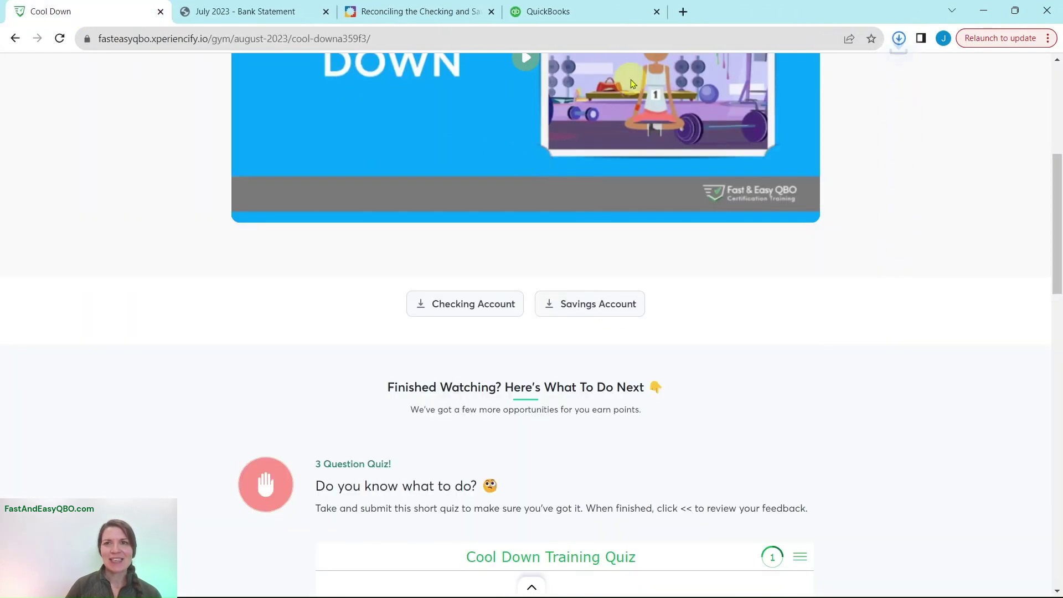
pyautogui.click(897, 42)
pyautogui.click(805, 91)
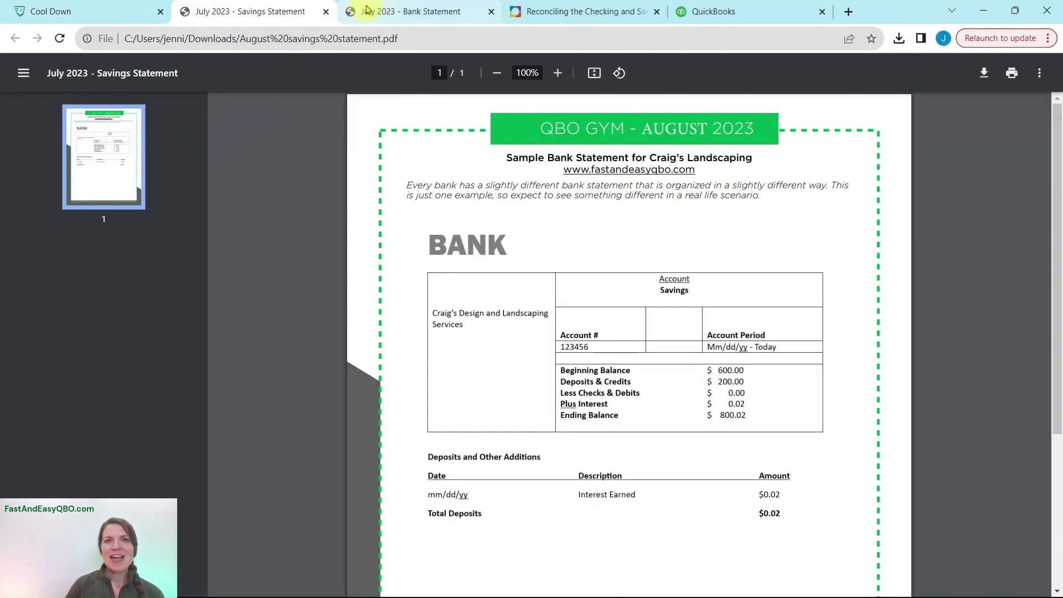
# Look through the checking statement and read the exercise's Checking section and Step 1 instructions.
pyautogui.click(393, 12)
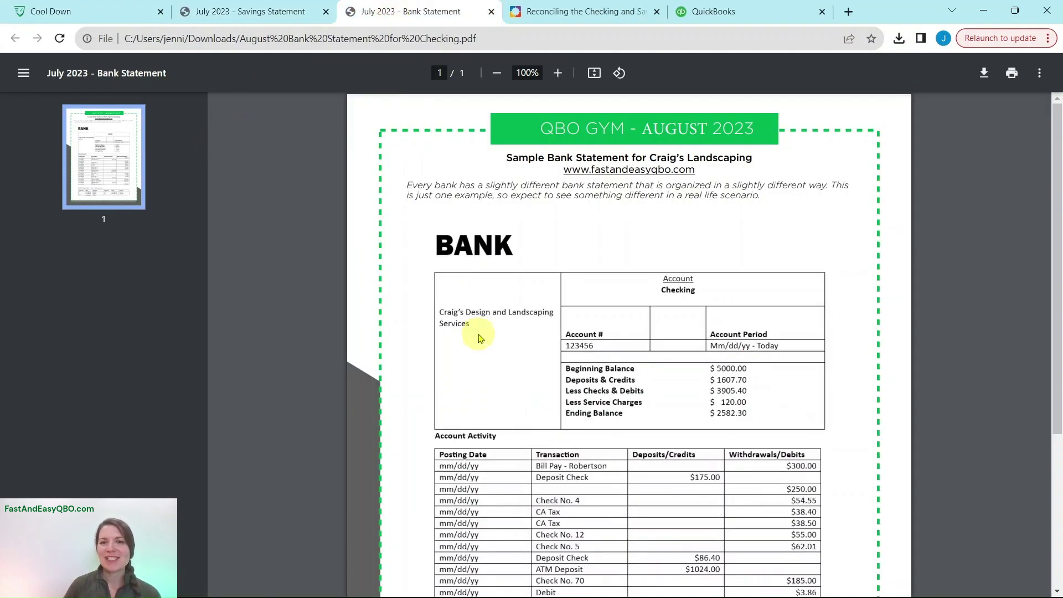
pyautogui.scroll(-3, 619, 450)
pyautogui.scroll(-1, 614, 431)
pyautogui.scroll(4, 609, 432)
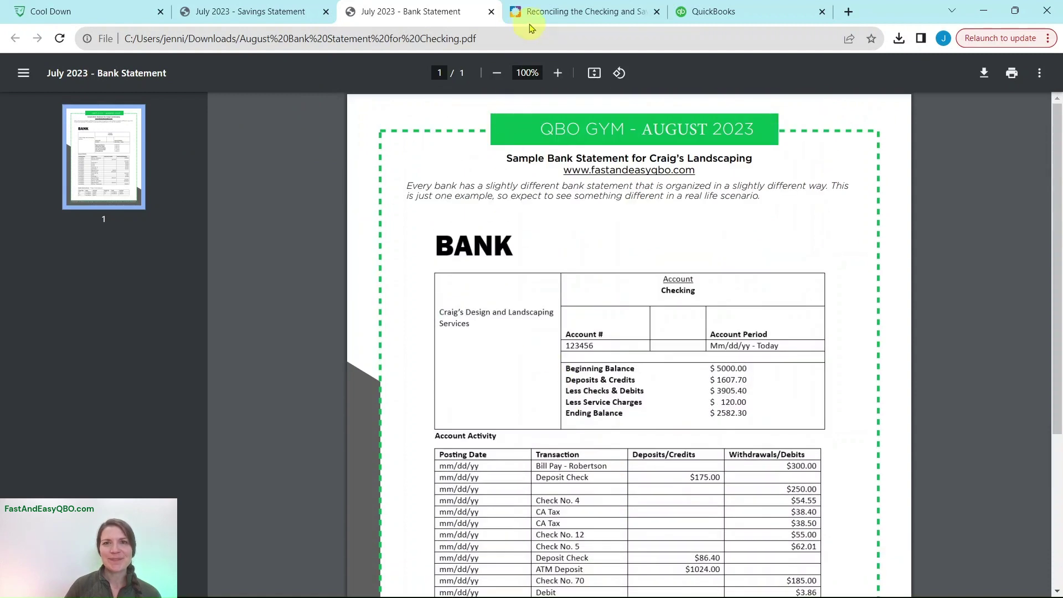
pyautogui.click(581, 12)
pyautogui.click(84, 191)
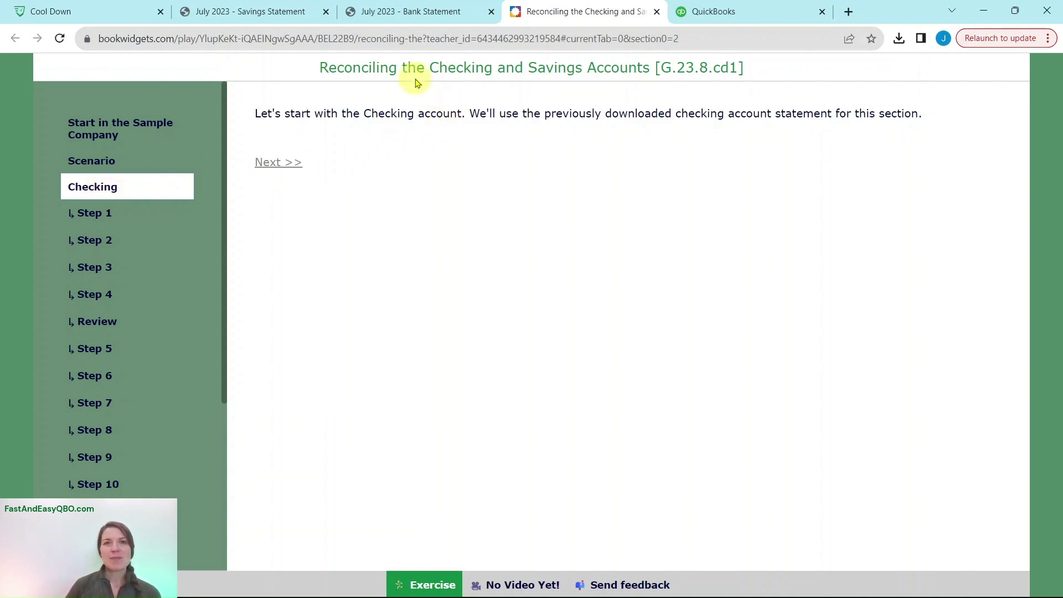
pyautogui.click(90, 218)
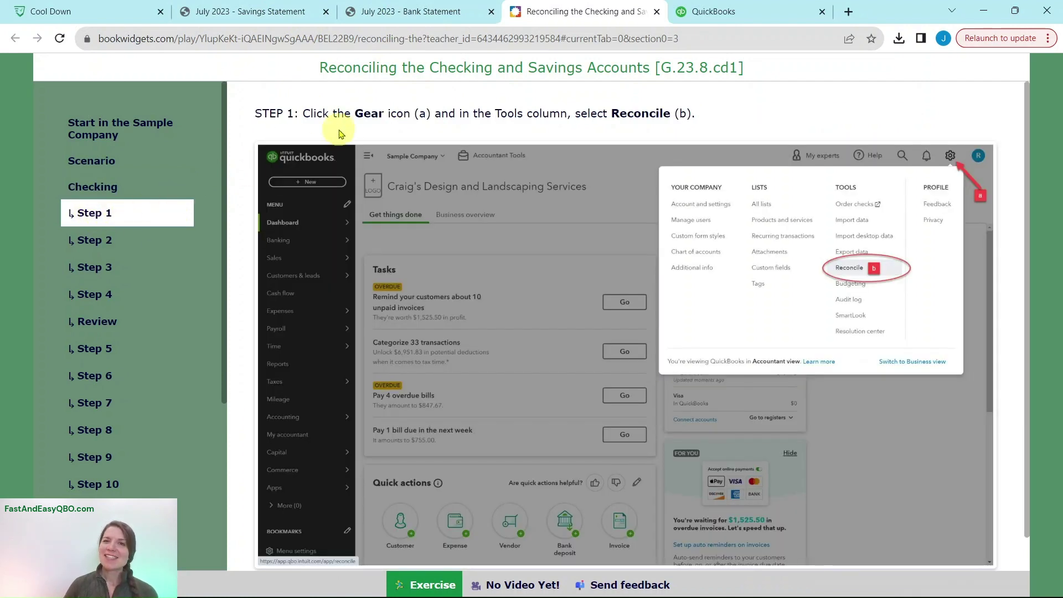
# In QuickBooks, open the Reconcile tool and get started so the account setup form is shown.
pyautogui.click(747, 16)
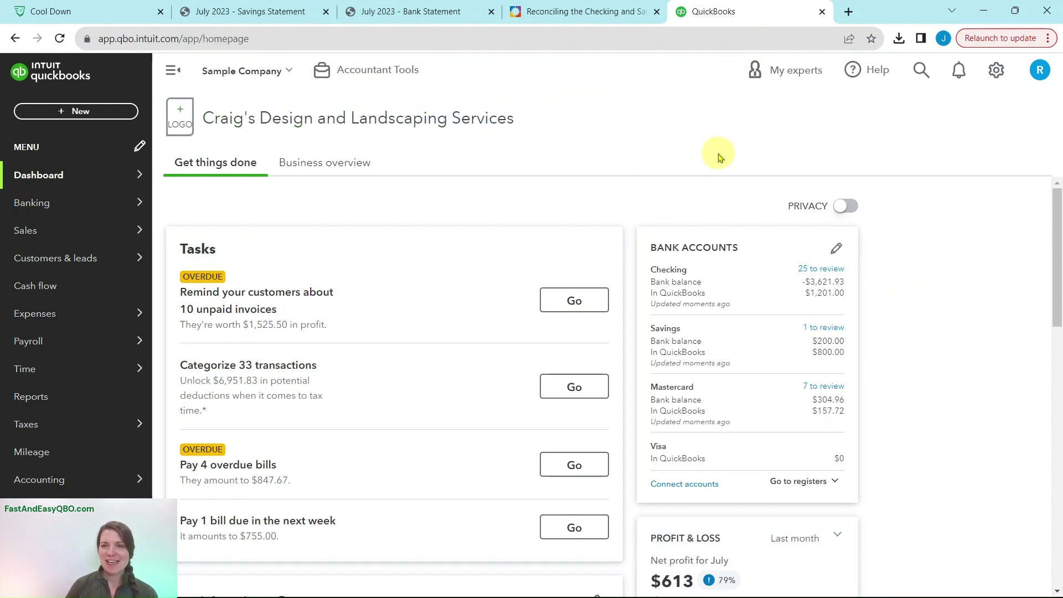
pyautogui.click(996, 73)
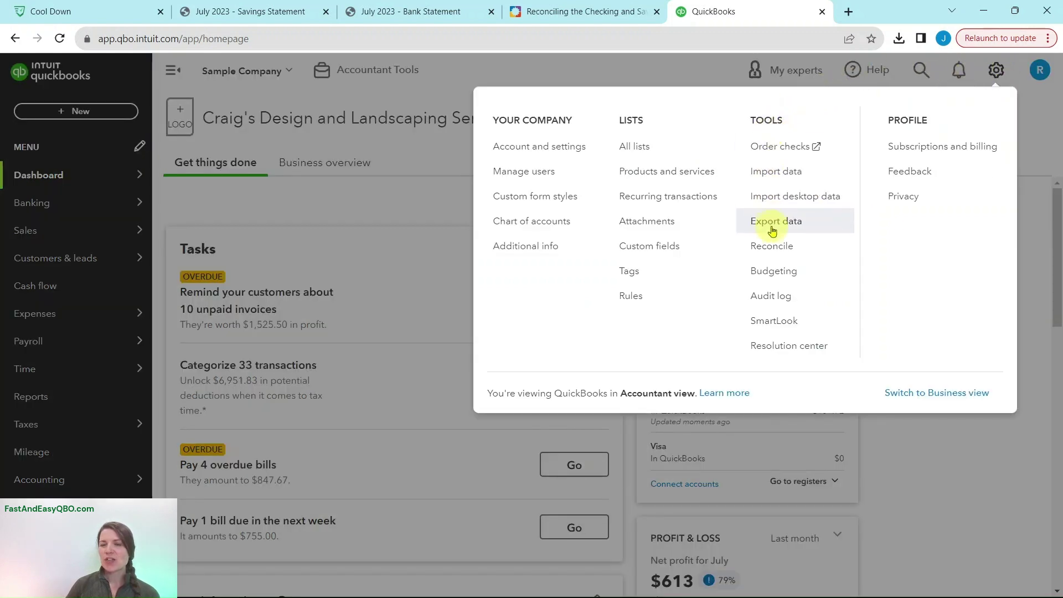
pyautogui.click(794, 254)
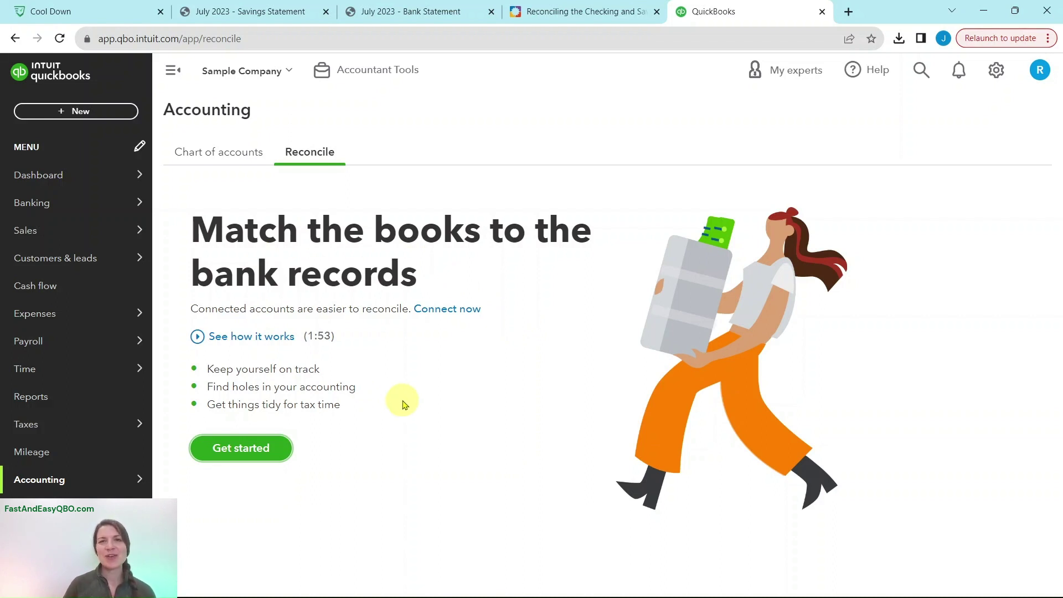
pyautogui.click(238, 454)
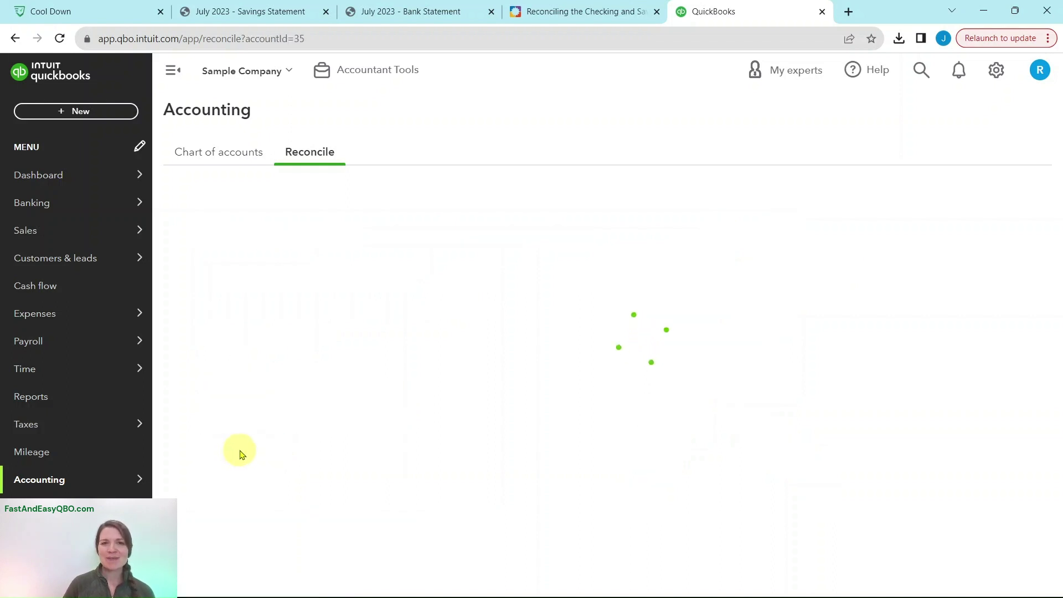
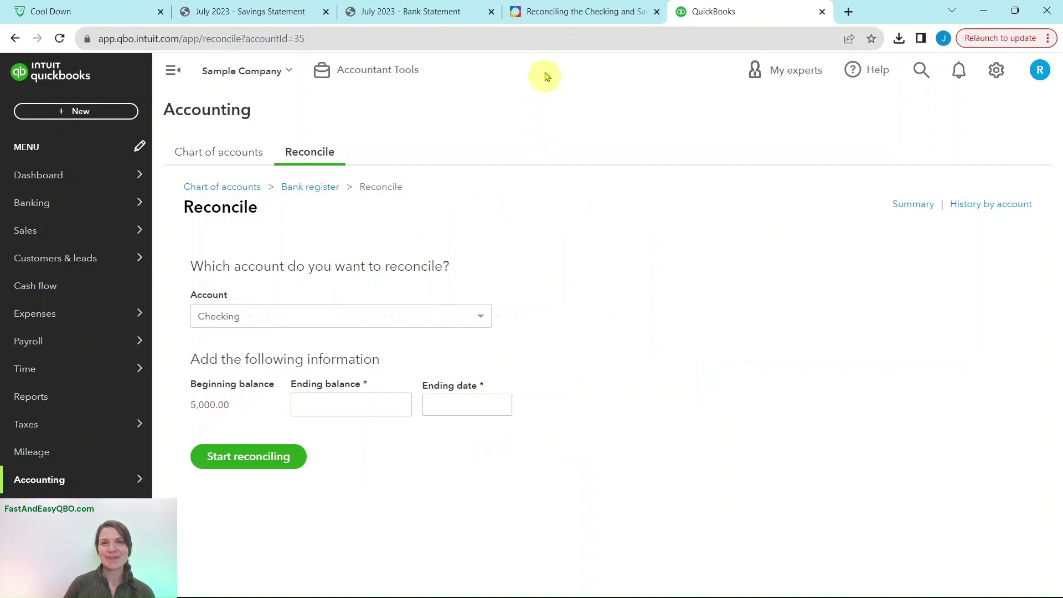
# Read the instructions for Steps 2 through 4 in the reconciling exercise.
pyautogui.click(548, 14)
pyautogui.click(93, 251)
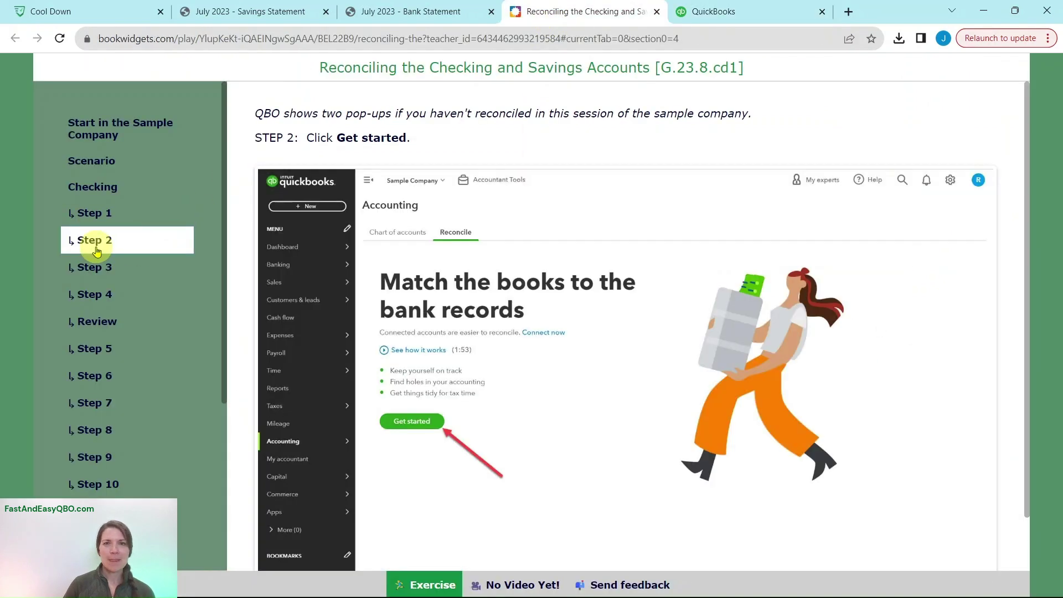
pyautogui.click(90, 272)
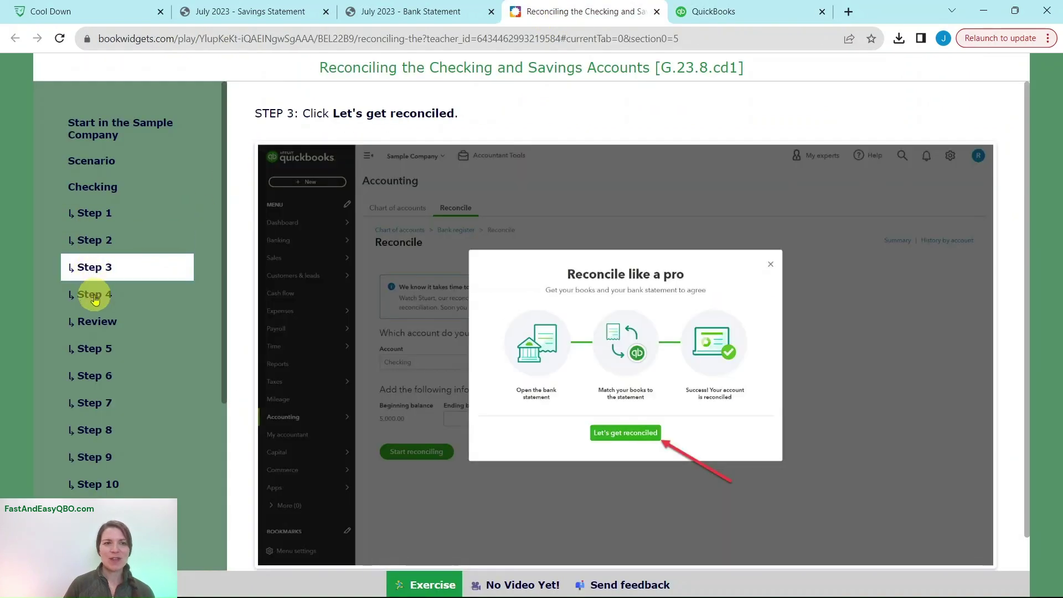
pyautogui.click(93, 296)
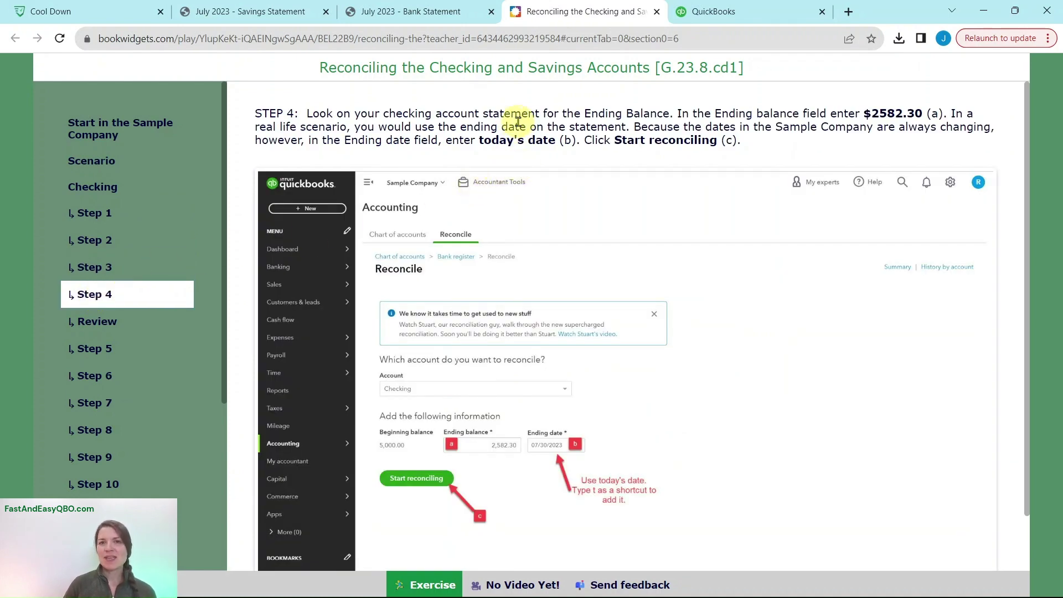
# Look up the ending balance on the checking statement and enter 2582.30 as the Checking reconciliation's ending balance in QuickBooks.
pyautogui.click(414, 15)
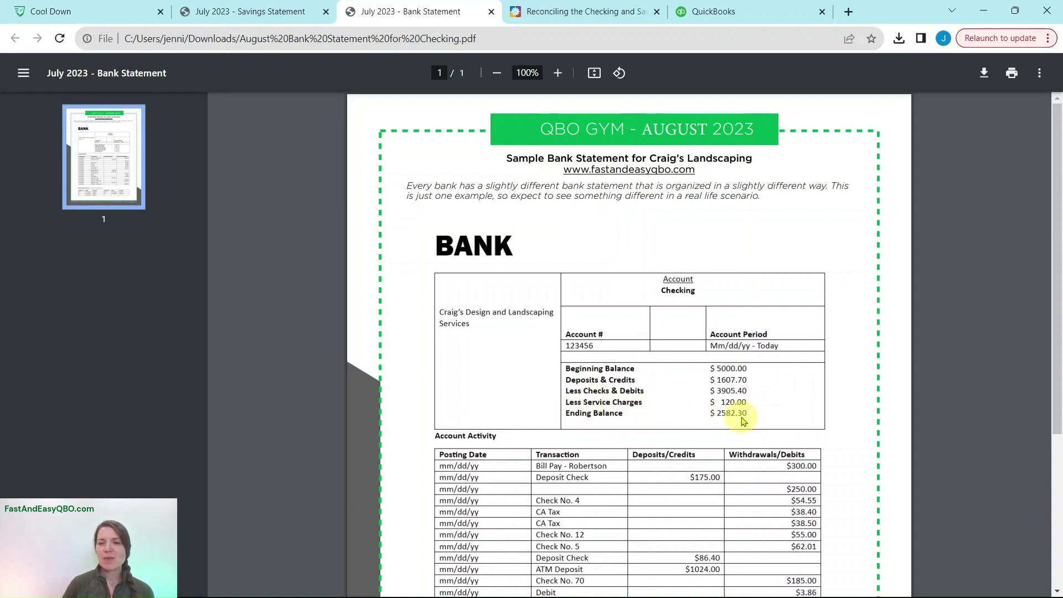
pyautogui.click(716, 12)
pyautogui.click(362, 404)
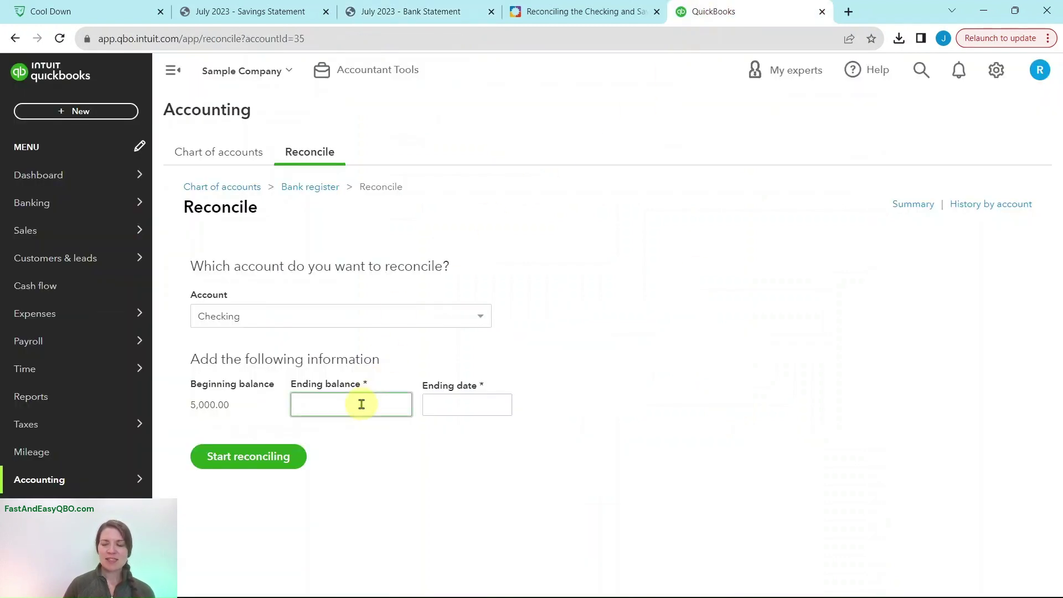
pyautogui.write('2582')
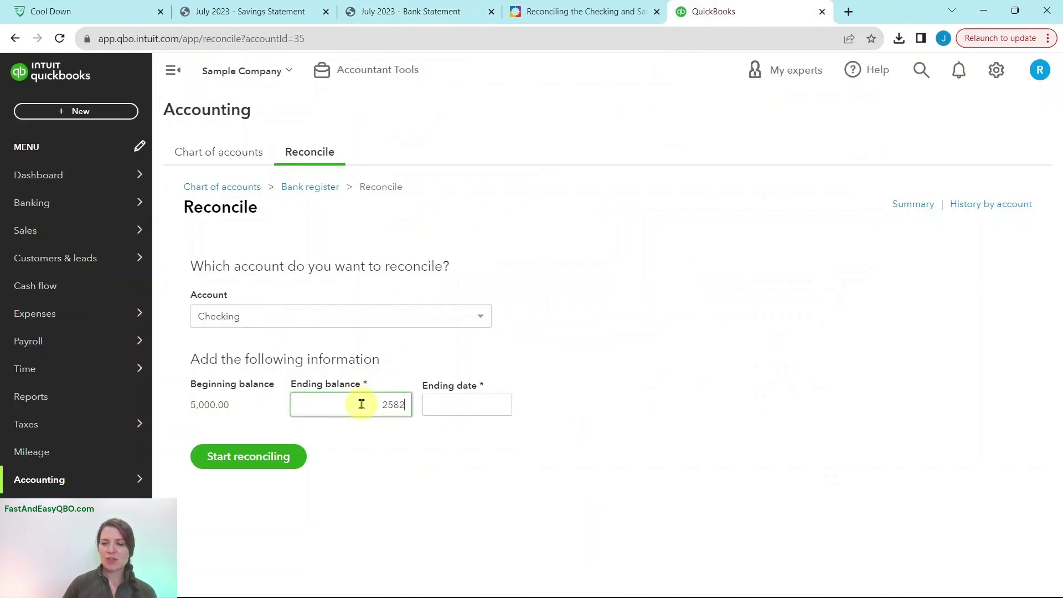
pyautogui.write('.30')
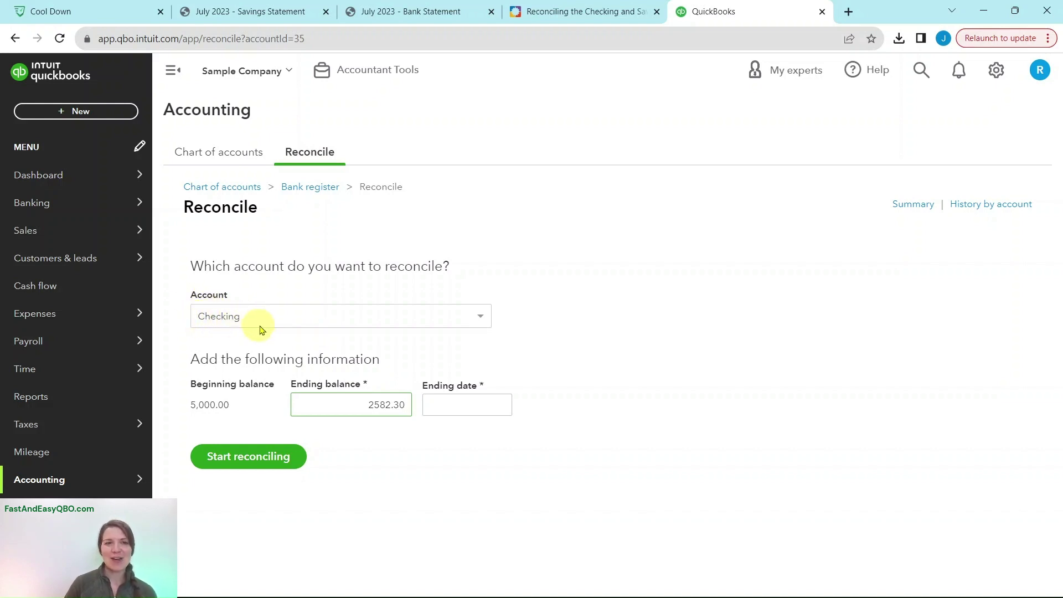
# Recheck the checking statement and Step 4 instructions, and set the reconciliation's ending date in QuickBooks to today's date, 08/28/2023.
pyautogui.click(426, 11)
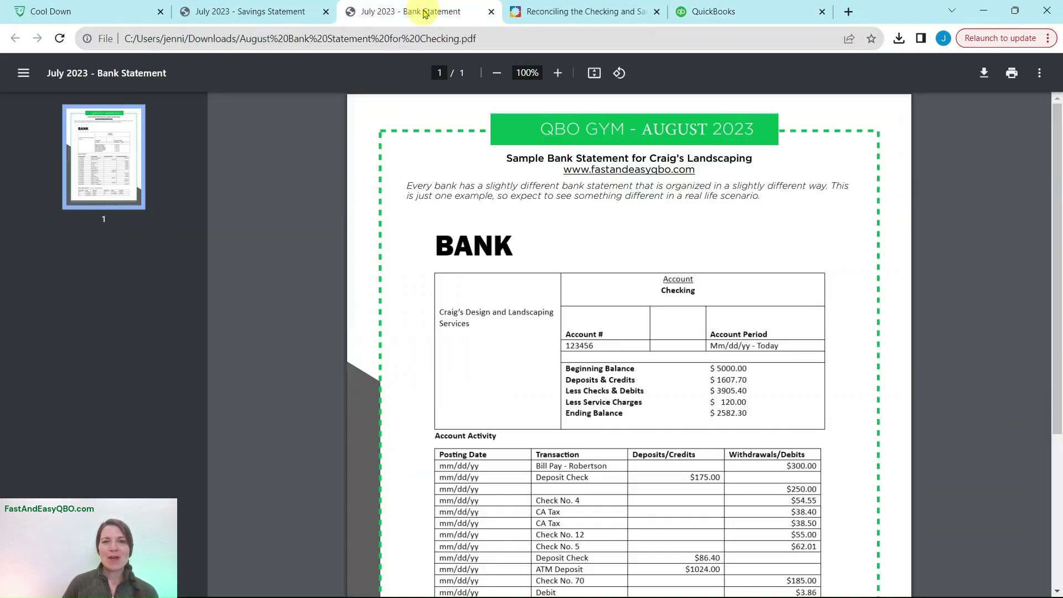
pyautogui.click(565, 13)
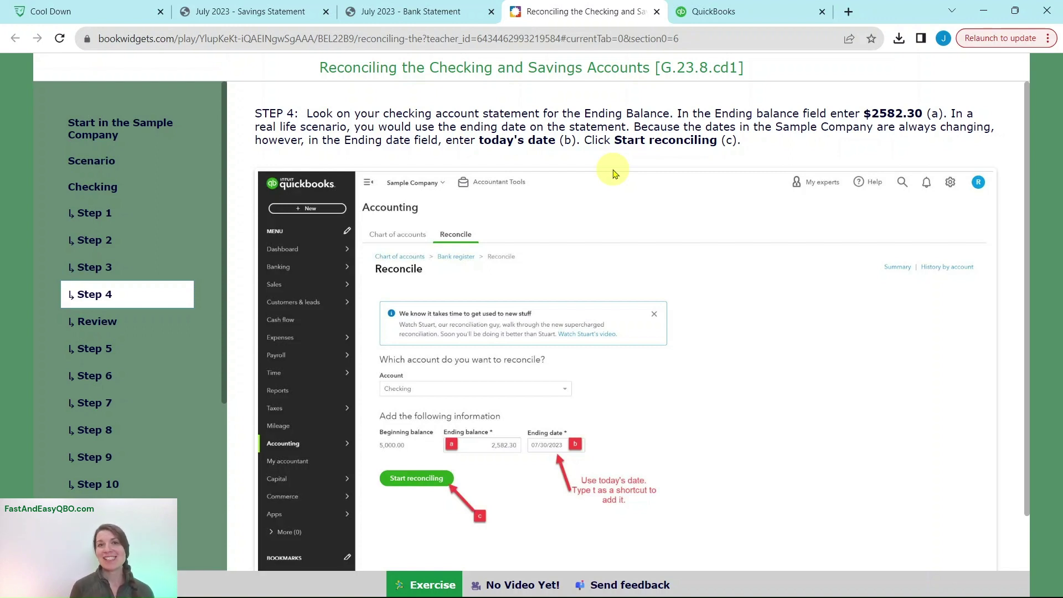
pyautogui.click(747, 11)
pyautogui.click(453, 405)
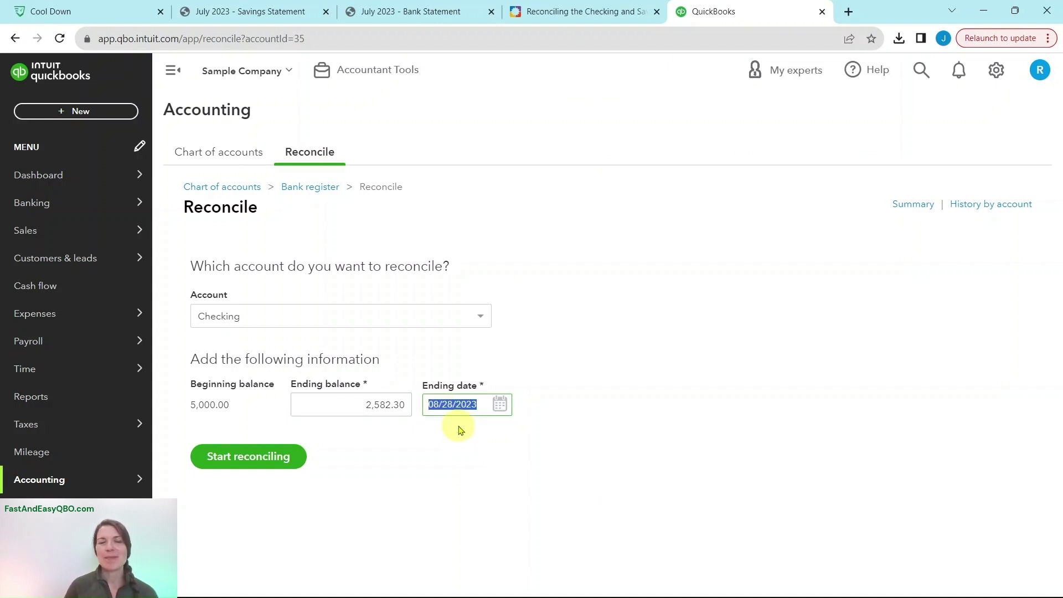
# Check the account period on the checking statement against the Step 4 instructions, and return to the QuickBooks reconciliation form.
pyautogui.click(409, 12)
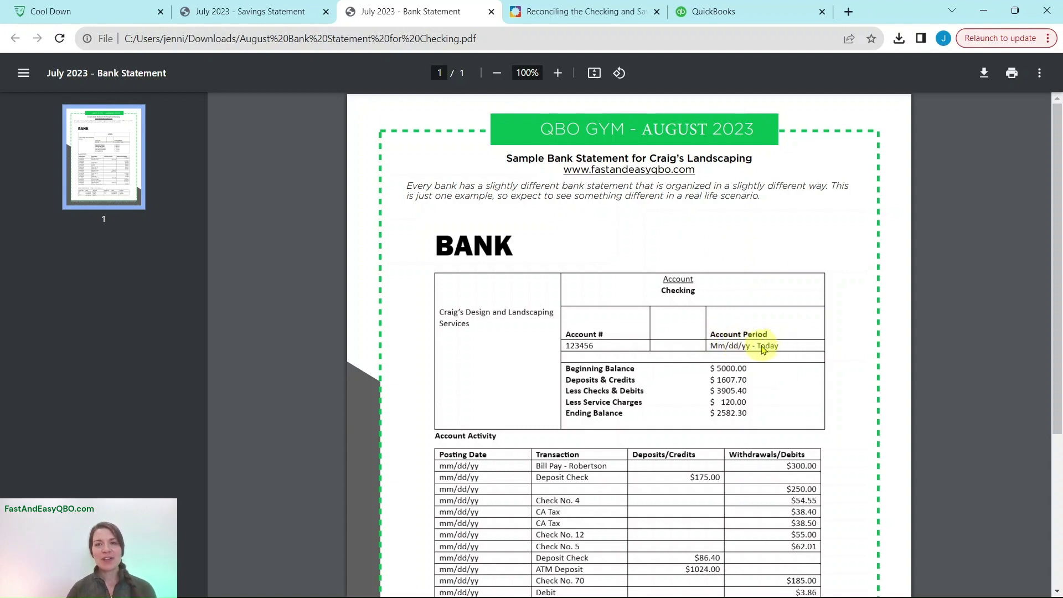
pyautogui.click(609, 13)
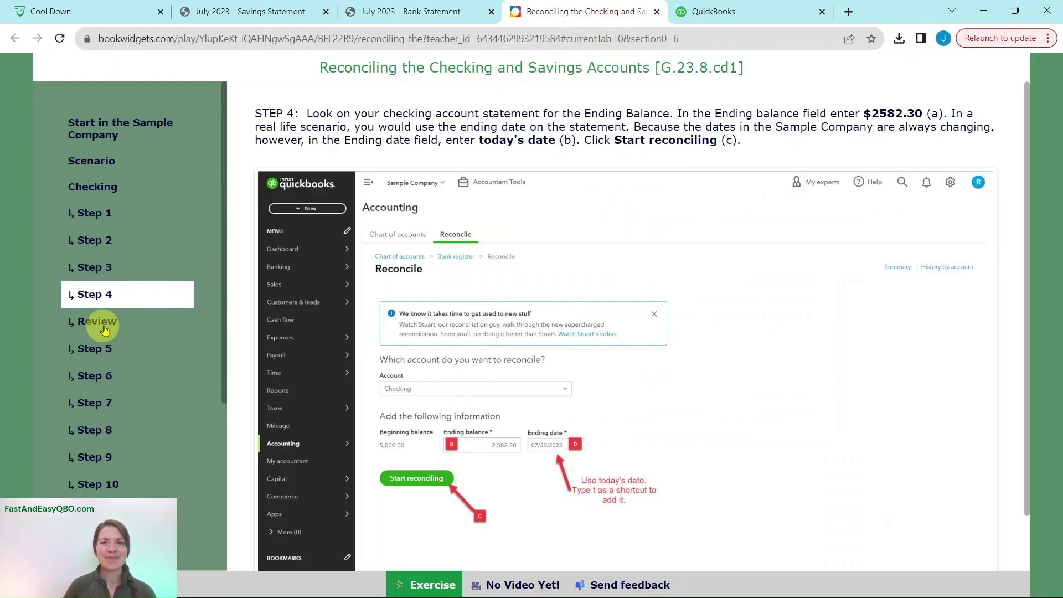
pyautogui.click(757, 12)
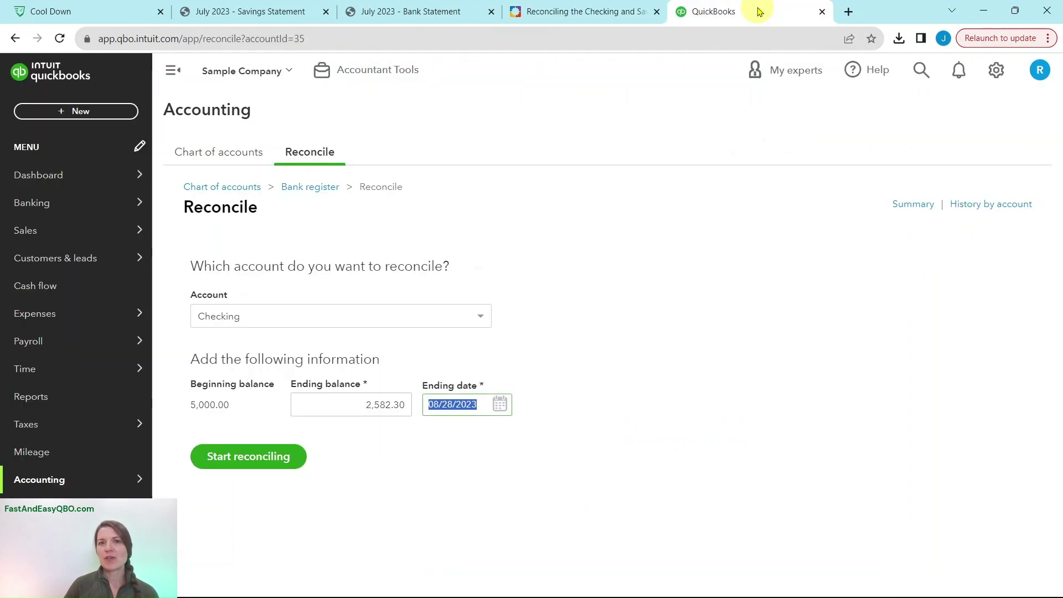
# Start the Checking reconciliation and dismiss the introductory tips covering the transaction list.
pyautogui.click(246, 459)
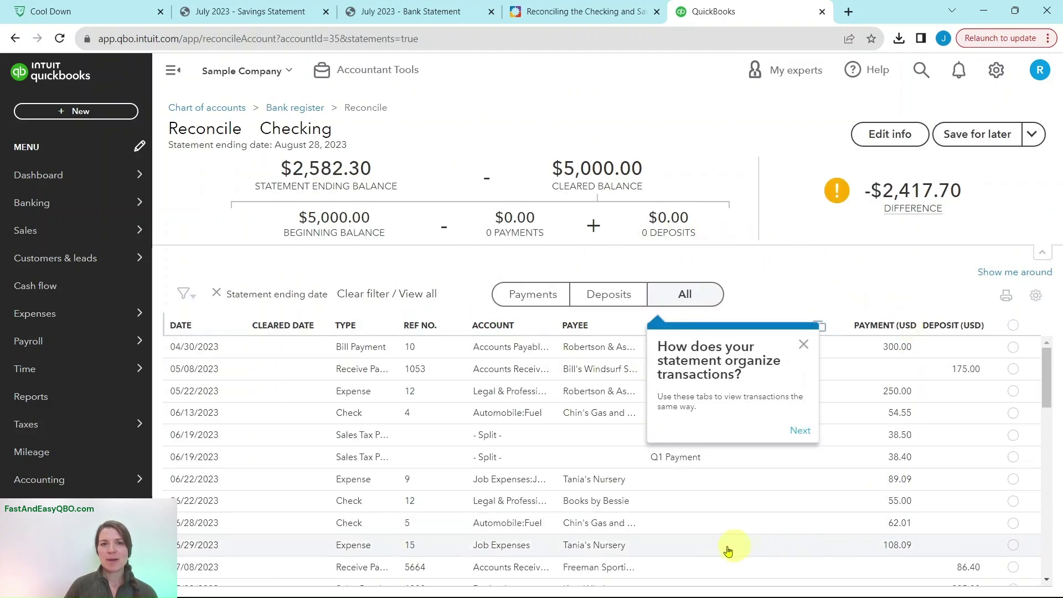
pyautogui.click(803, 345)
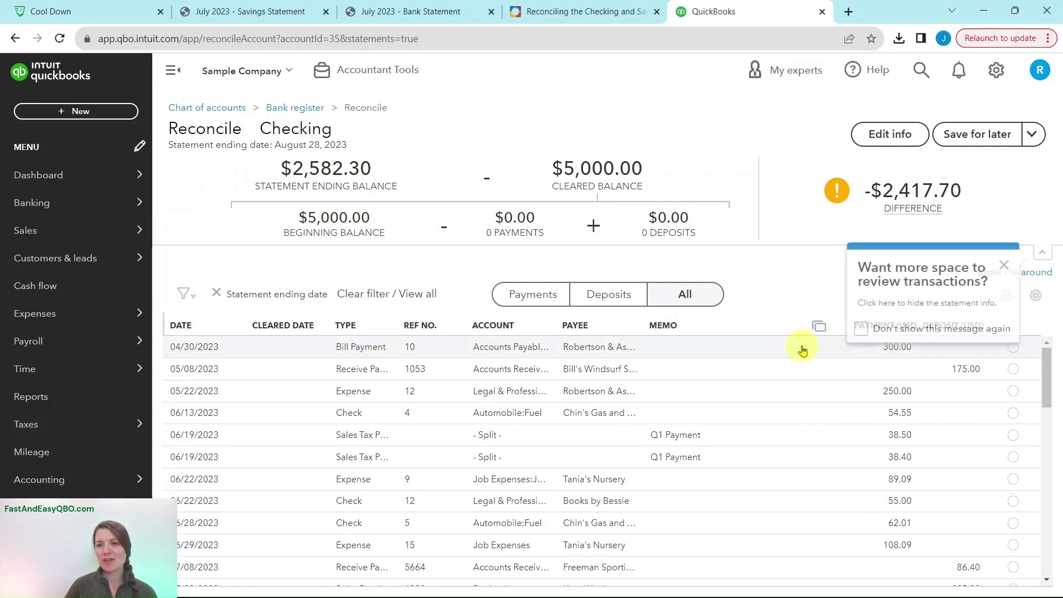
pyautogui.click(1005, 267)
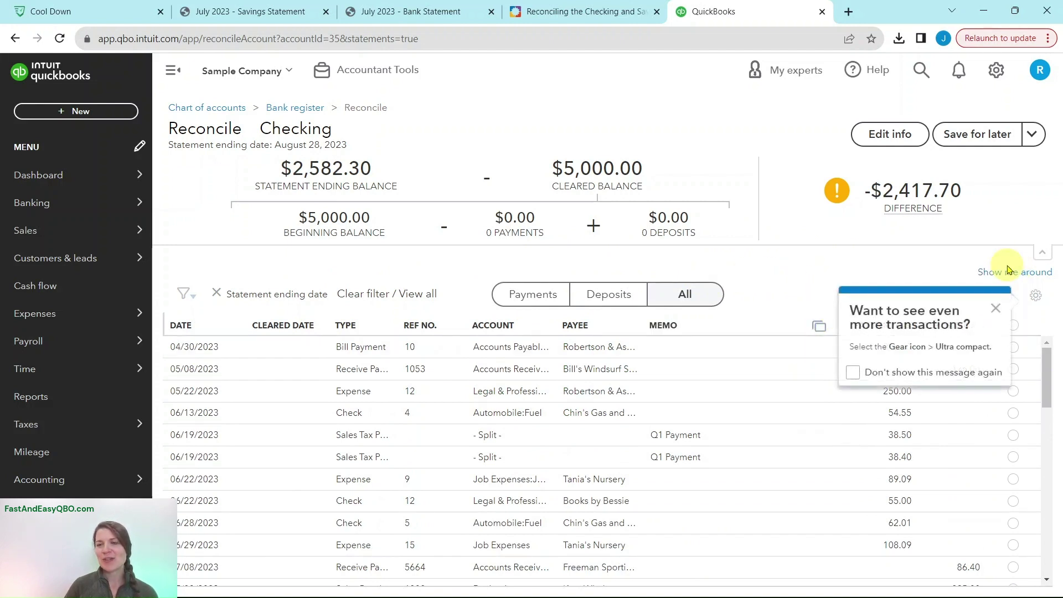
pyautogui.click(995, 307)
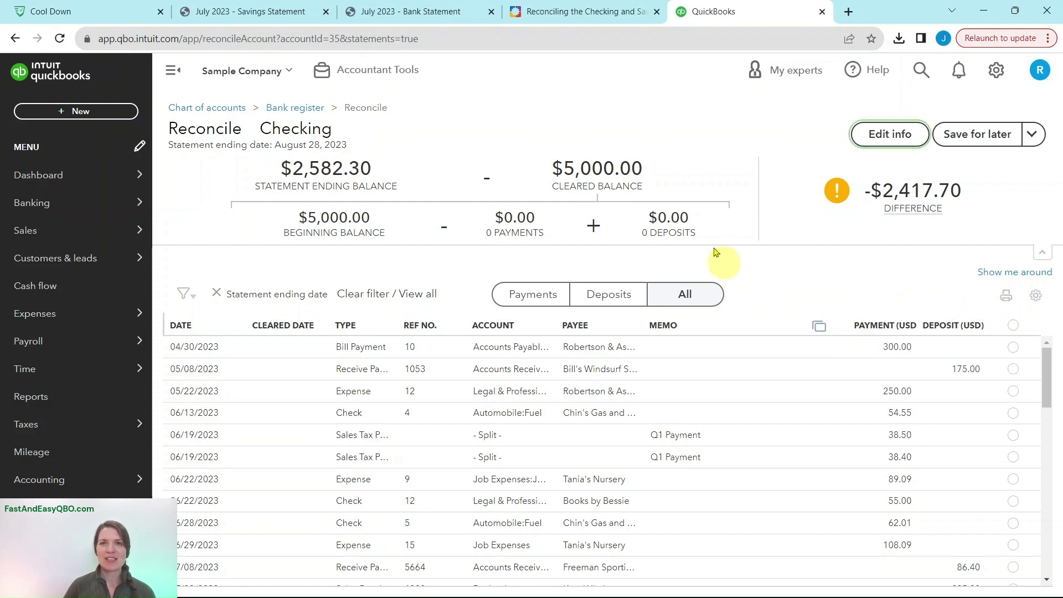
# Read the exercise's Review page on the reconciliation screen, checking the balances it explains against the checking bank statement.
pyautogui.click(573, 12)
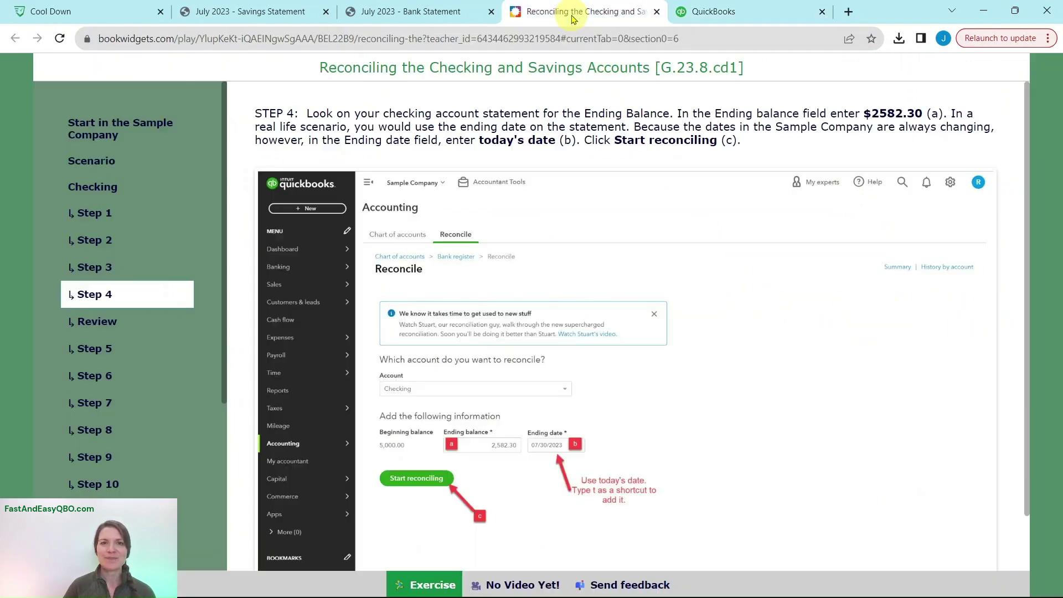
pyautogui.click(92, 326)
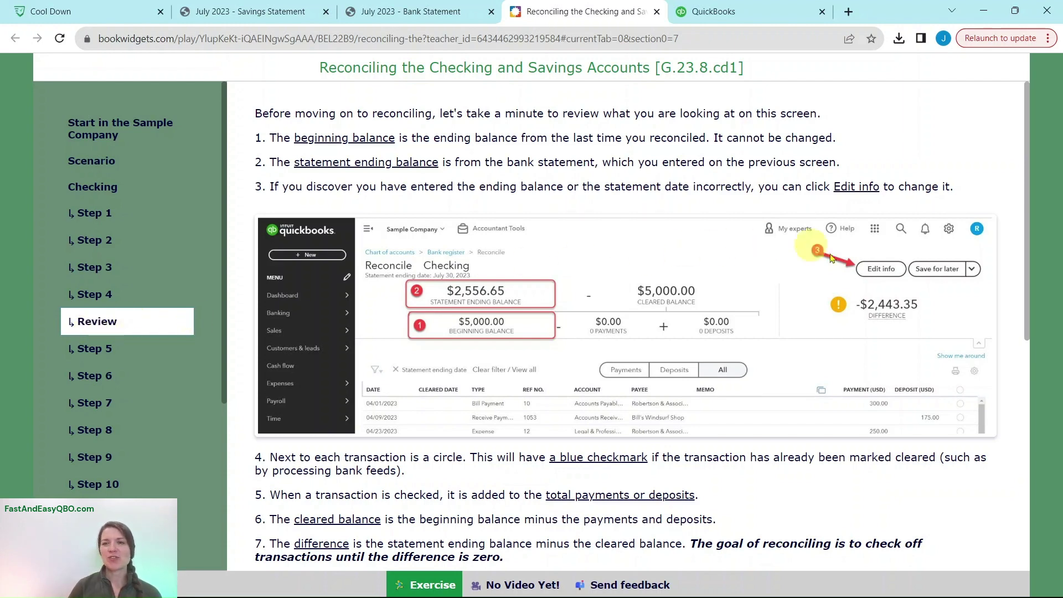
pyautogui.scroll(-3, 664, 385)
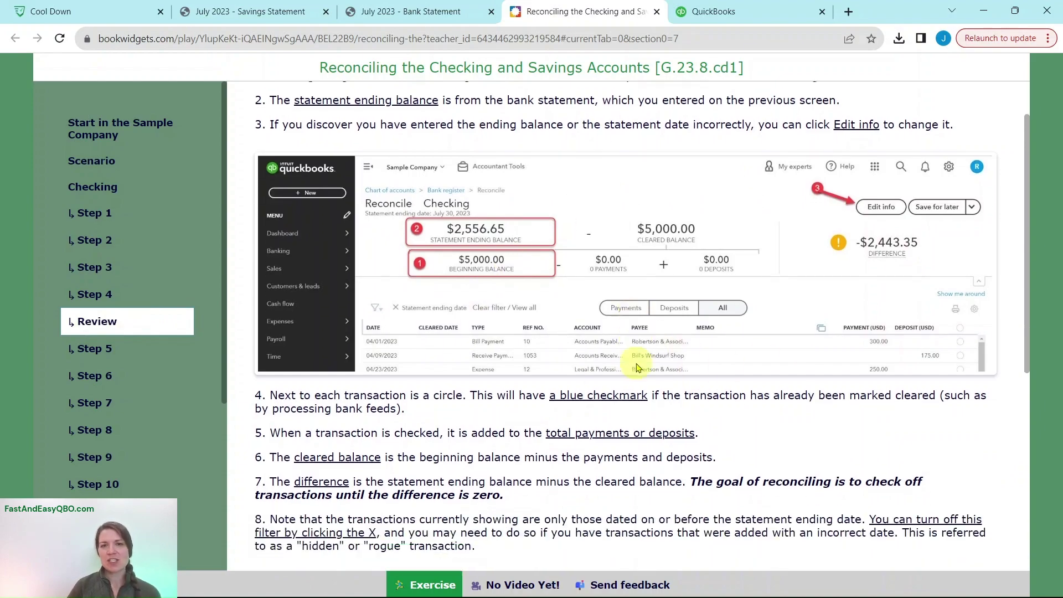
pyautogui.scroll(3, 651, 378)
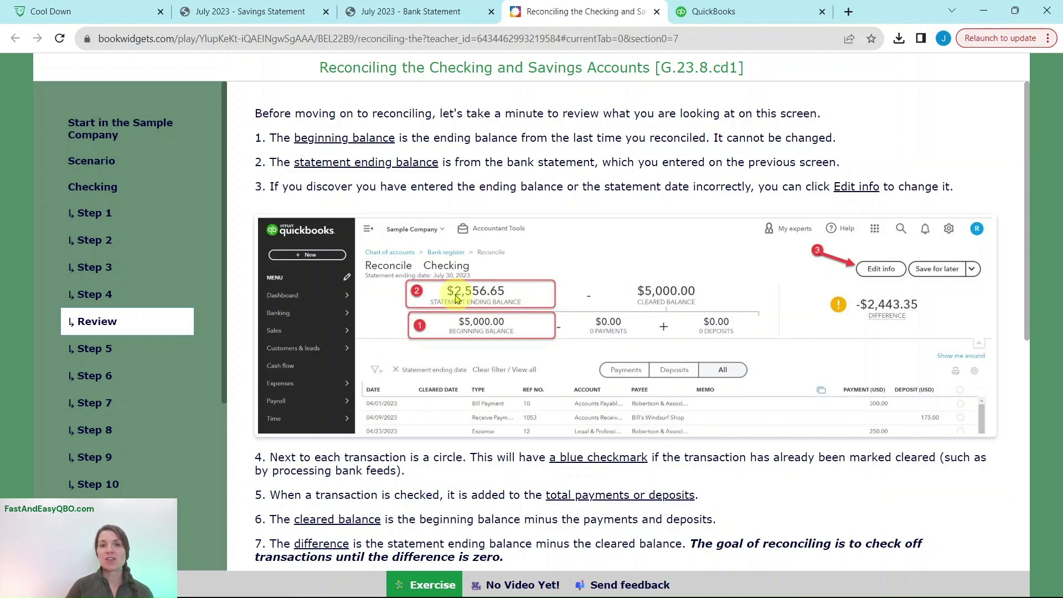
pyautogui.click(426, 11)
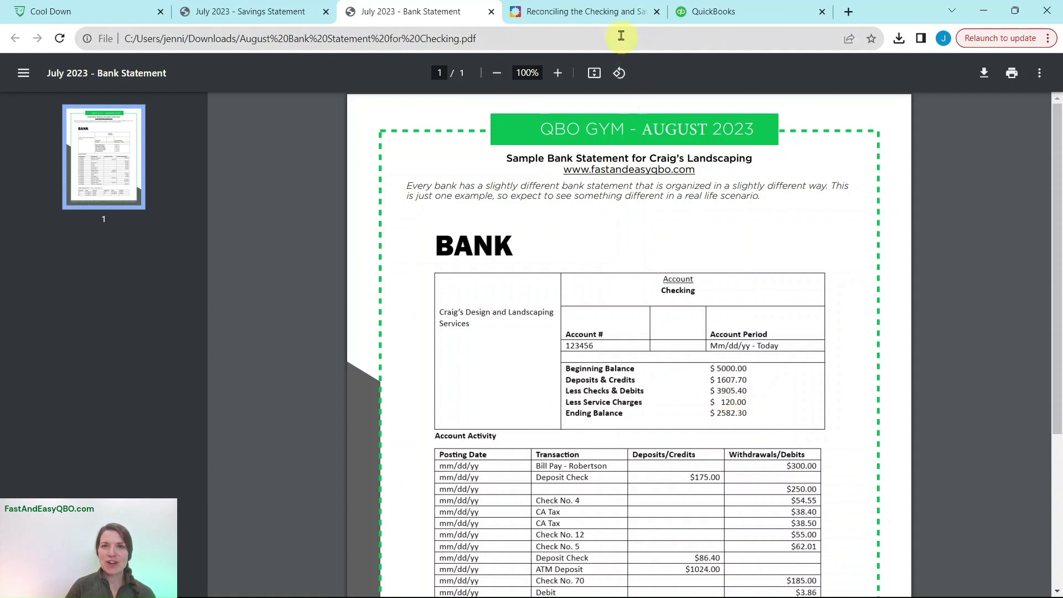
pyautogui.click(617, 14)
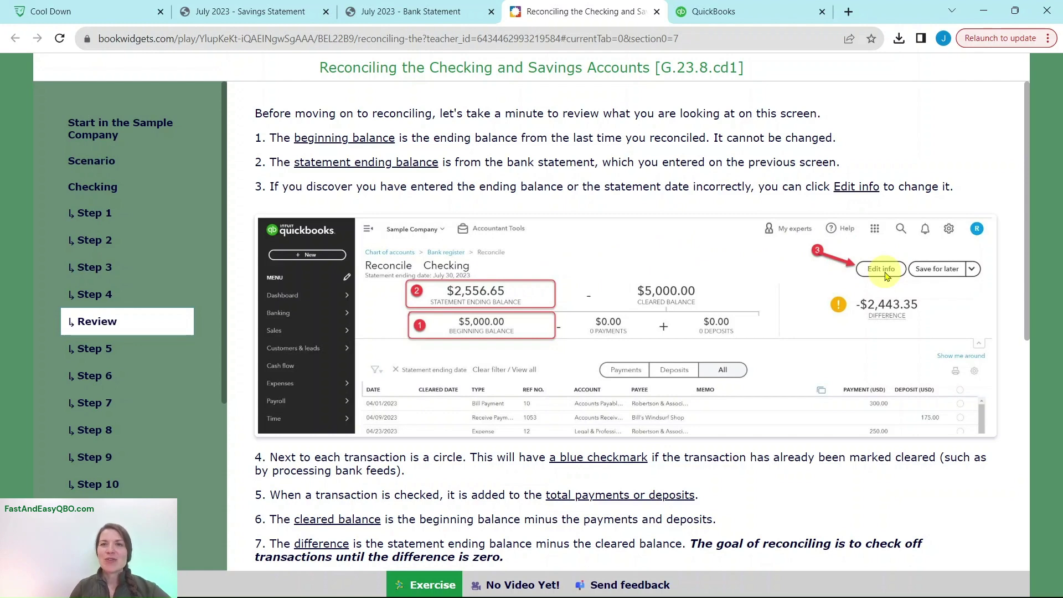
pyautogui.scroll(-3, 884, 285)
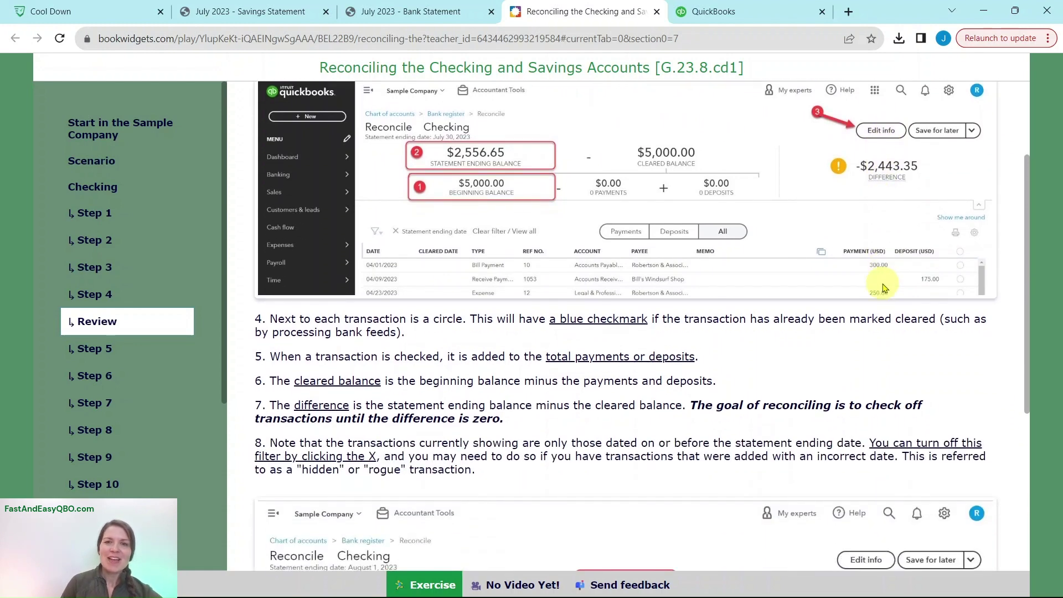
pyautogui.scroll(-5, 883, 285)
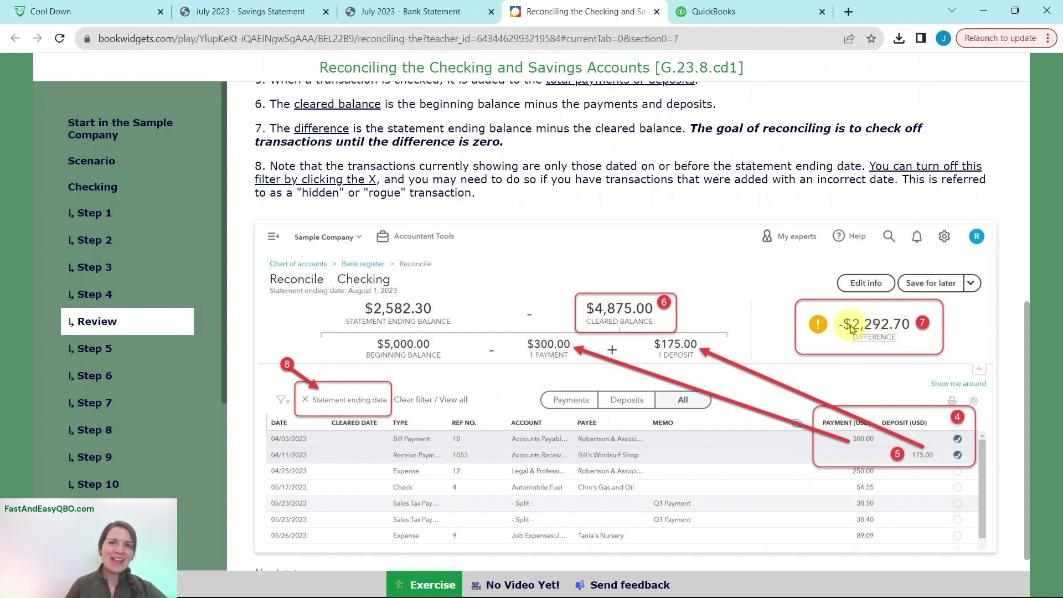
pyautogui.scroll(-1, 855, 330)
pyautogui.scroll(-1, 855, 329)
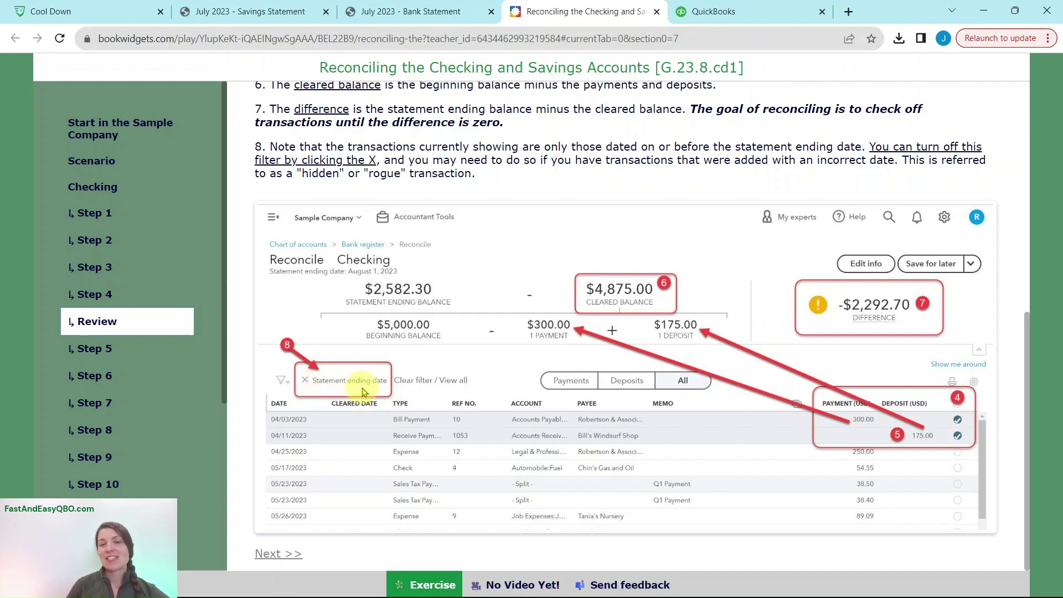
# Read the exercise's Step 5 instructions and limit the QuickBooks reconciliation list to deposits.
pyautogui.click(95, 355)
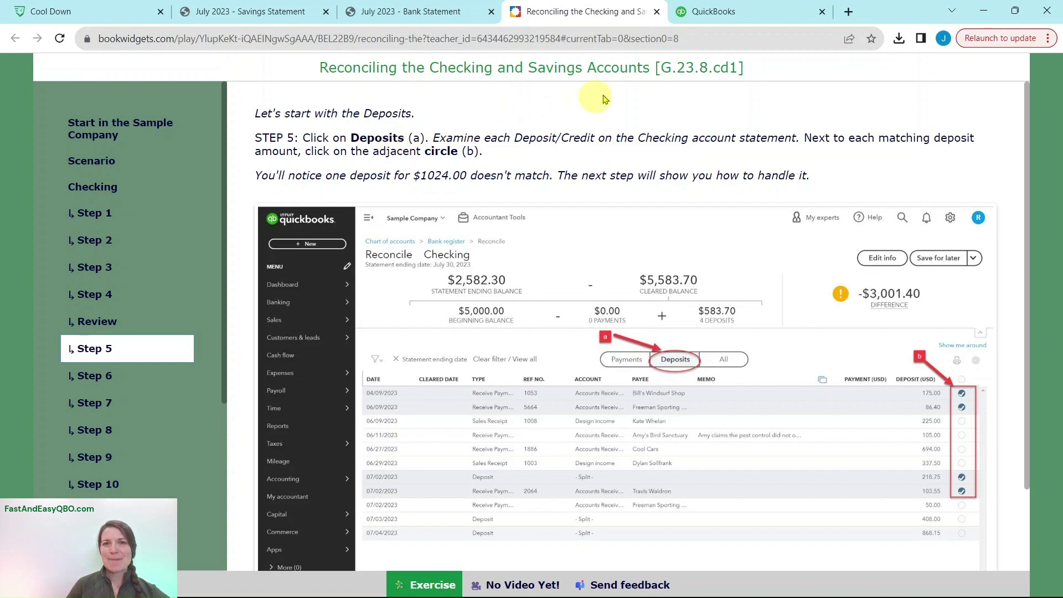
pyautogui.click(757, 18)
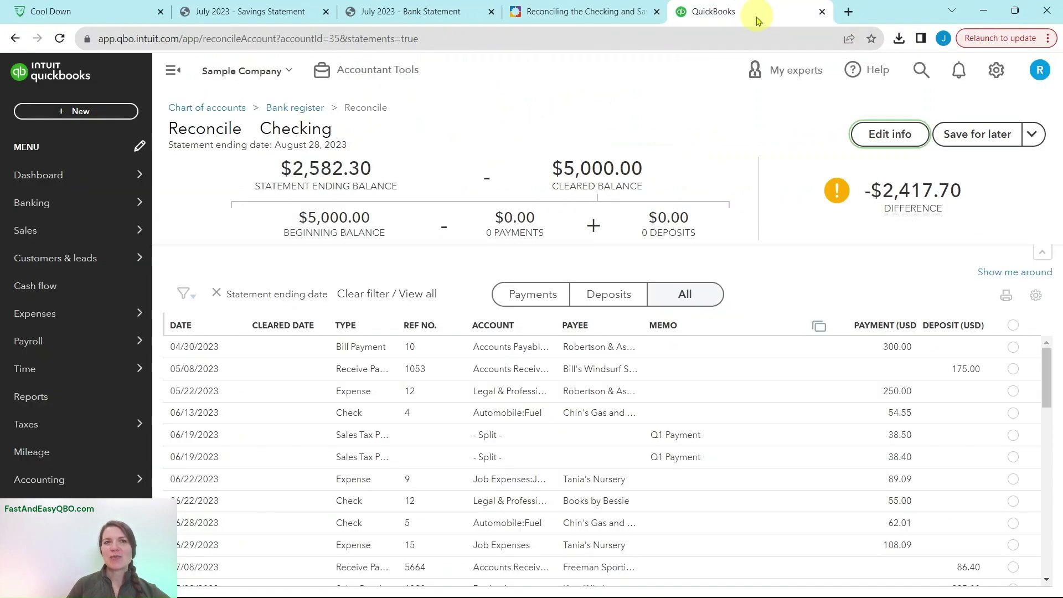
pyautogui.click(670, 293)
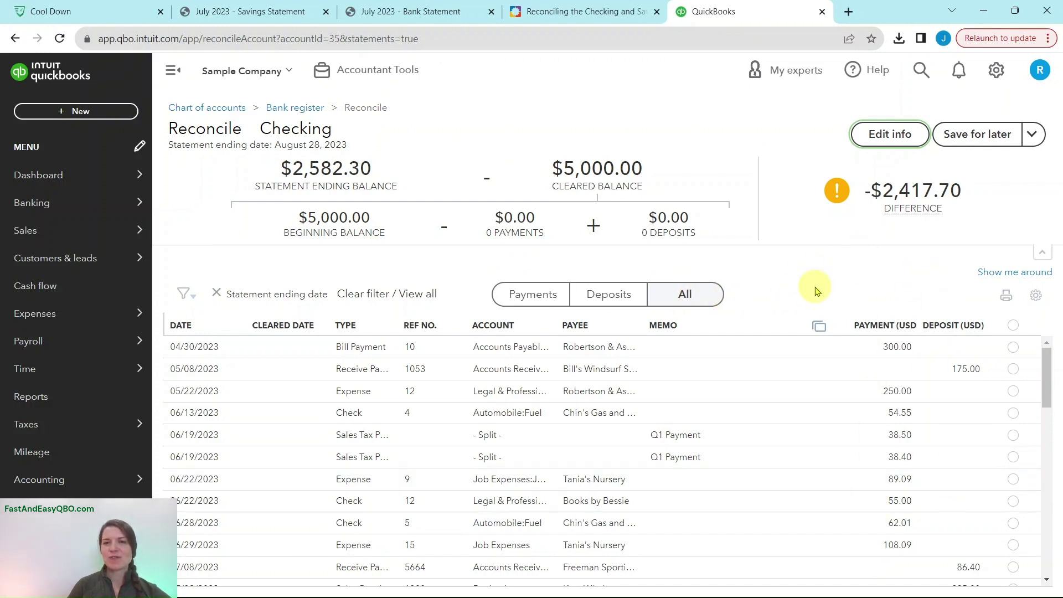
pyautogui.click(605, 301)
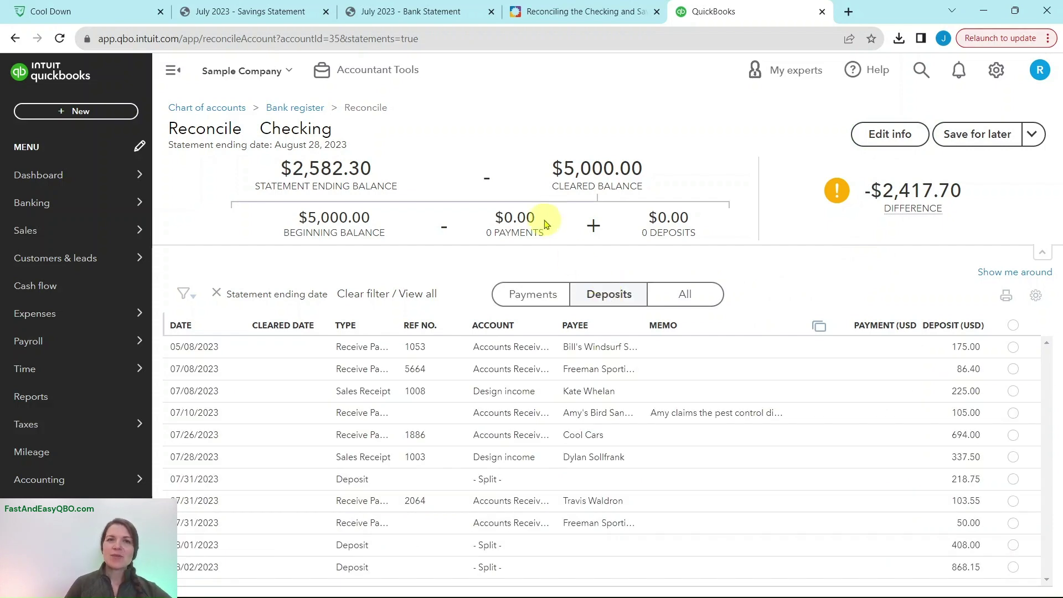
# Compare the deposits on the checking statement with the QuickBooks list and mark the matching 175.00 deposit as cleared.
pyautogui.click(414, 20)
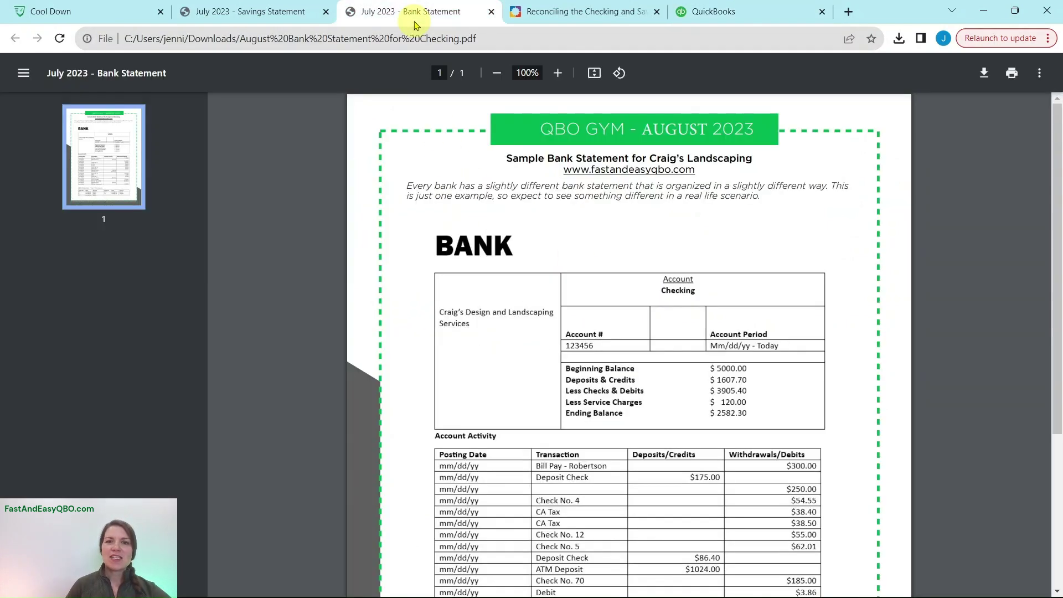
pyautogui.scroll(-2, 851, 304)
pyautogui.scroll(-3, 851, 304)
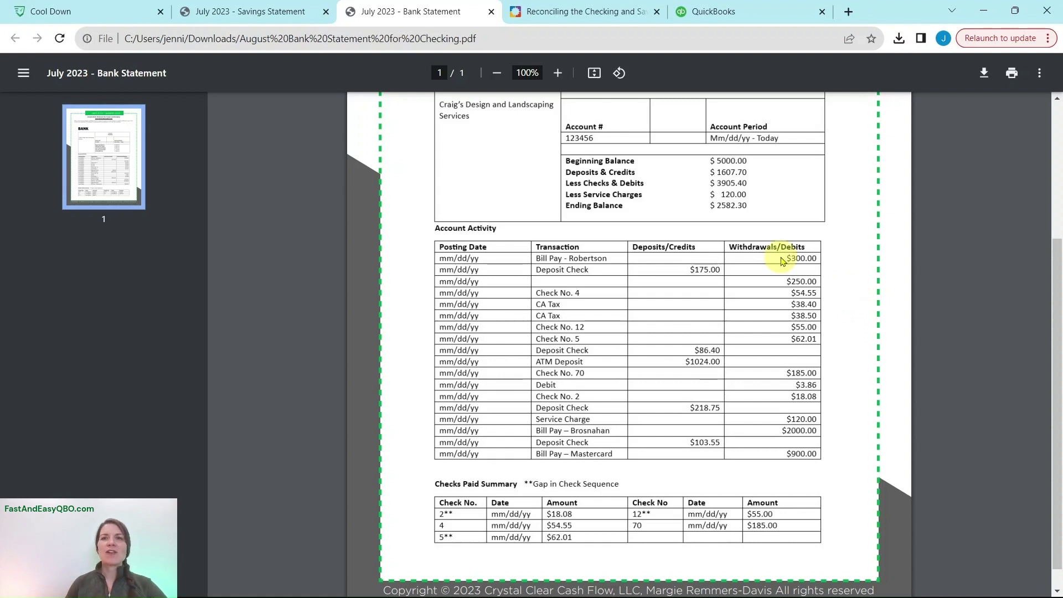
pyautogui.click(737, 18)
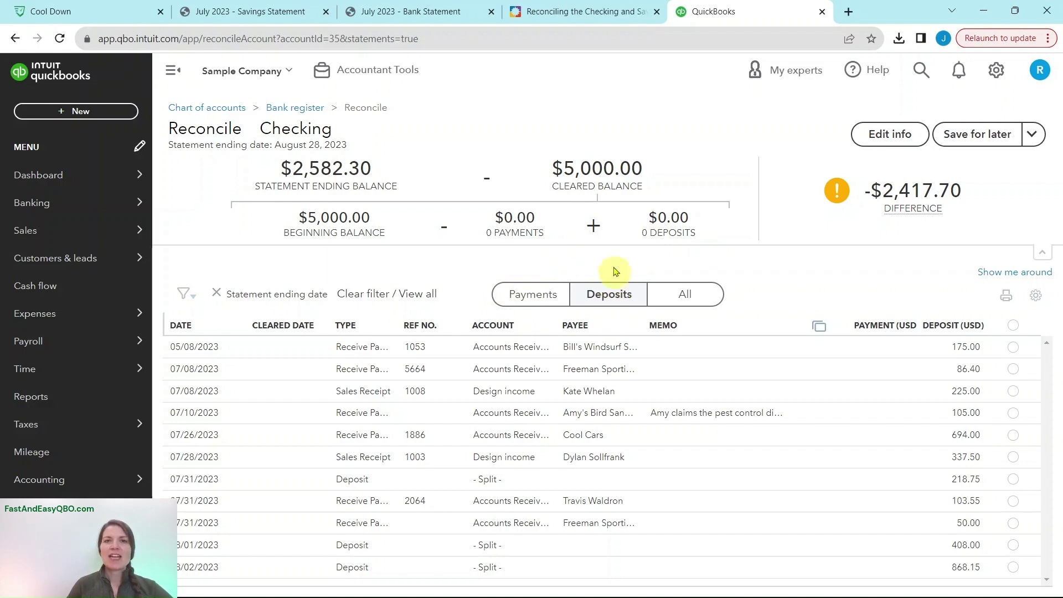
pyautogui.click(412, 21)
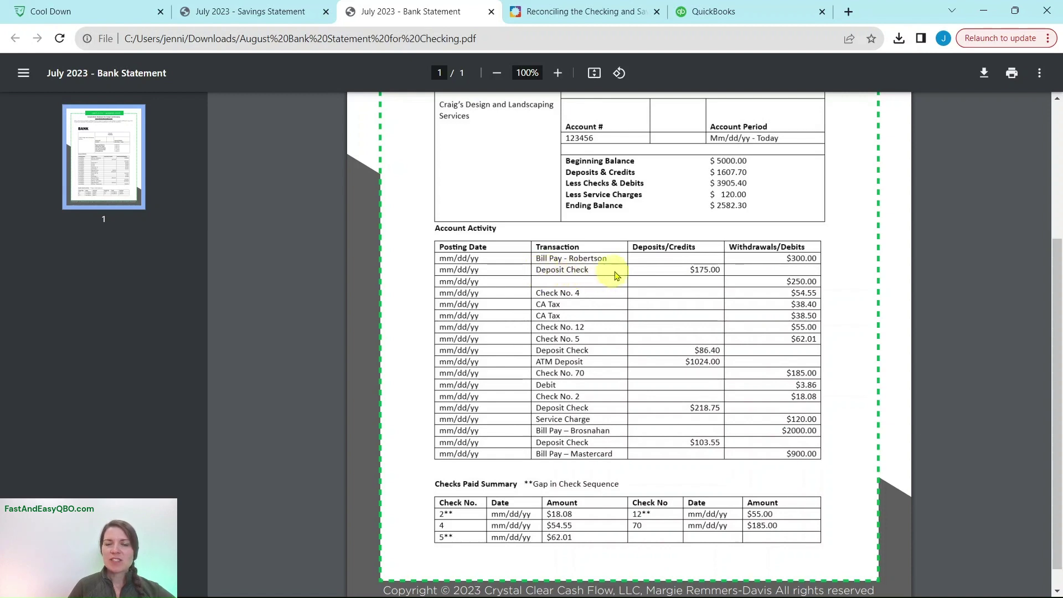
pyautogui.click(739, 17)
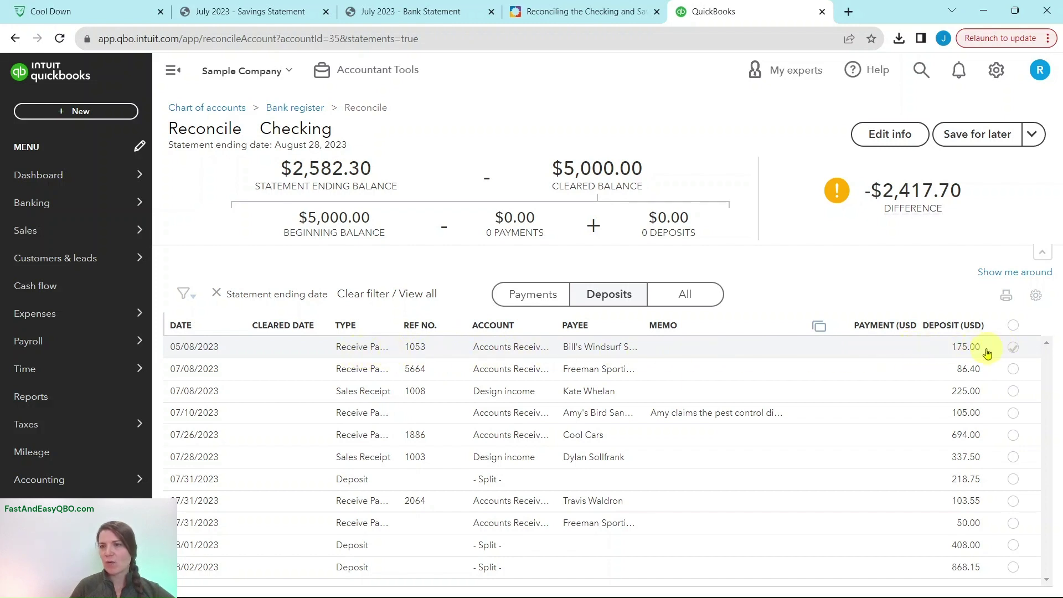
pyautogui.click(1013, 348)
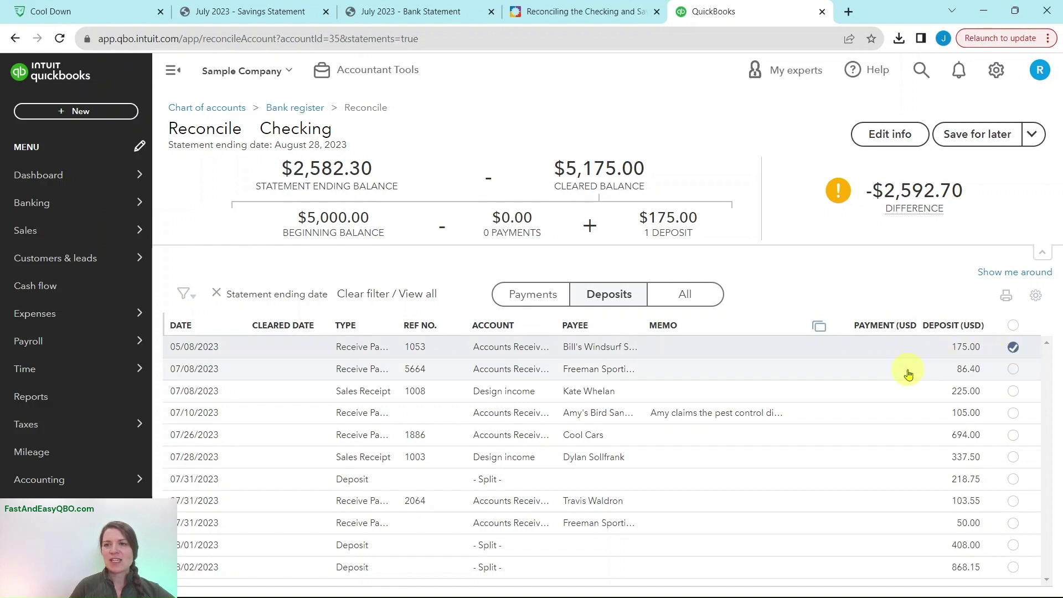
# Look up the next deposit on the checking statement and mark the matching 86.40 deposit as cleared in QuickBooks.
pyautogui.click(435, 15)
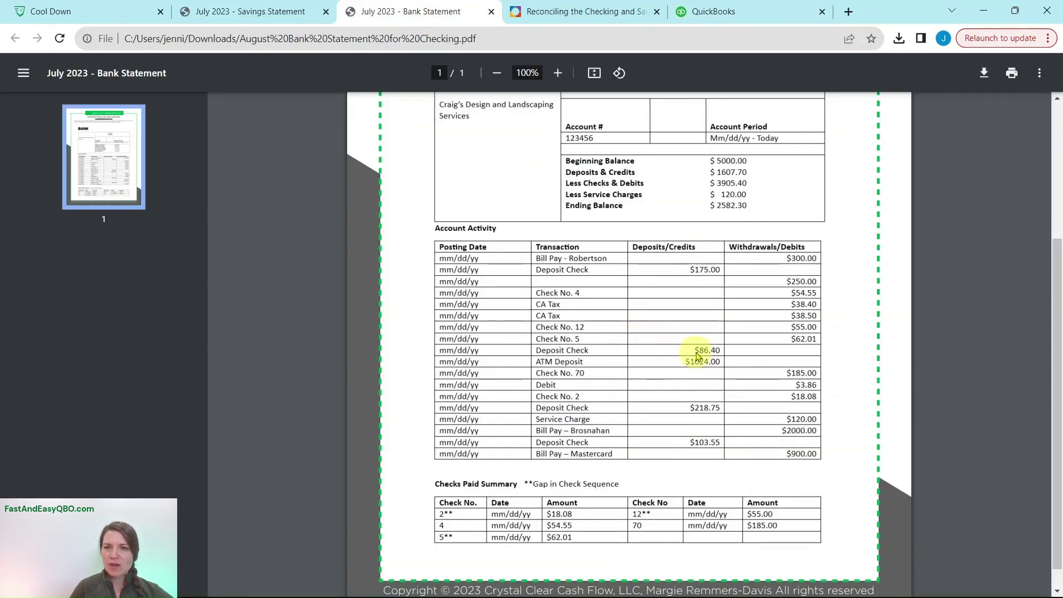
pyautogui.click(712, 11)
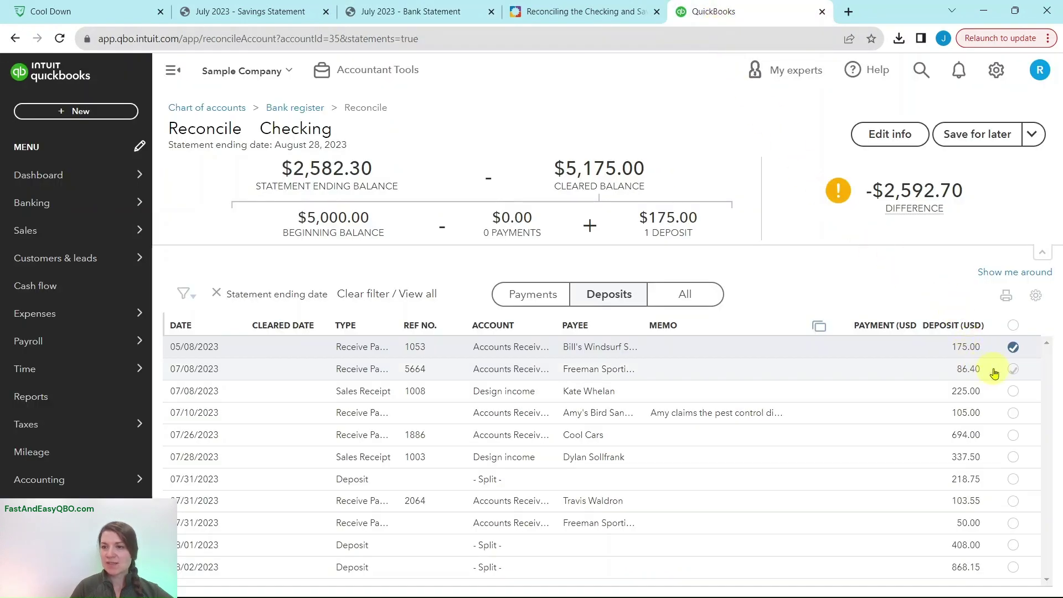
pyautogui.click(1012, 369)
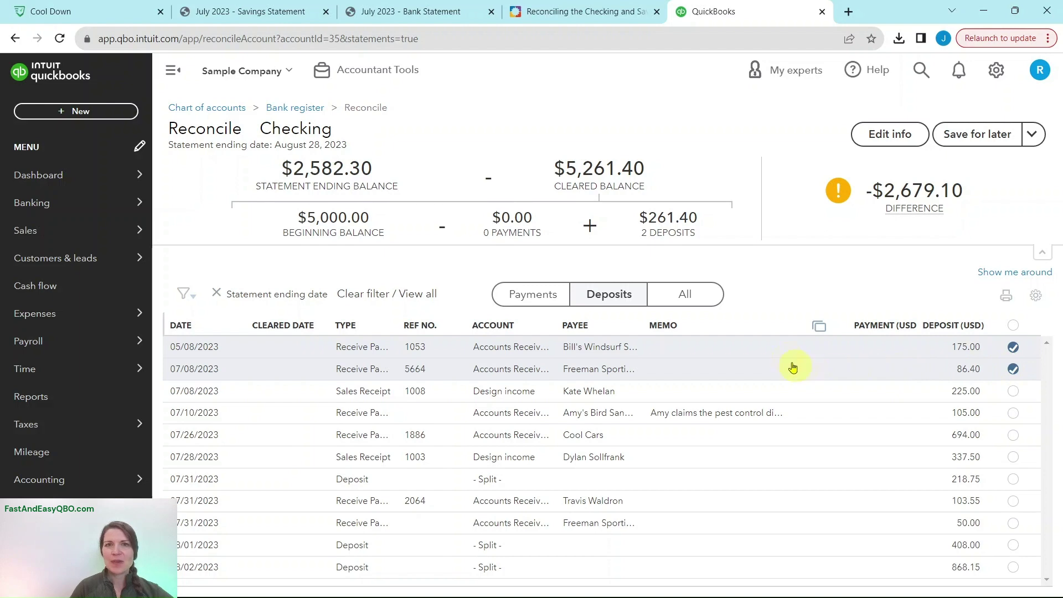
# Check the statement's $1024.00 ATM deposit against the QuickBooks list, and mark the 218.75 deposit as cleared.
pyautogui.click(421, 11)
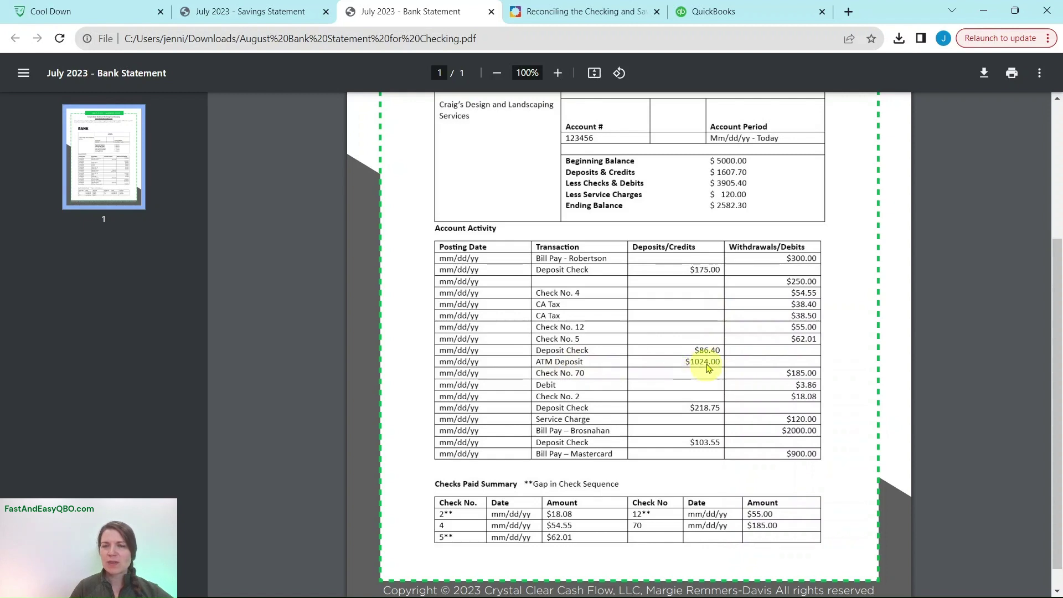
pyautogui.click(708, 11)
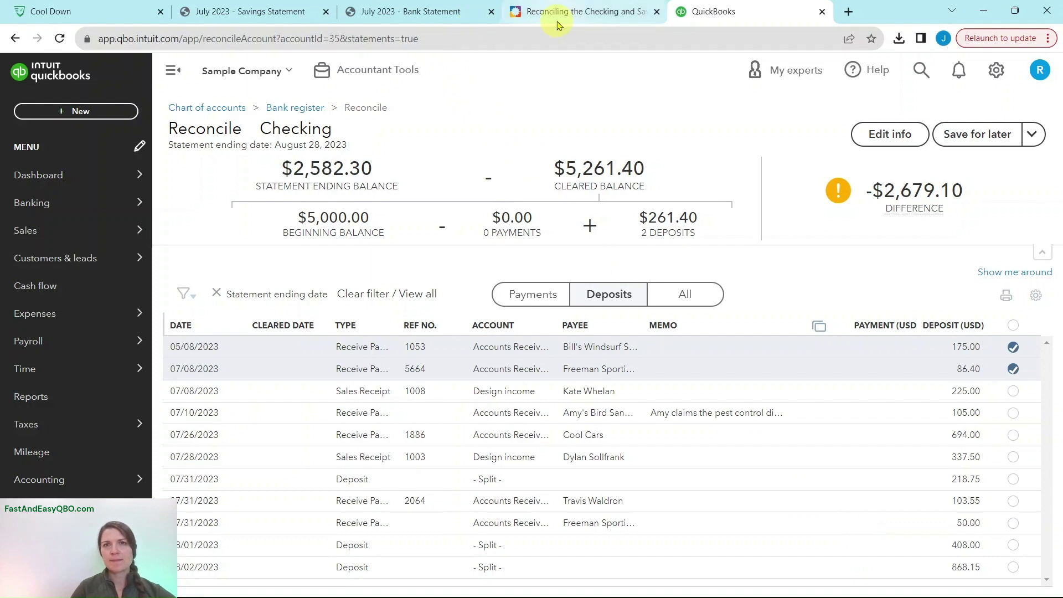
pyautogui.click(435, 21)
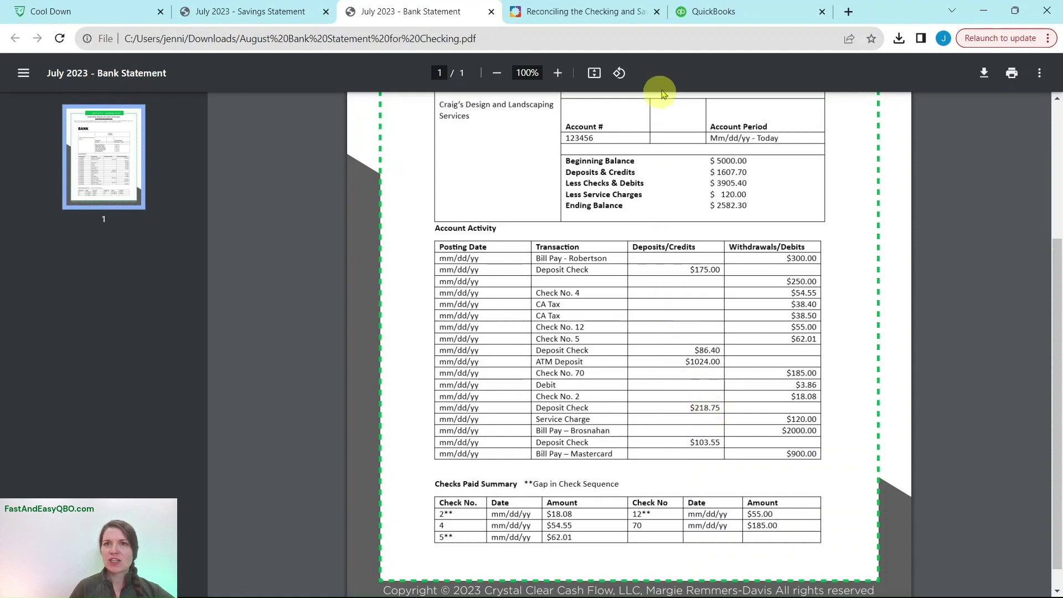
pyautogui.click(716, 17)
pyautogui.moveTo(931, 194)
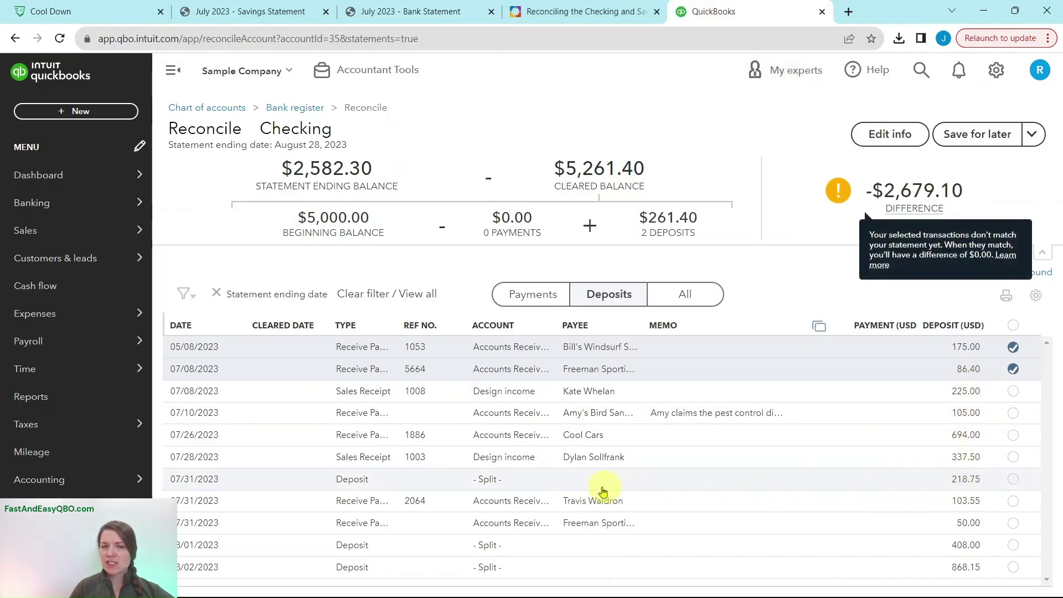
pyautogui.click(1012, 479)
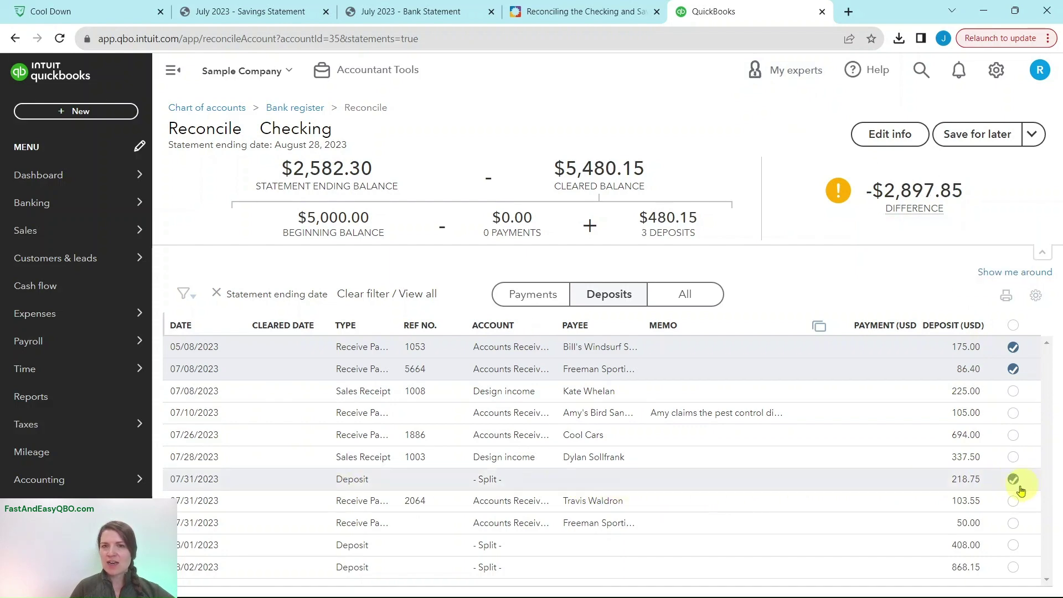
# Look up the last deposit on the statement, mark the 103.55 deposit as cleared in QuickBooks, and return to the exercise instructions.
pyautogui.click(433, 13)
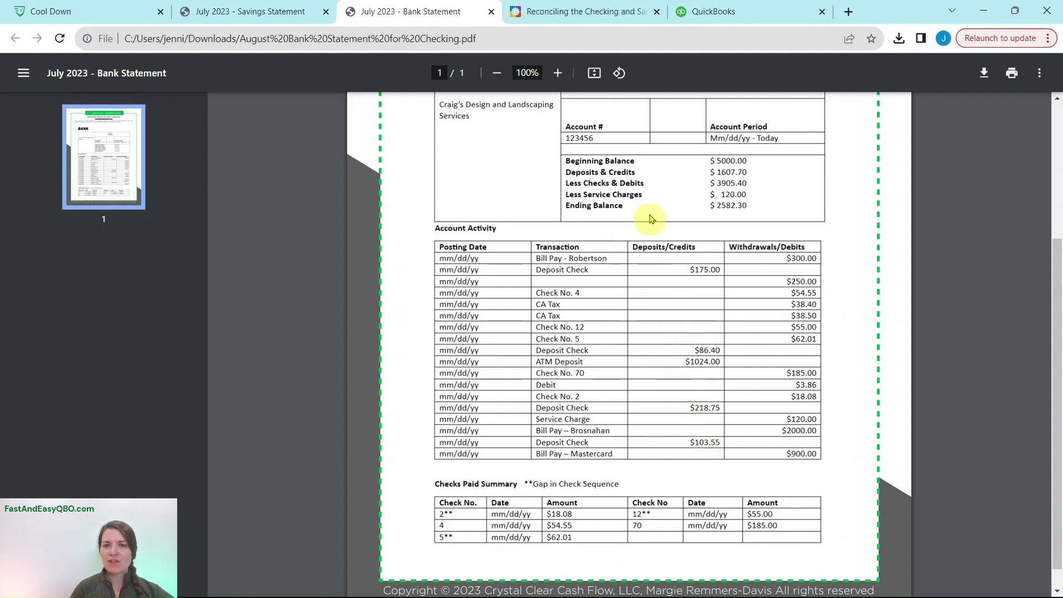
pyautogui.click(700, 11)
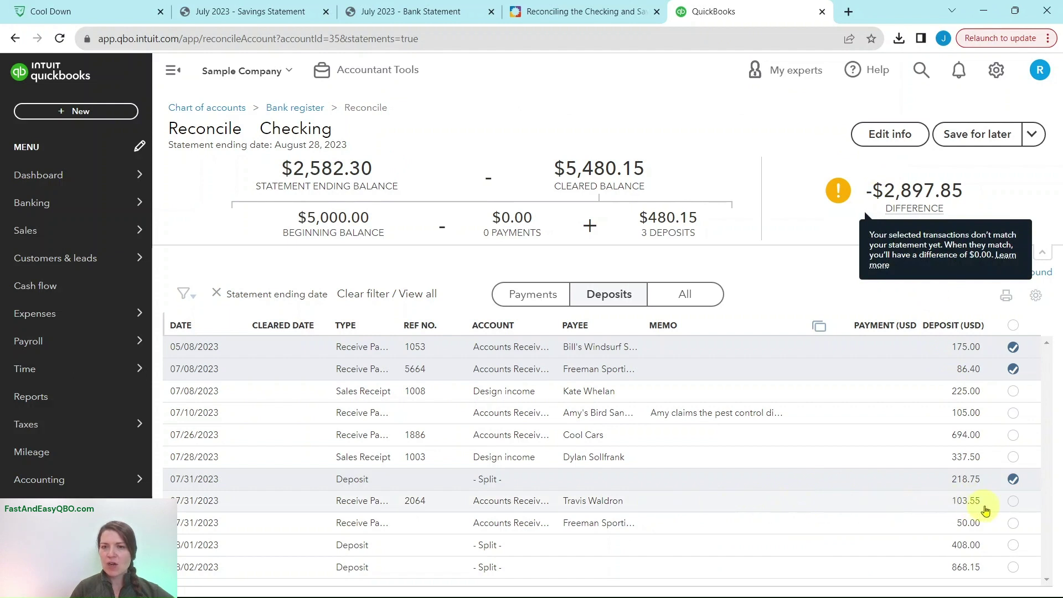
pyautogui.click(1013, 504)
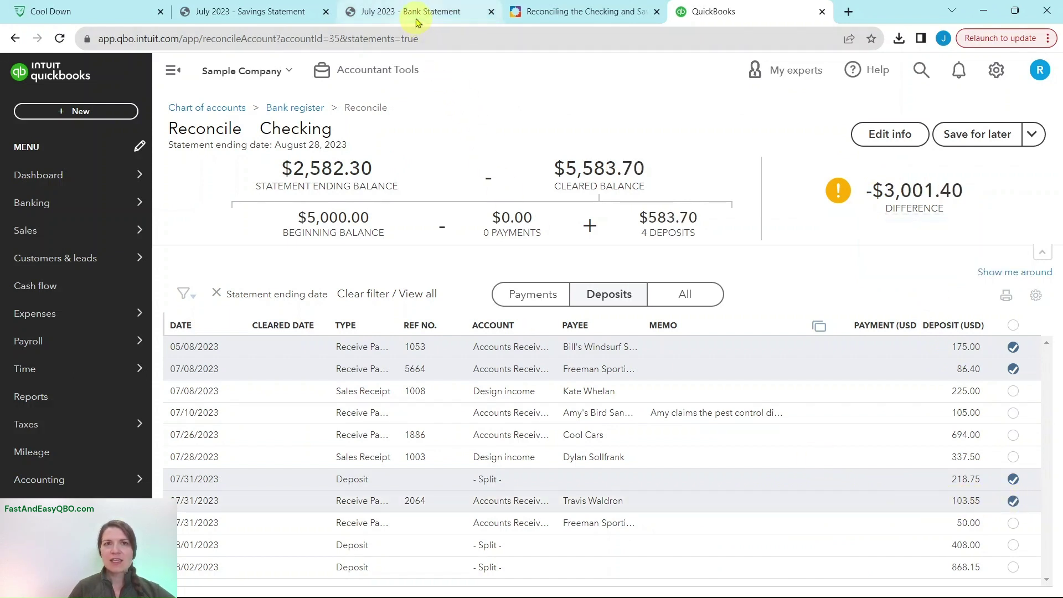
pyautogui.click(532, 12)
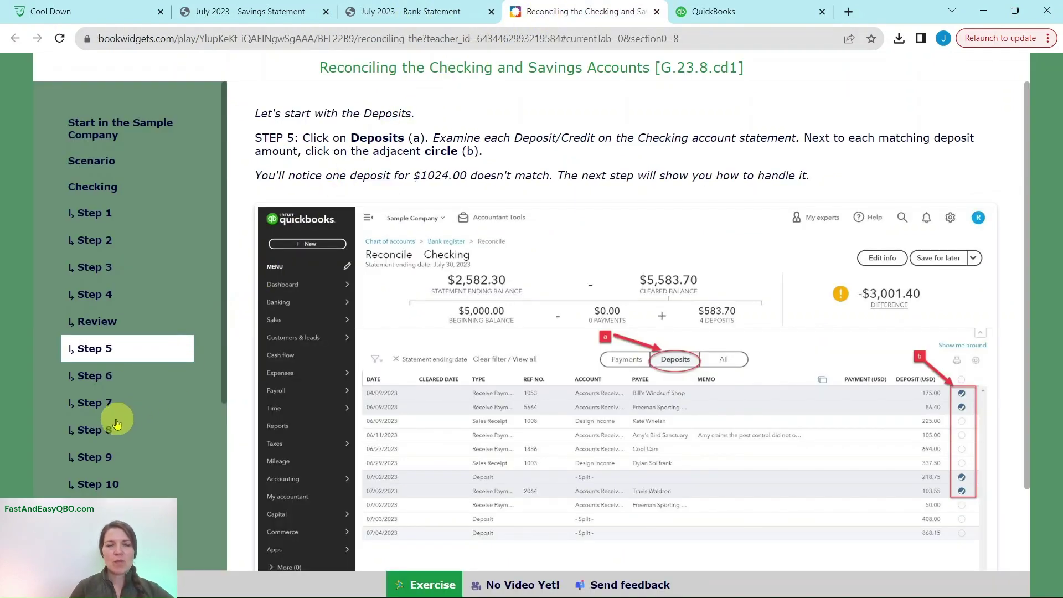
# Follow Step 6 by checking the statement's $1024.00 ATM deposit and marking the 225.00, 105.00 and 694.00 deposits as cleared in QuickBooks.
pyautogui.click(90, 382)
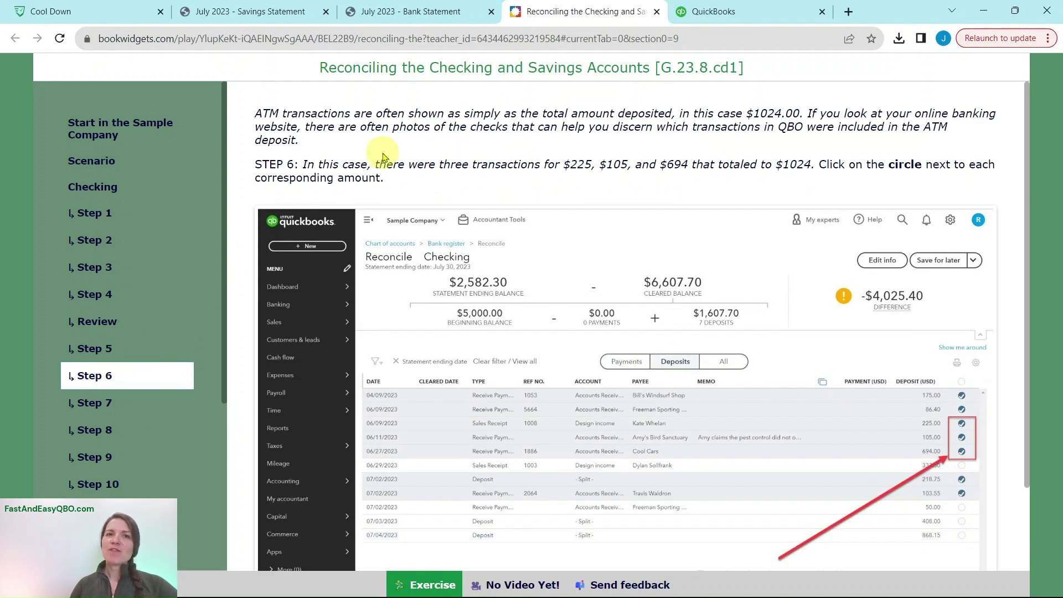
pyautogui.click(410, 12)
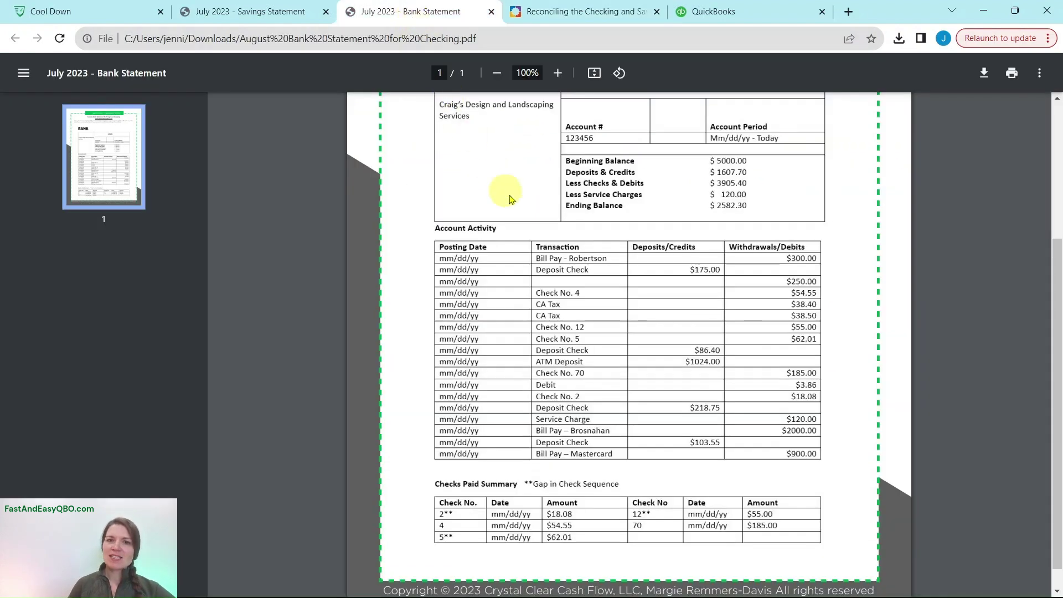
pyautogui.click(578, 13)
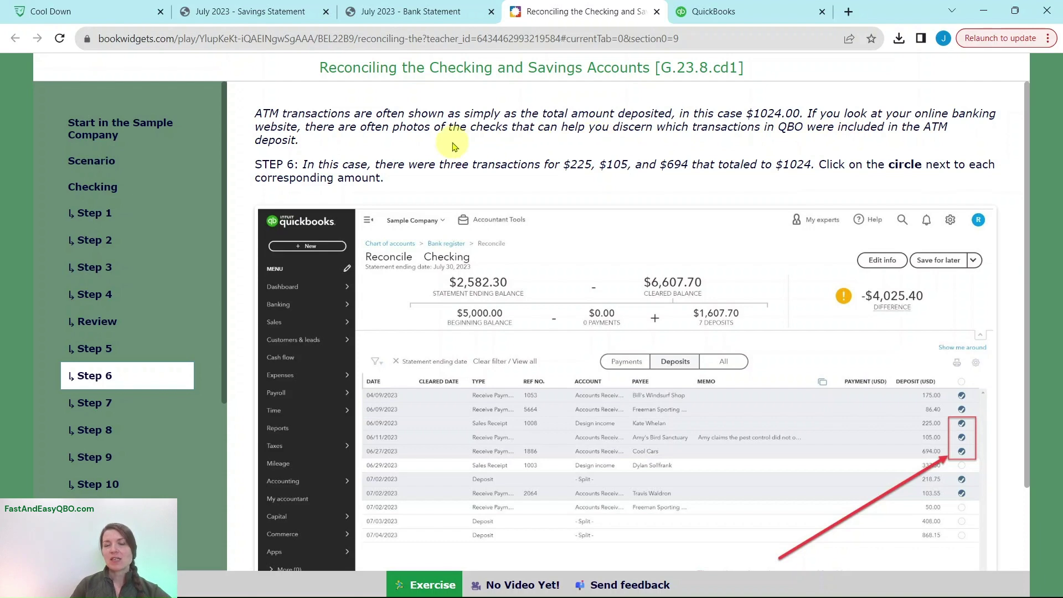
pyautogui.click(416, 17)
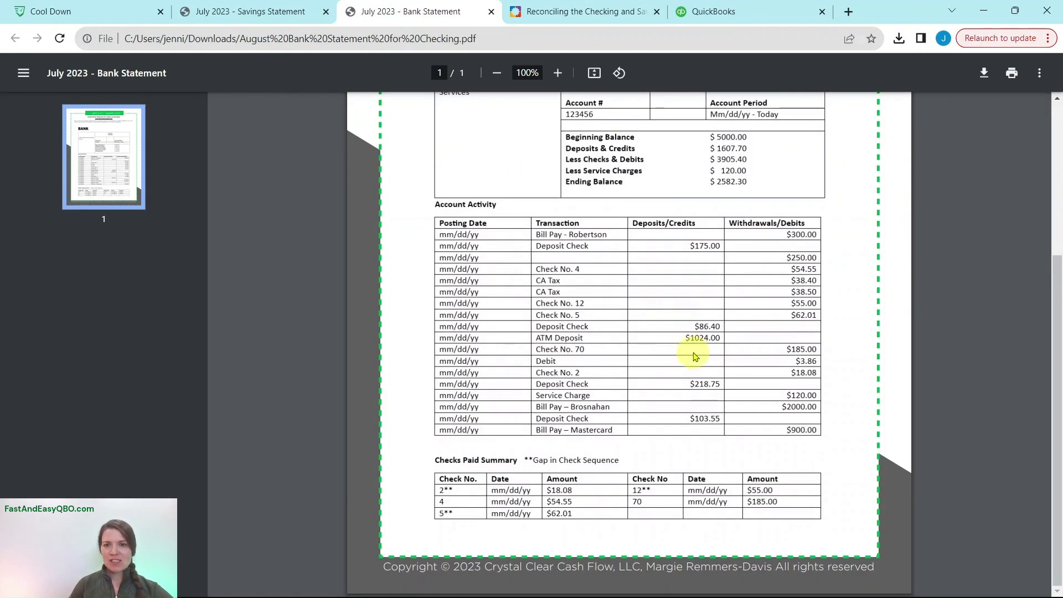
pyautogui.scroll(1, 659, 250)
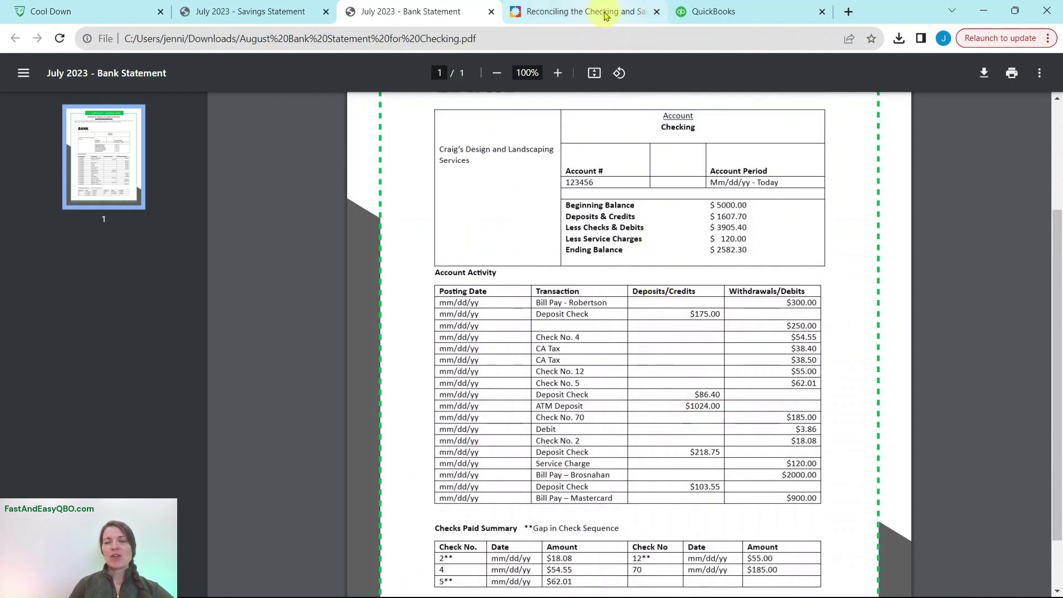
pyautogui.click(604, 13)
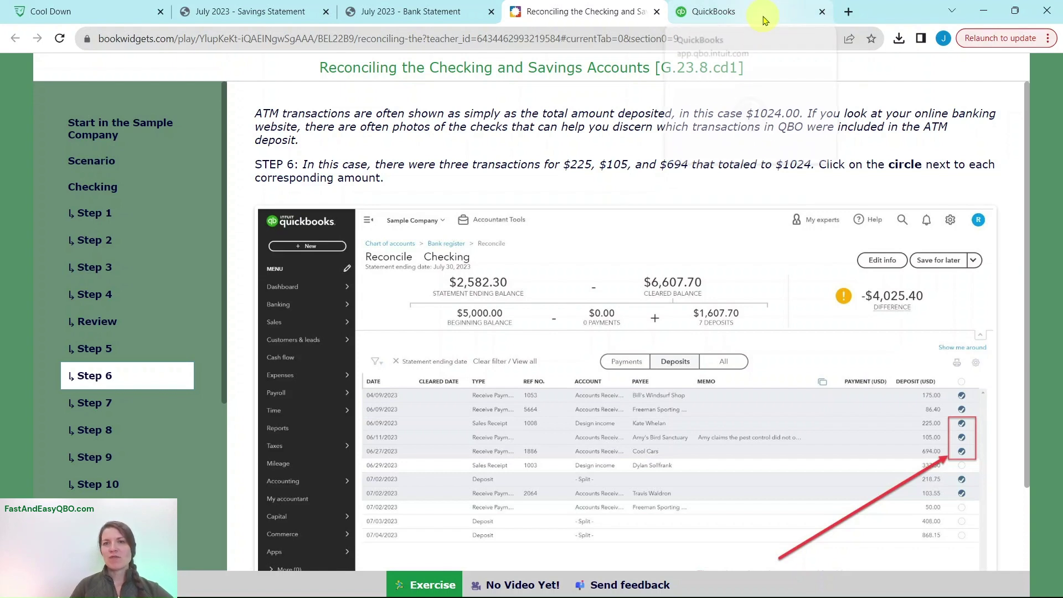
pyautogui.moveTo(762, 20)
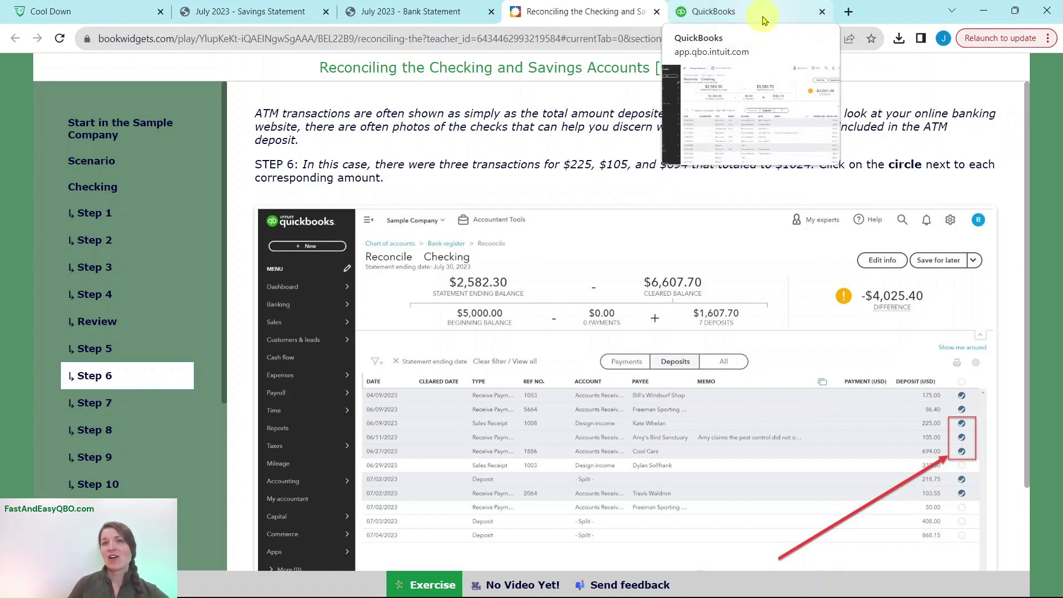
pyautogui.click(763, 21)
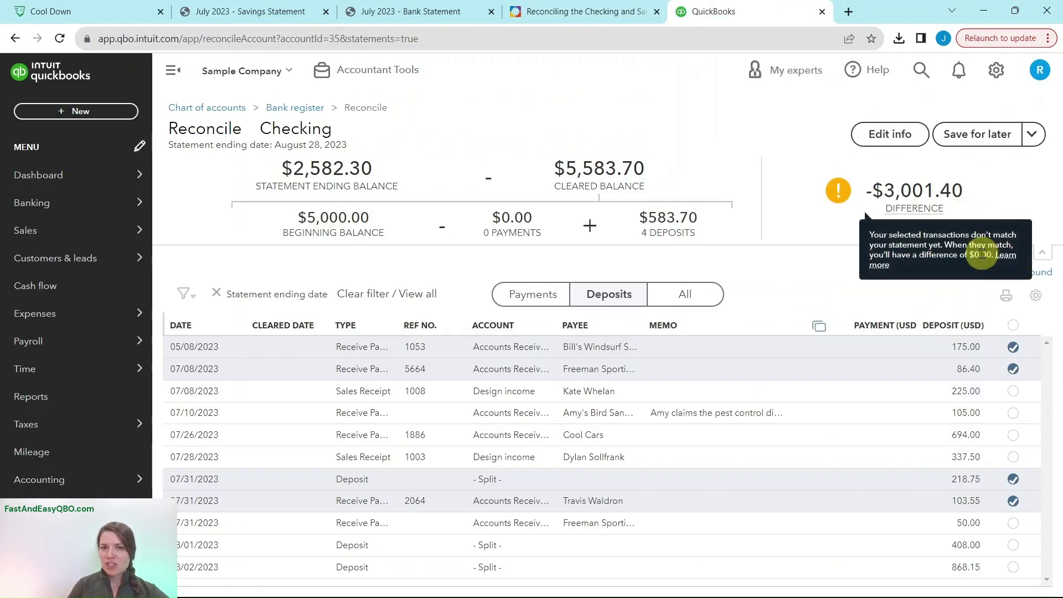
pyautogui.click(1014, 396)
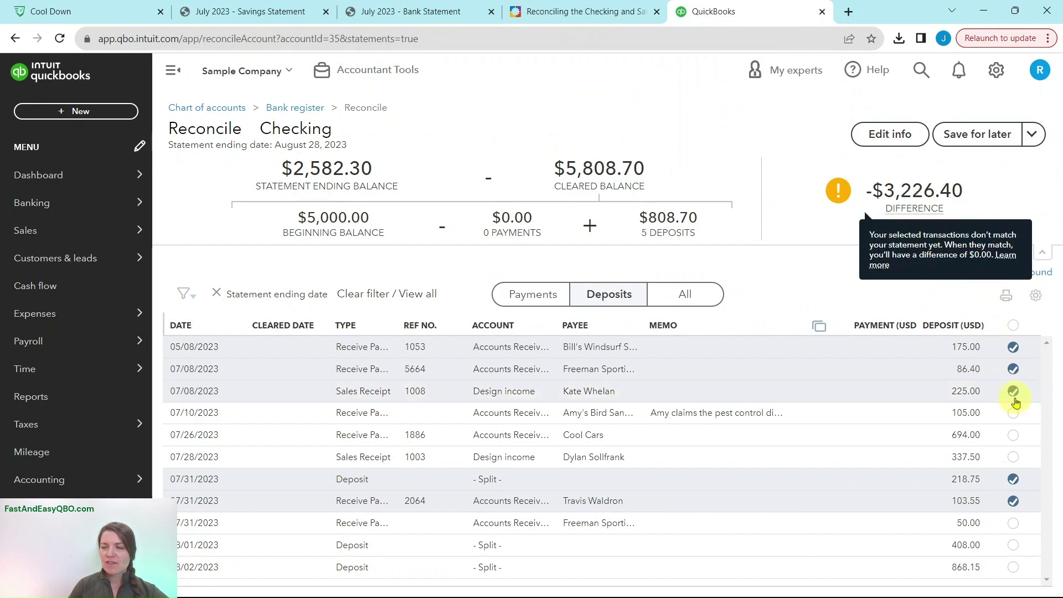
pyautogui.click(1014, 416)
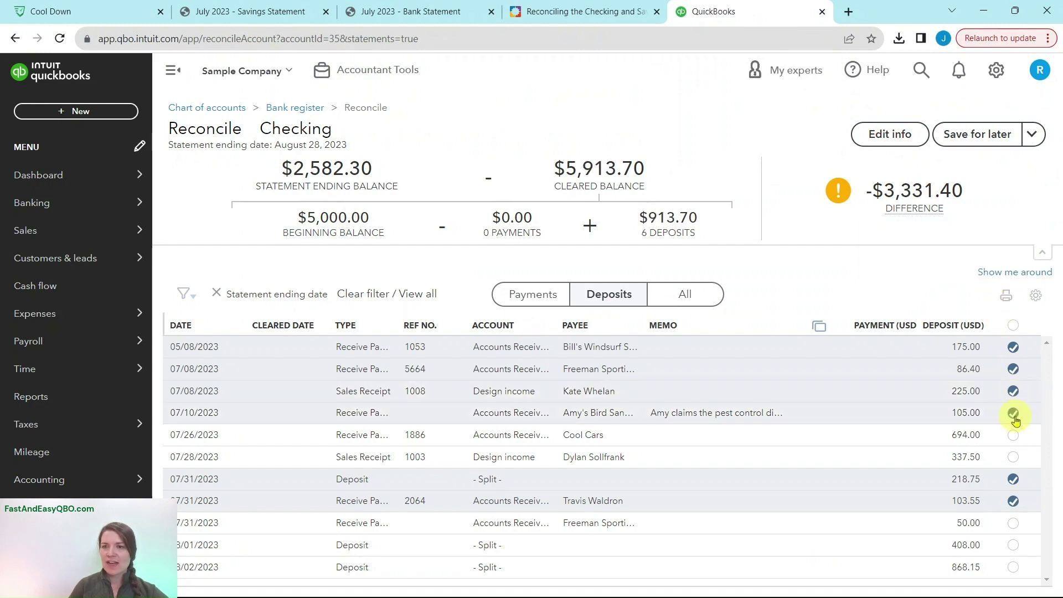
pyautogui.click(1015, 438)
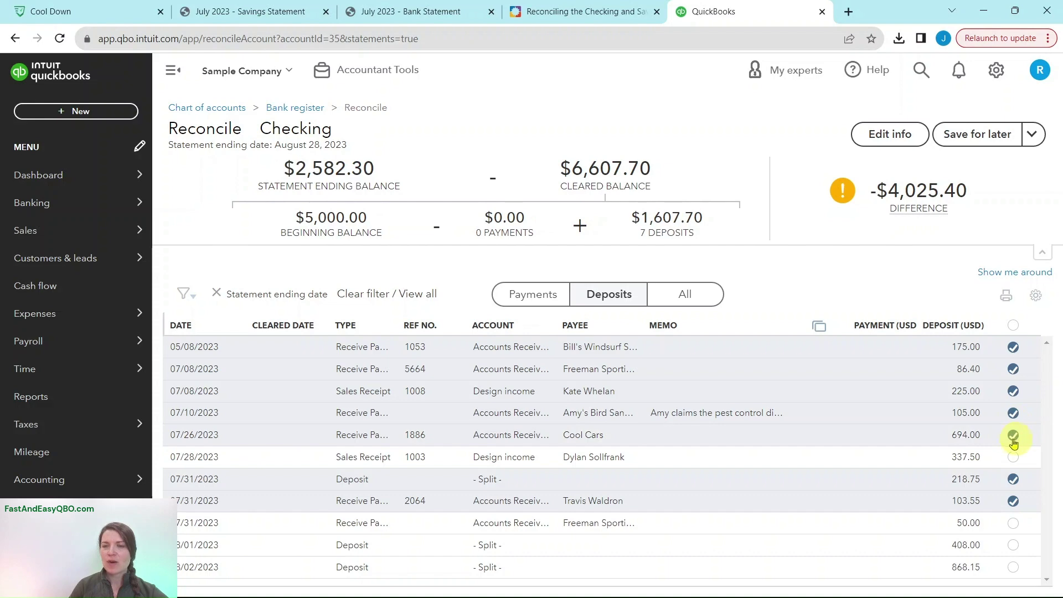
# Read Step 7 of the exercise, review the checking statement, and filter the QuickBooks reconciliation list to payments.
pyautogui.click(576, 12)
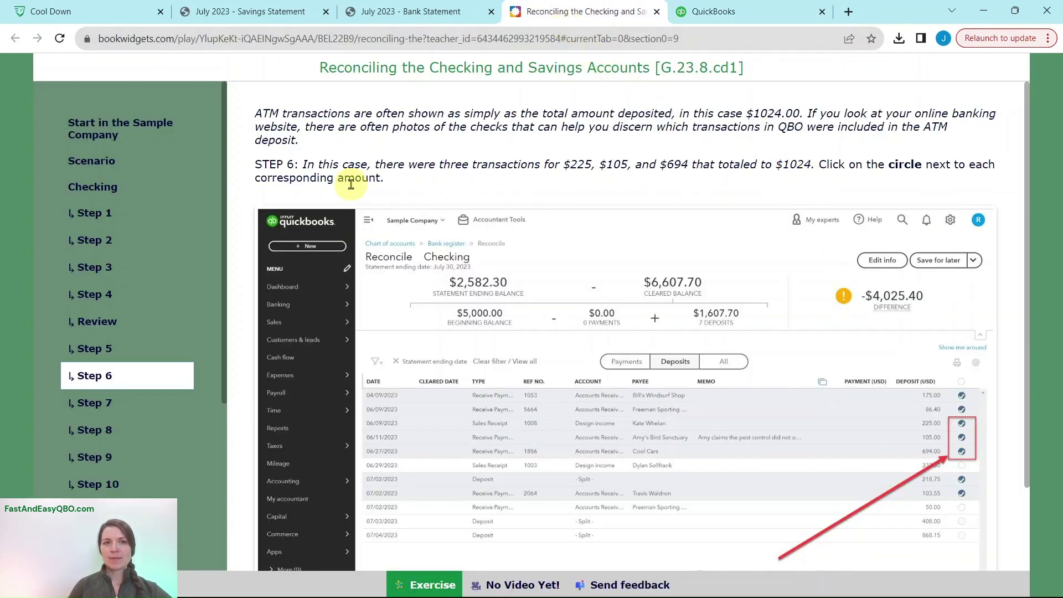
pyautogui.click(98, 407)
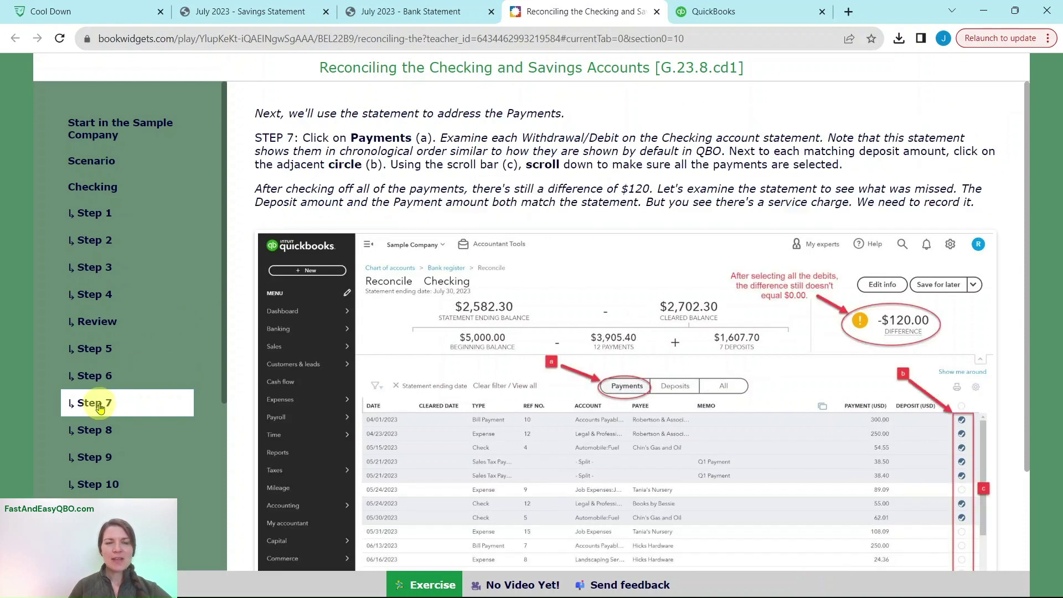
pyautogui.click(413, 15)
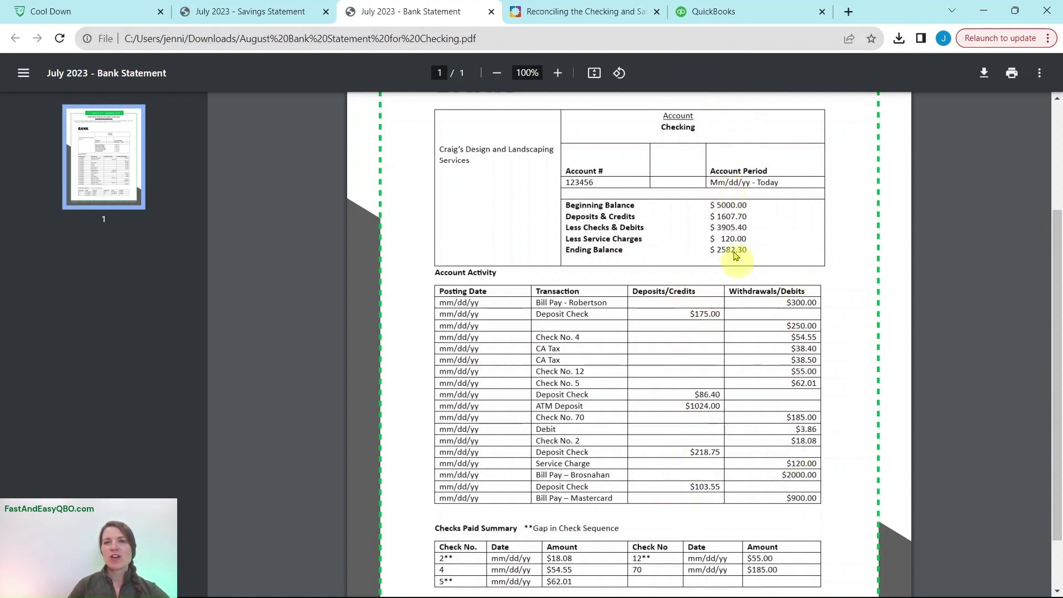
pyautogui.click(595, 14)
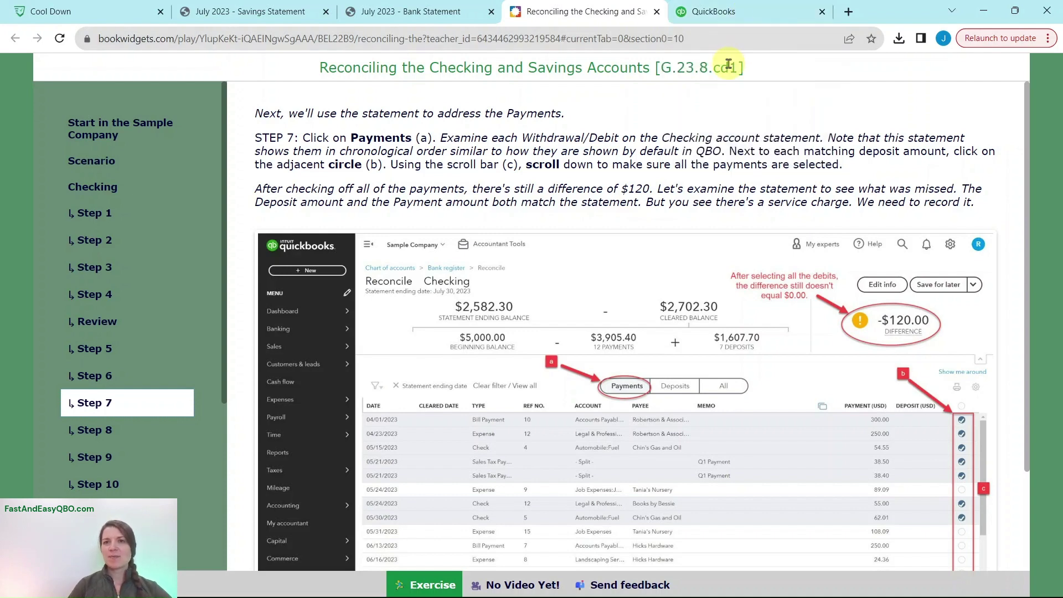
pyautogui.click(731, 22)
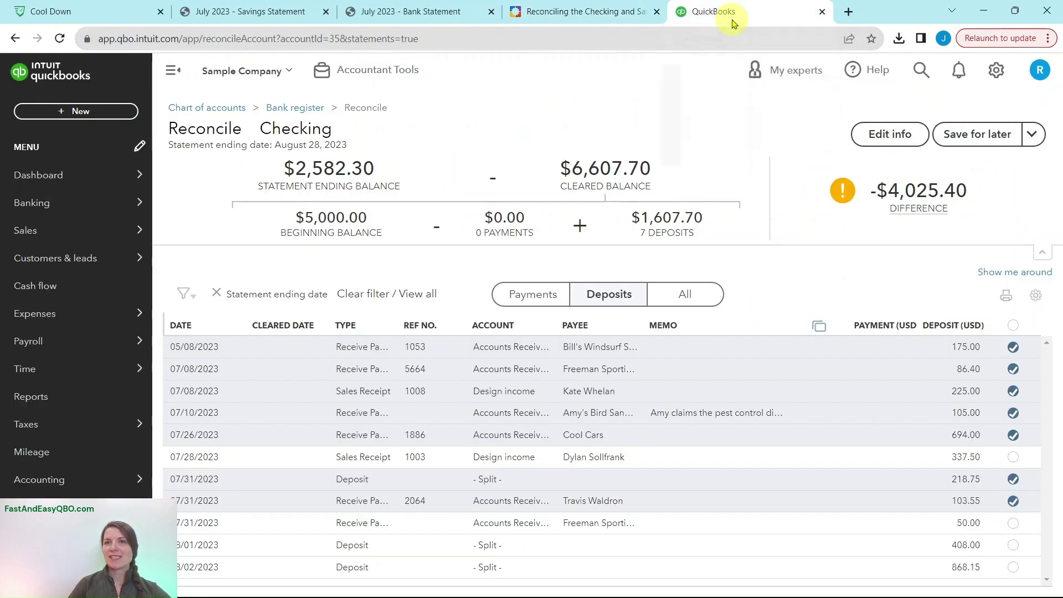
pyautogui.click(522, 303)
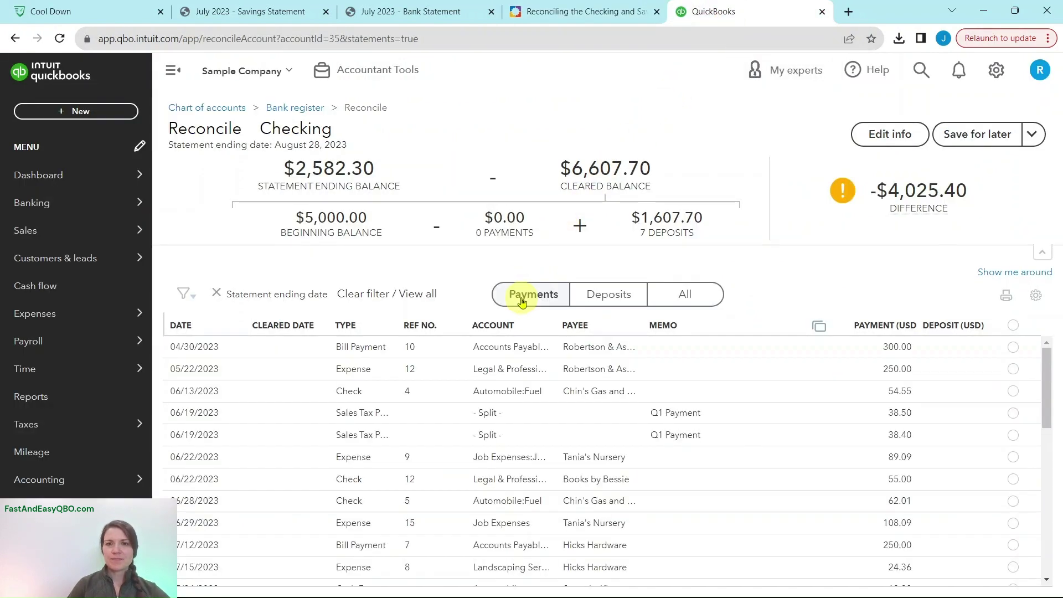
pyautogui.click(622, 299)
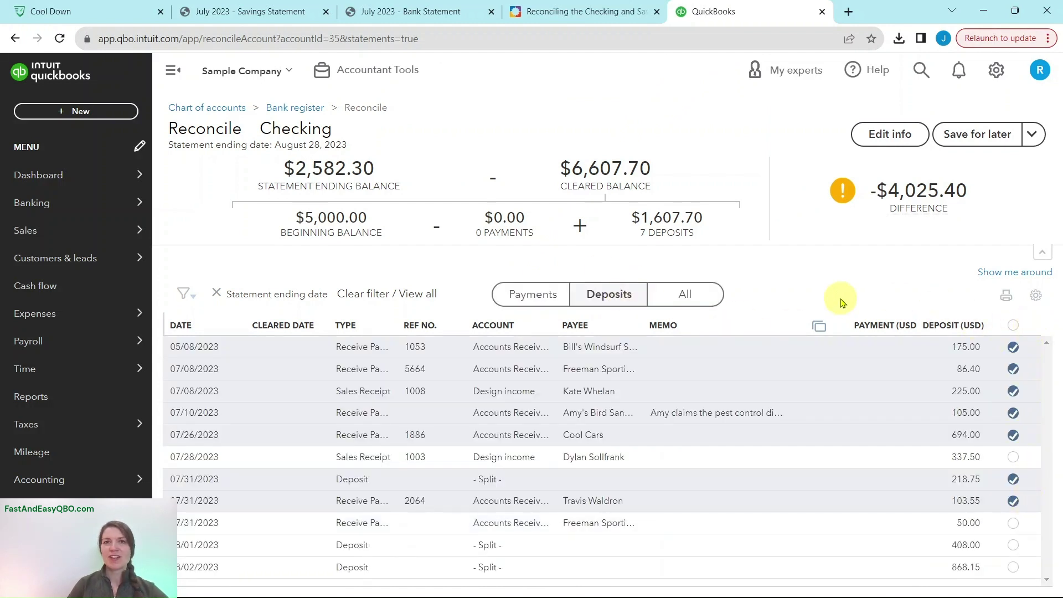
pyautogui.click(523, 302)
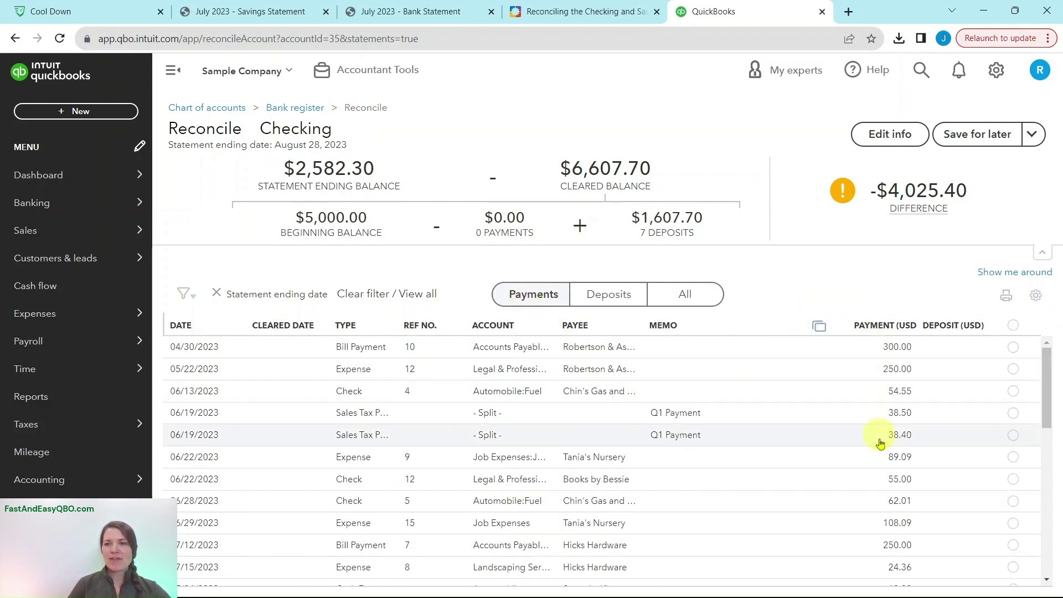
# Match the first two withdrawals on the checking statement and mark the 300.00 and 250.00 payments as cleared in QuickBooks.
pyautogui.click(381, 17)
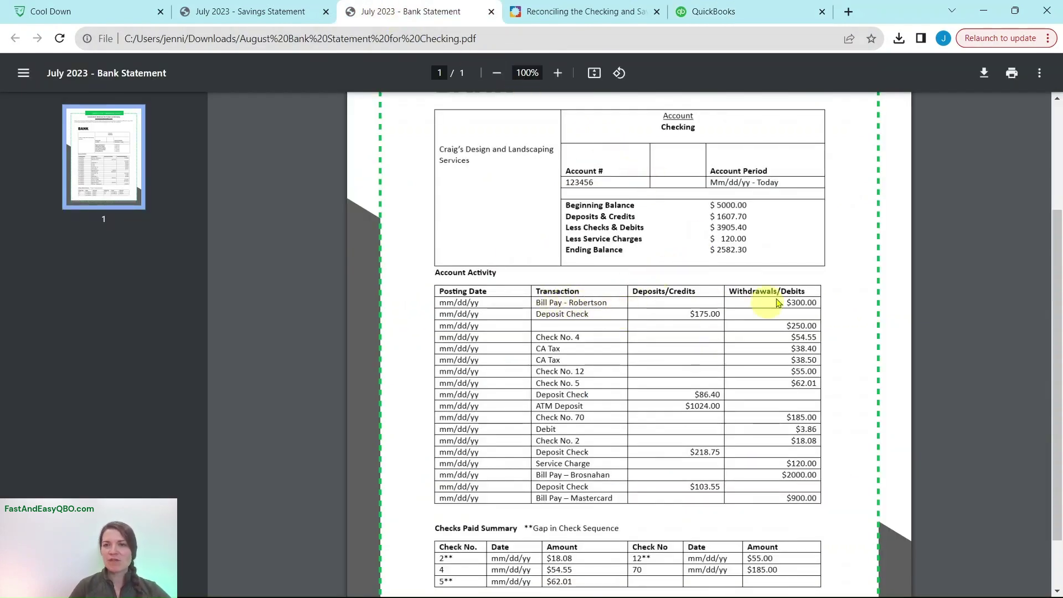
pyautogui.click(600, 17)
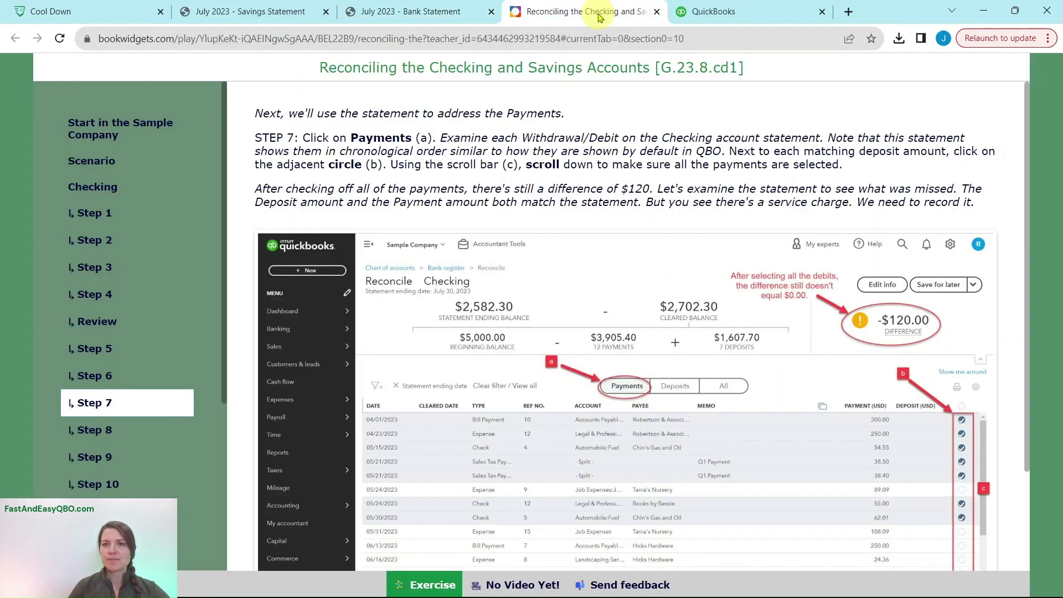
pyautogui.click(766, 15)
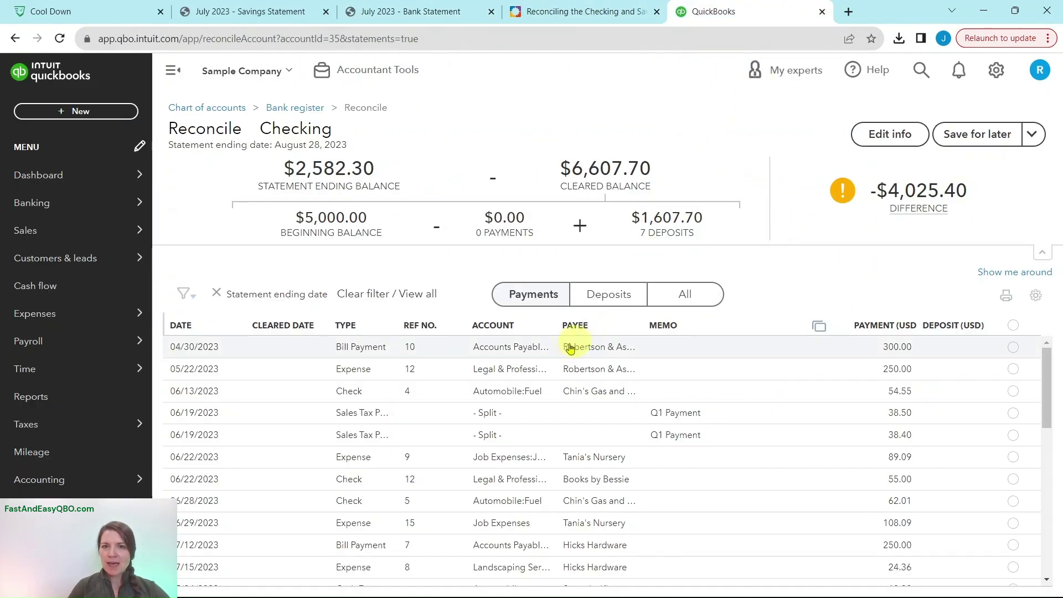
pyautogui.click(1013, 347)
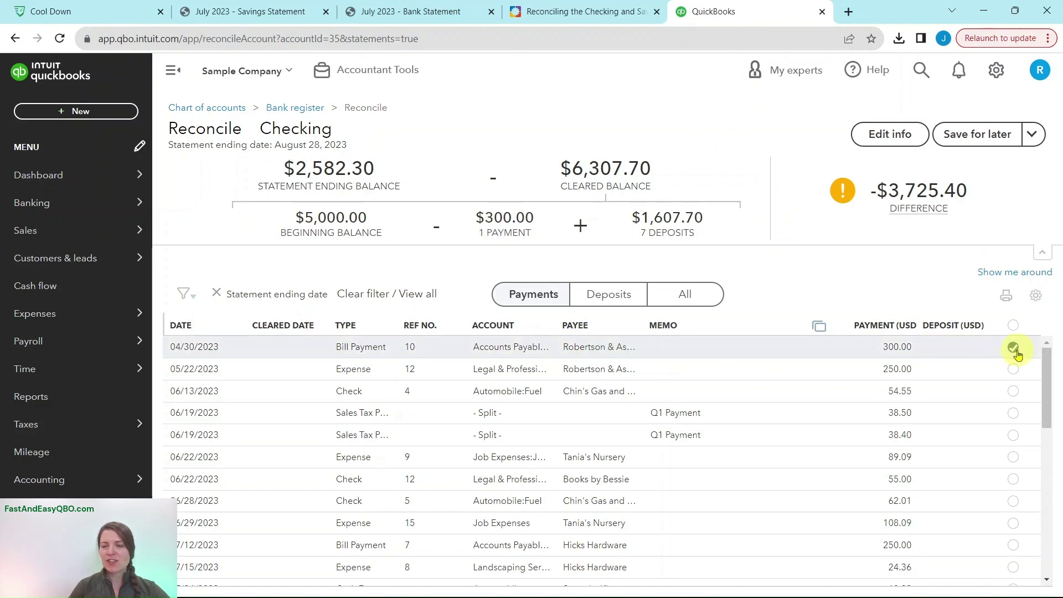
pyautogui.click(423, 16)
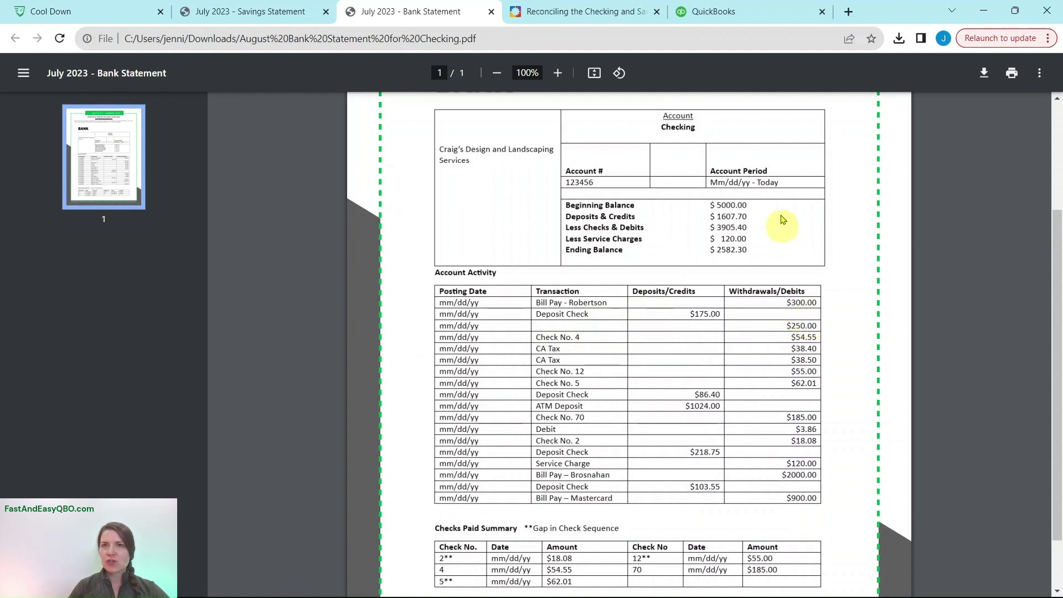
pyautogui.click(759, 20)
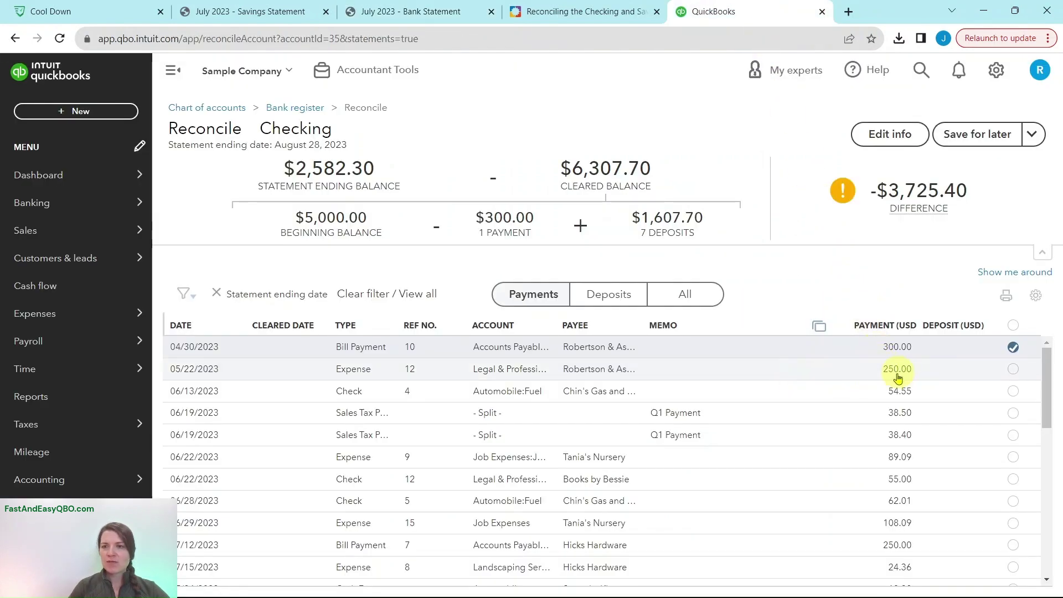
pyautogui.click(1012, 369)
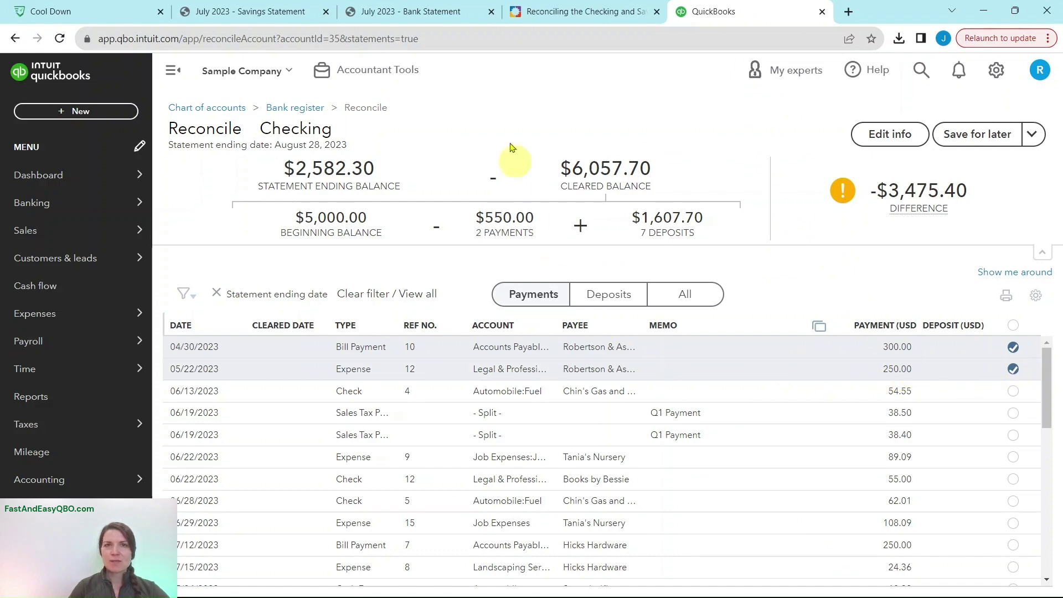
# Look up check no. 4 and the CA Tax withdrawals on the statement, and mark the 54.55, 38.50 and 38.40 payments as cleared.
pyautogui.click(542, 14)
pyautogui.click(427, 16)
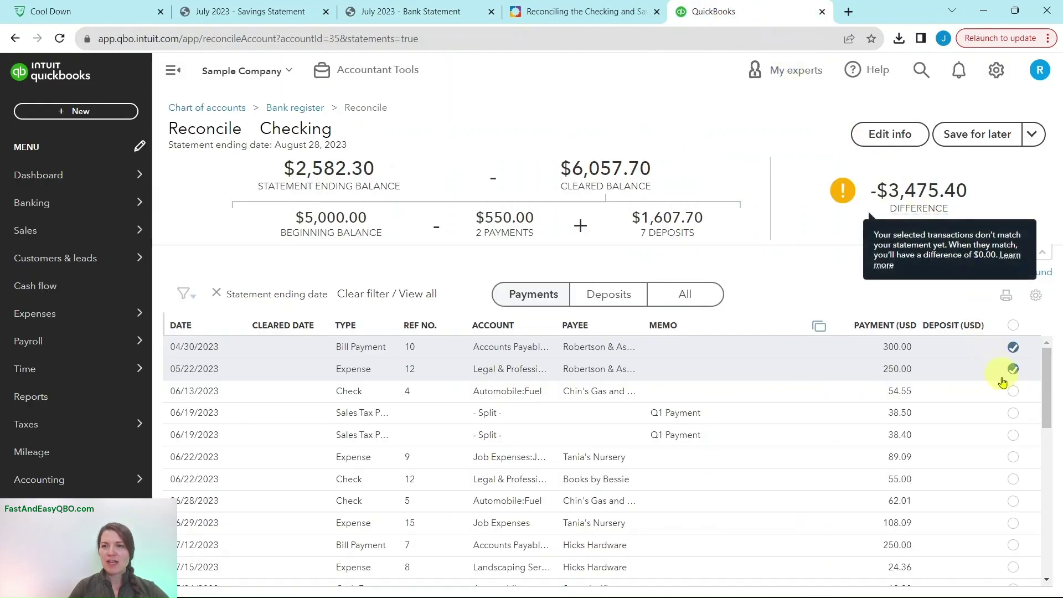
pyautogui.click(1012, 390)
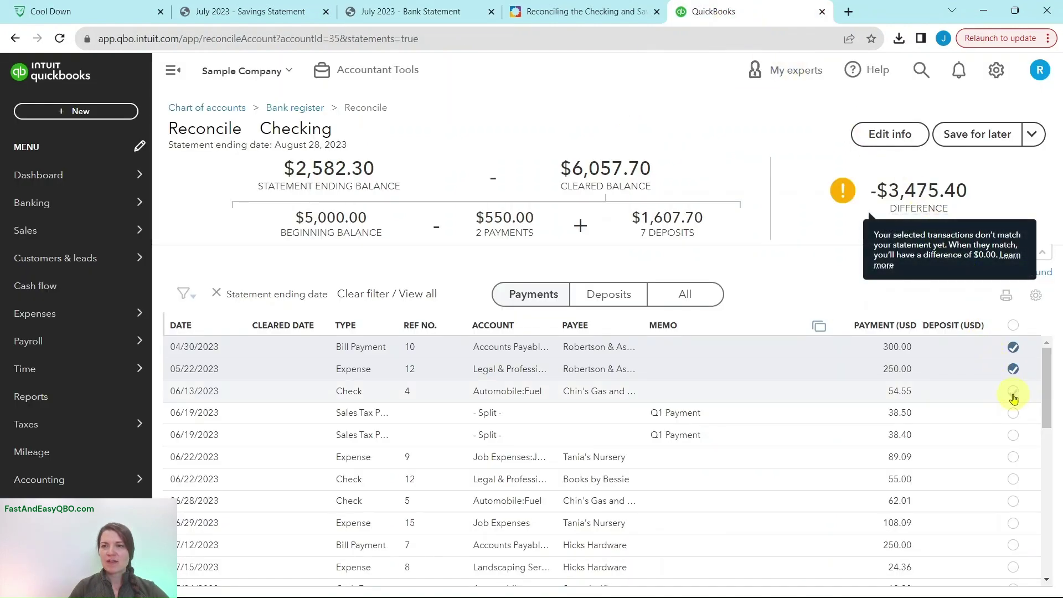
pyautogui.click(412, 12)
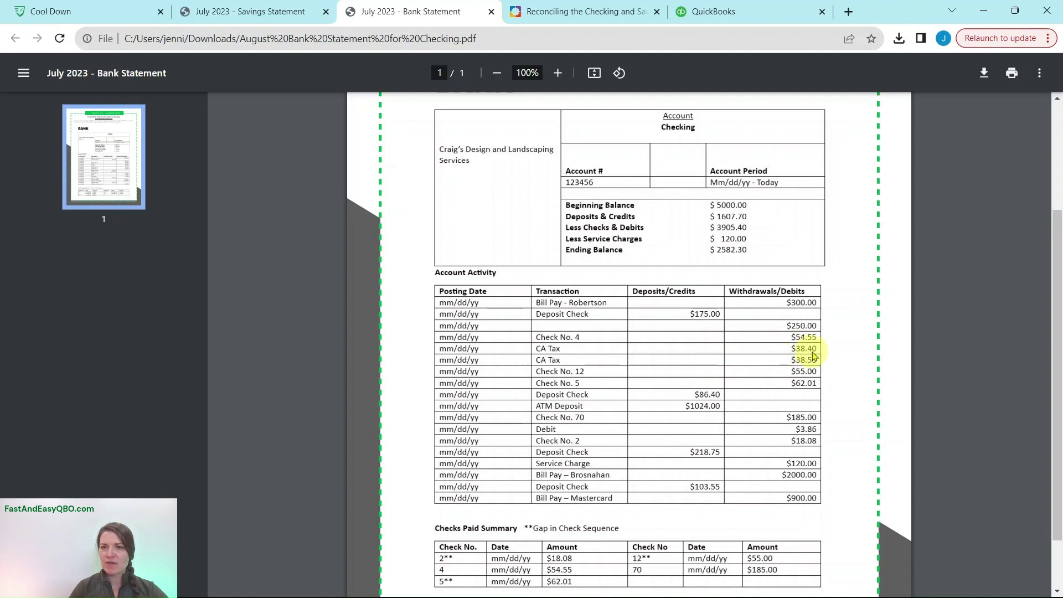
pyautogui.click(710, 11)
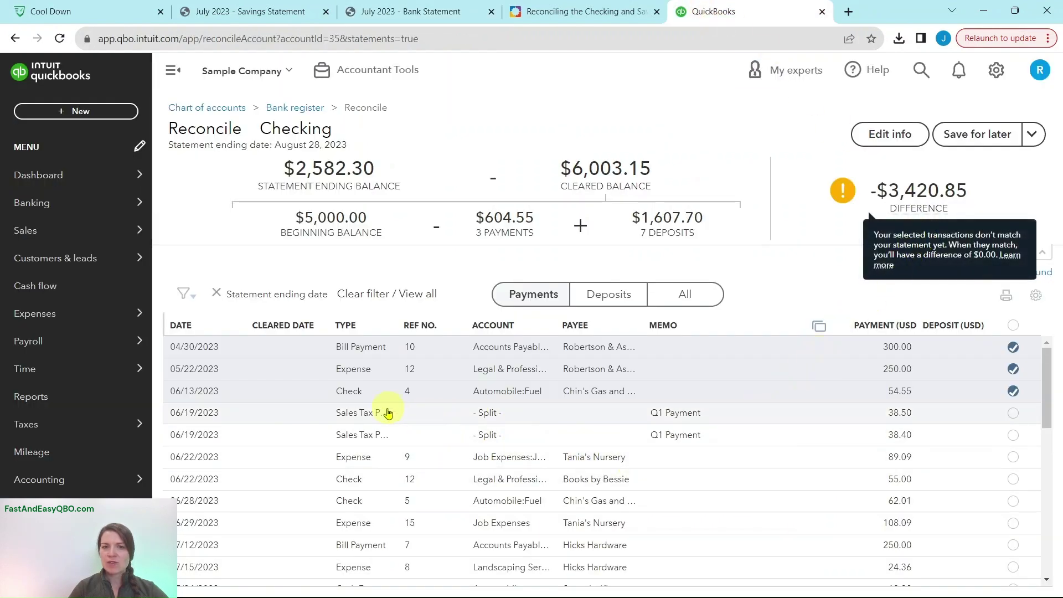
pyautogui.click(1013, 413)
pyautogui.click(1013, 434)
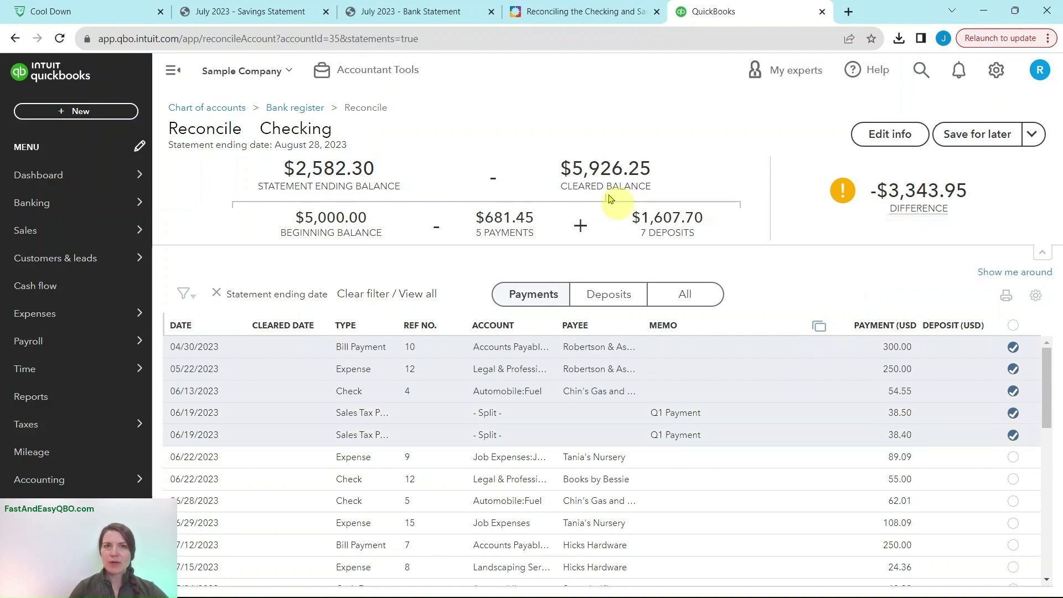
# Look up check no. 12 on the checking statement and mark the matching 55.00 payment as cleared in QuickBooks.
pyautogui.click(420, 12)
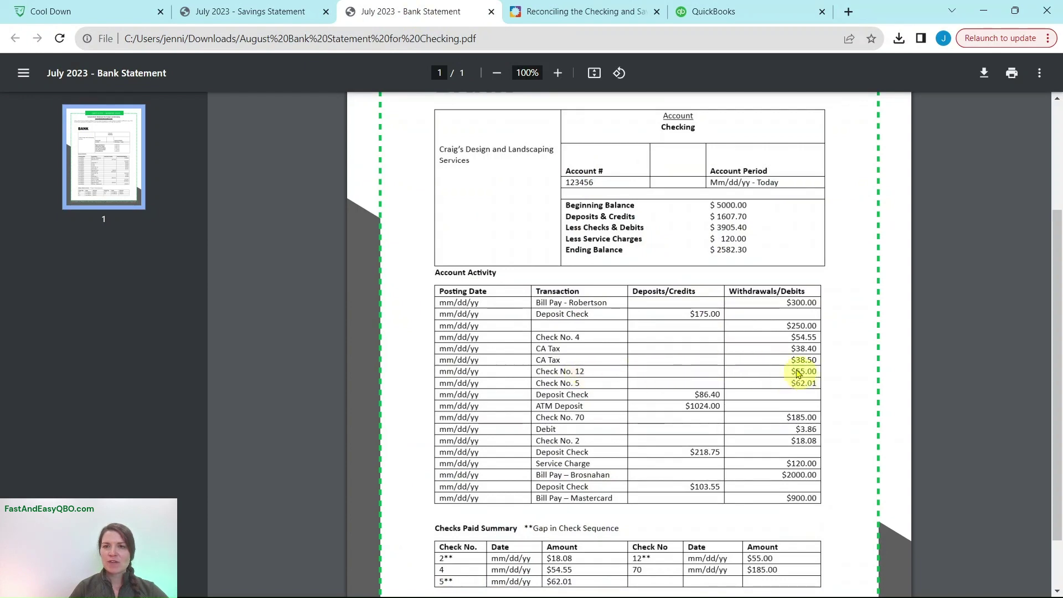
pyautogui.click(722, 12)
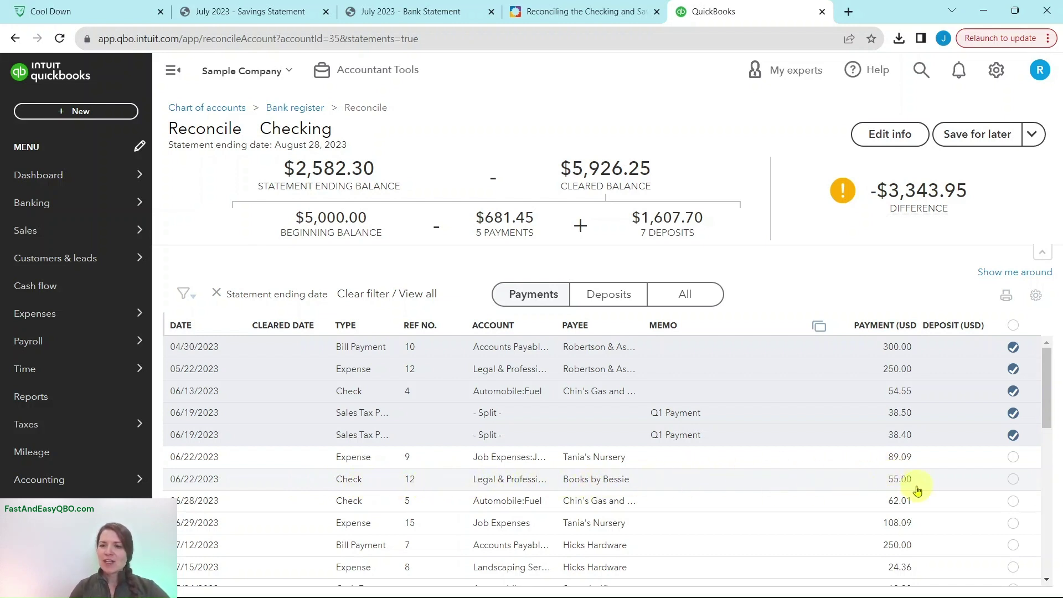
pyautogui.click(1012, 480)
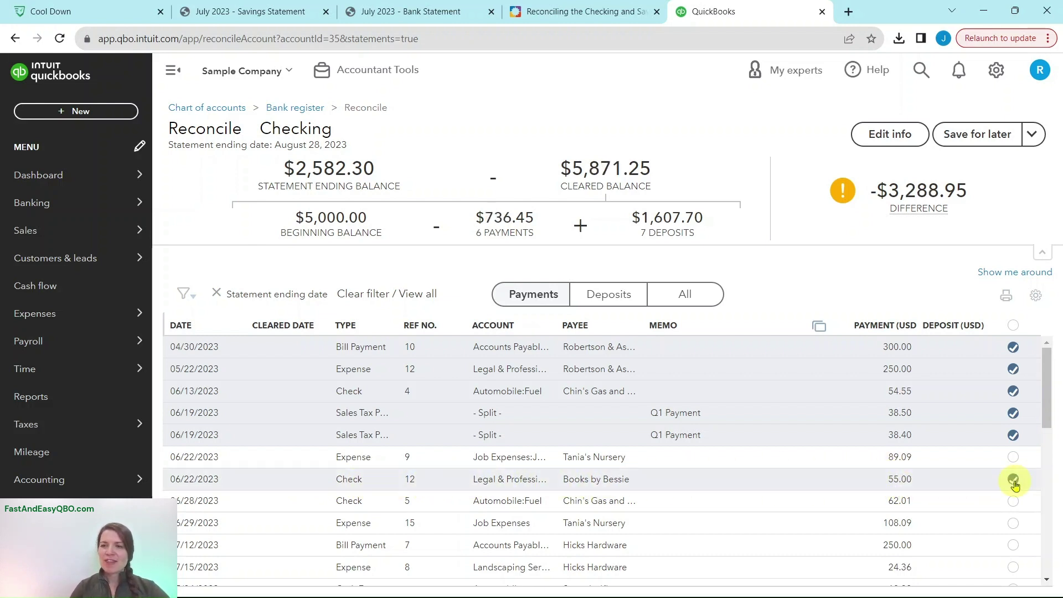
# Look up checks no. 5 and no. 70 on the checking statement, and mark the 62.01 and 185.00 payments as cleared in QuickBooks.
pyautogui.click(438, 12)
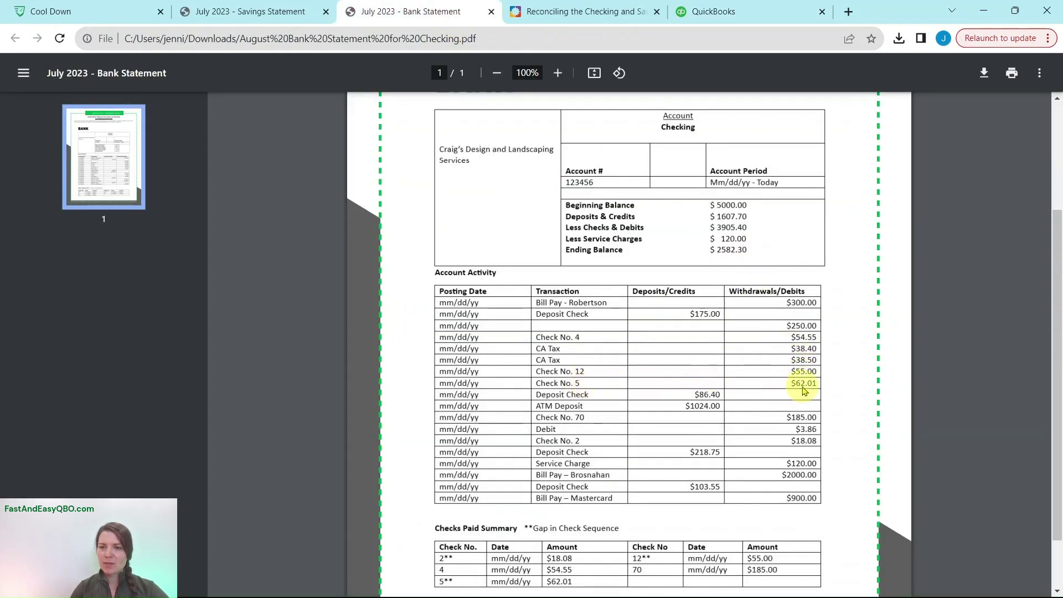
pyautogui.click(729, 15)
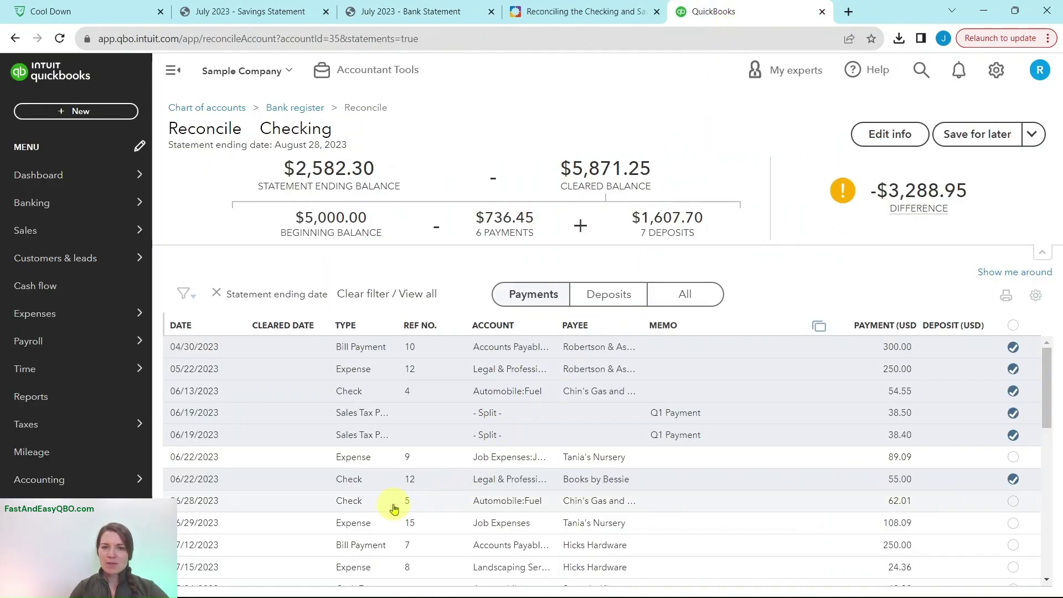
pyautogui.click(1012, 501)
pyautogui.click(437, 12)
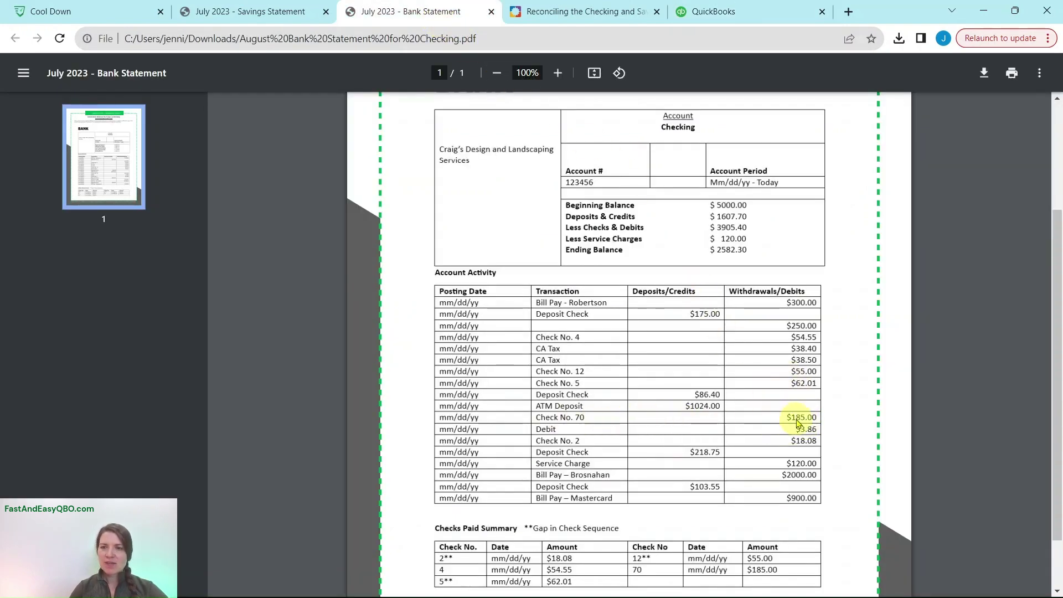
pyautogui.click(720, 12)
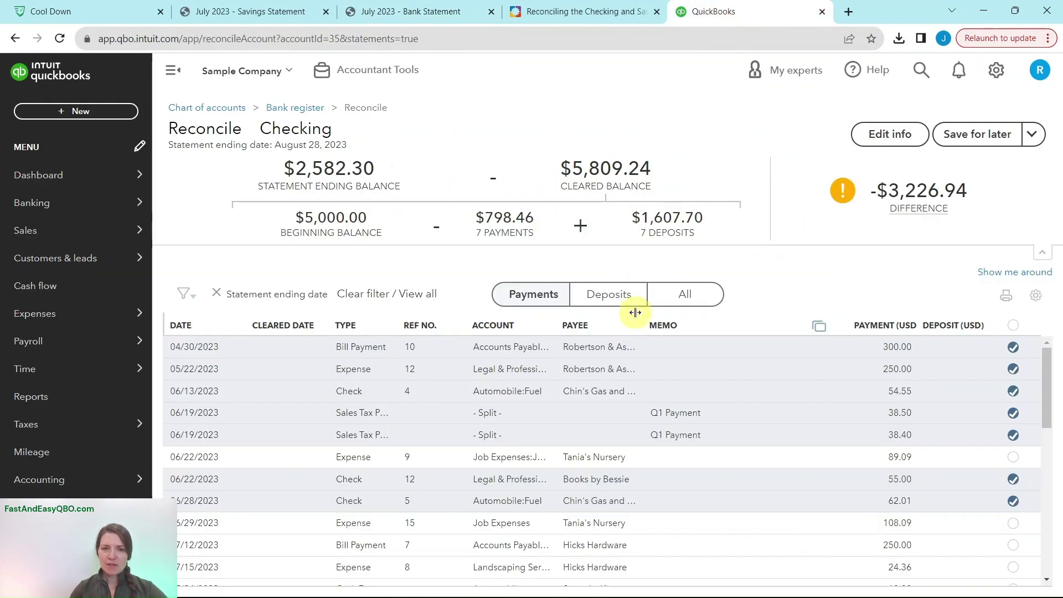
pyautogui.scroll(-3, 489, 454)
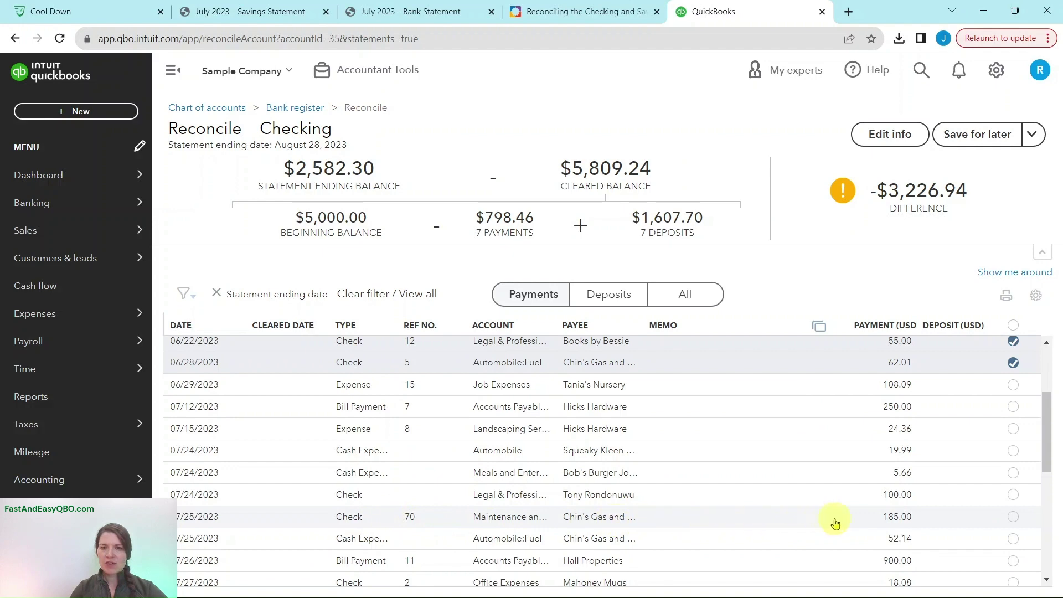
pyautogui.click(1014, 518)
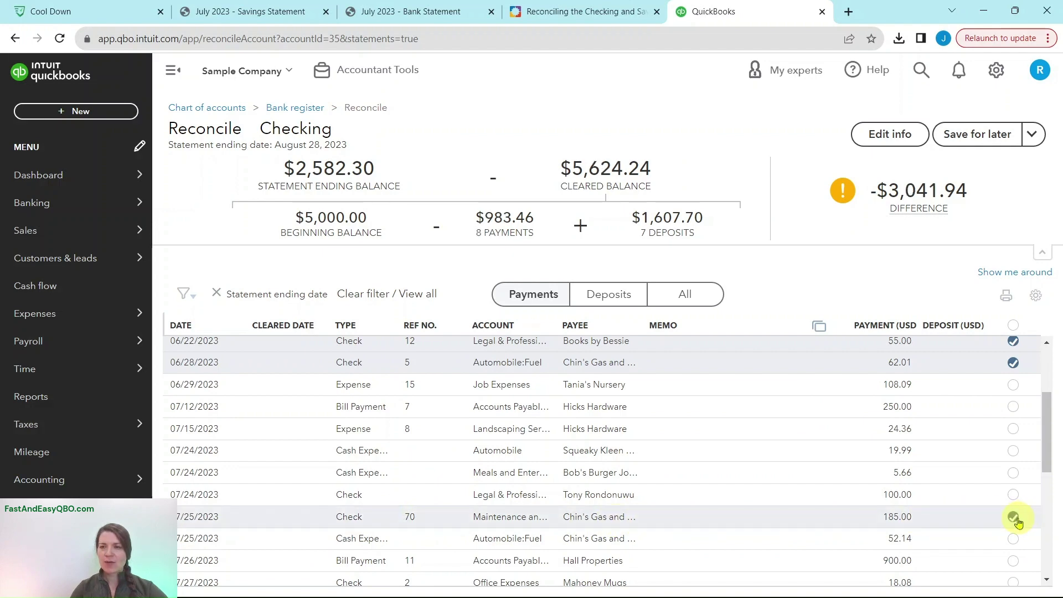
# Match the 3.86 debit and check no. 2 from the statement, marking the 3.86 and 18.08 payments as cleared in QuickBooks.
pyautogui.click(436, 11)
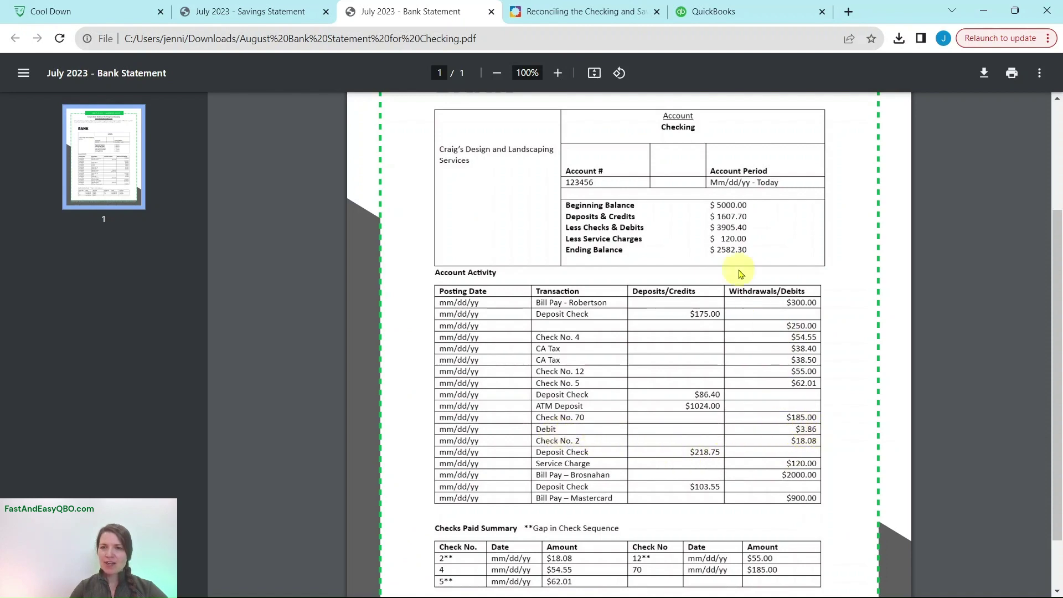
pyautogui.click(710, 12)
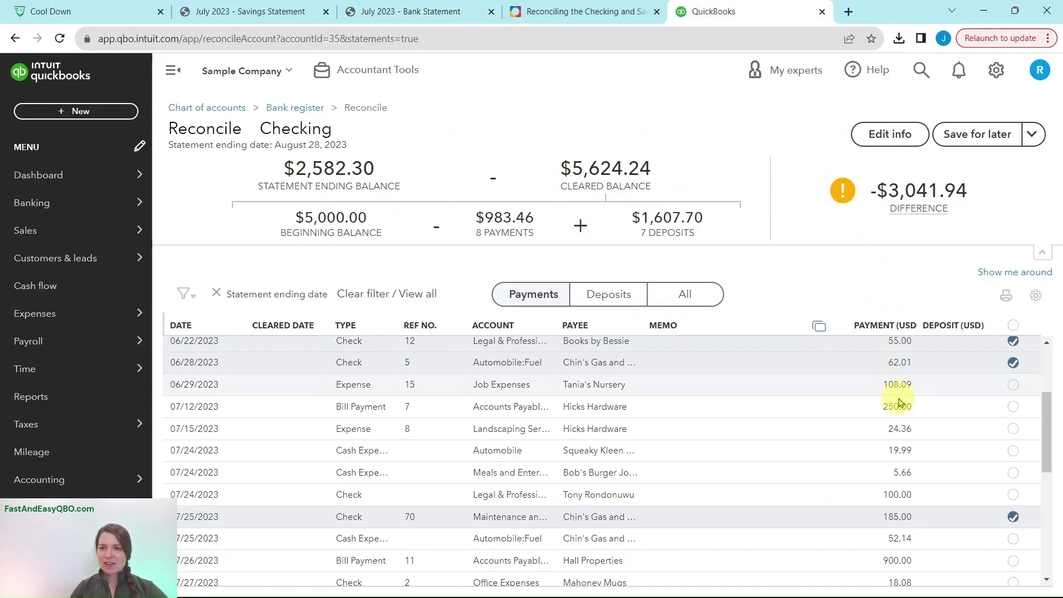
pyautogui.scroll(-3, 910, 459)
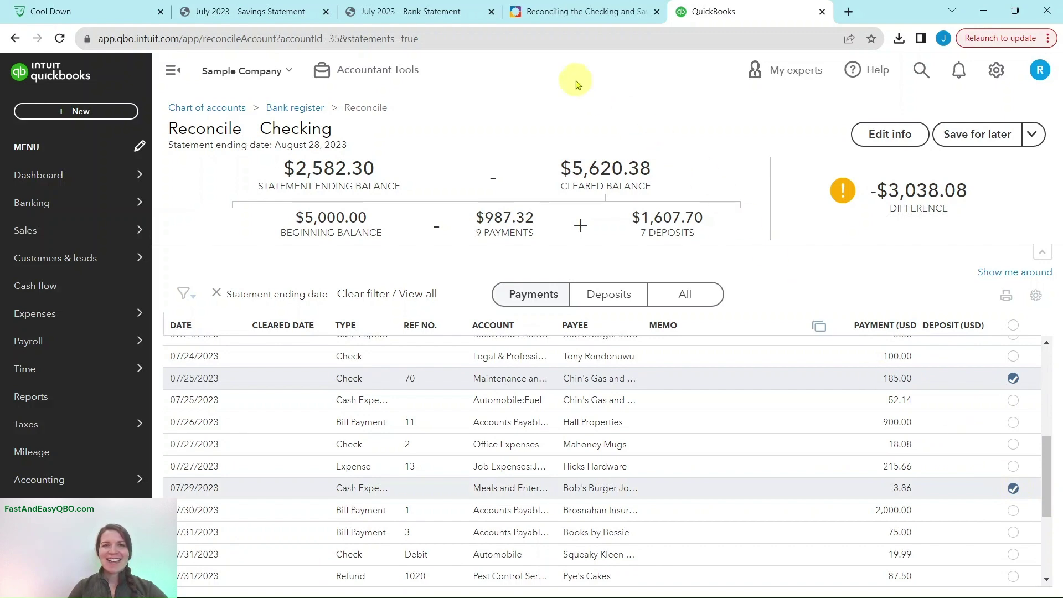
pyautogui.click(437, 12)
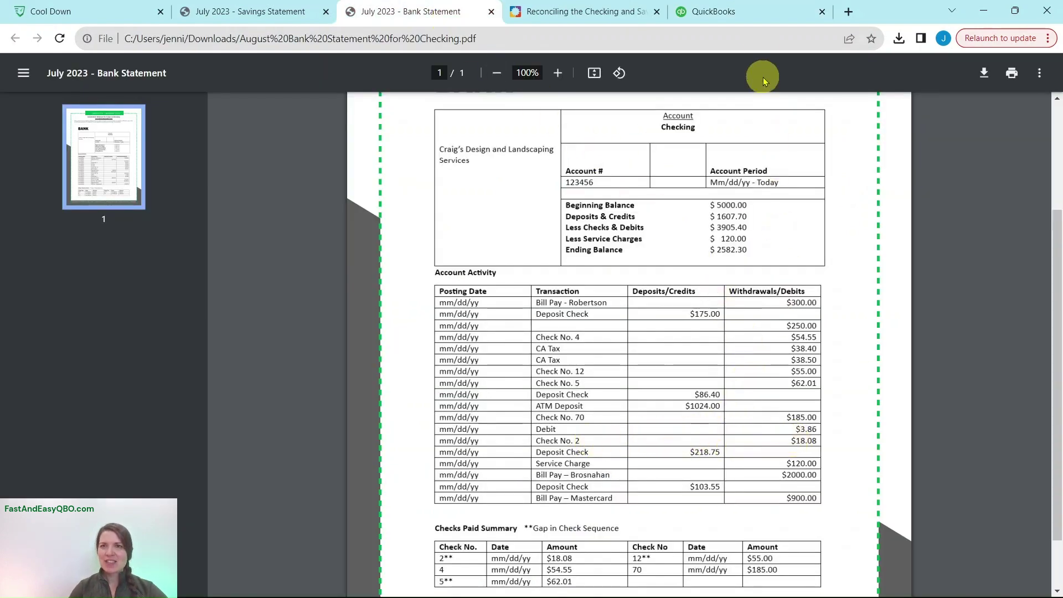
pyautogui.click(758, 23)
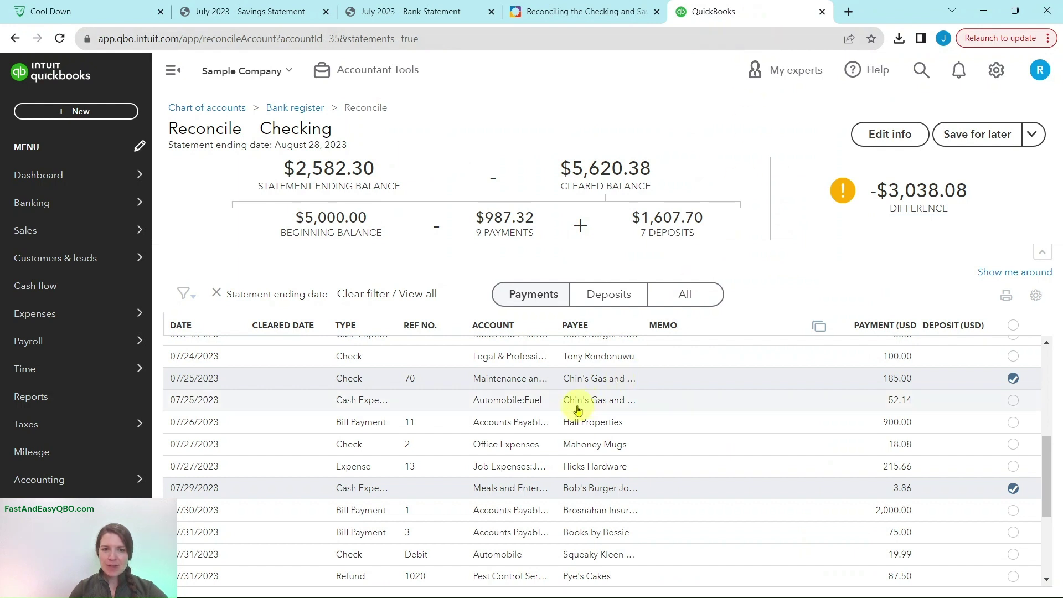
pyautogui.scroll(-1, 664, 410)
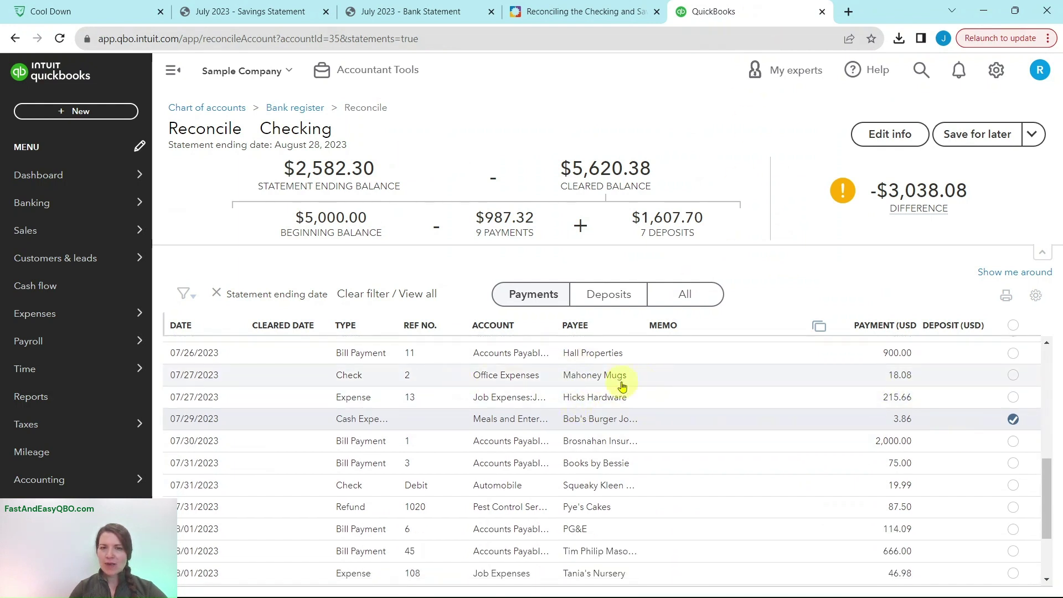
pyautogui.click(1013, 376)
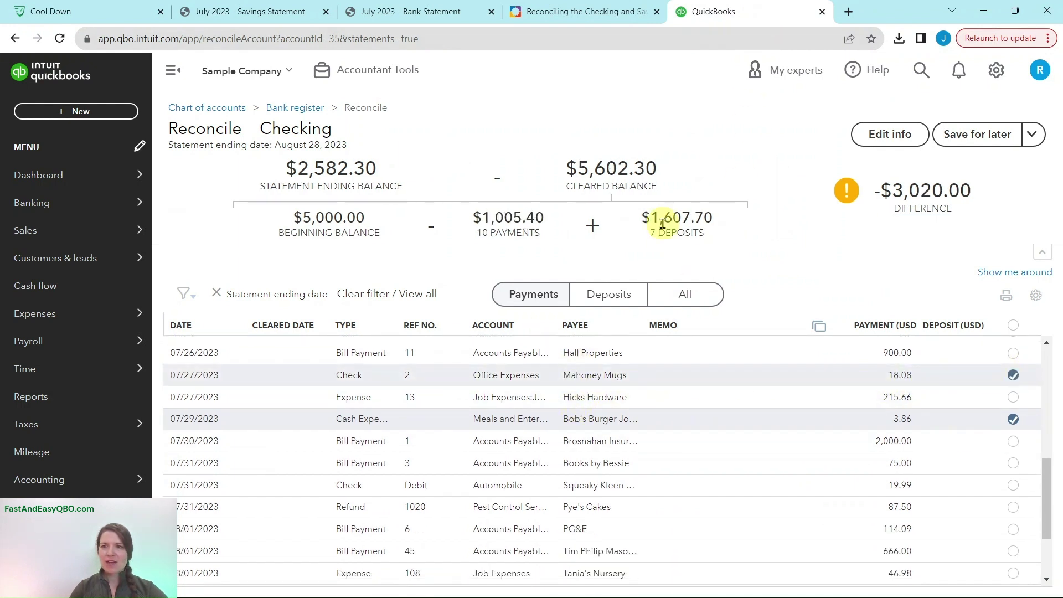
# Look up the service charge on the checking statement and search the QuickBooks payments list for a matching 120.00 payment.
pyautogui.click(432, 17)
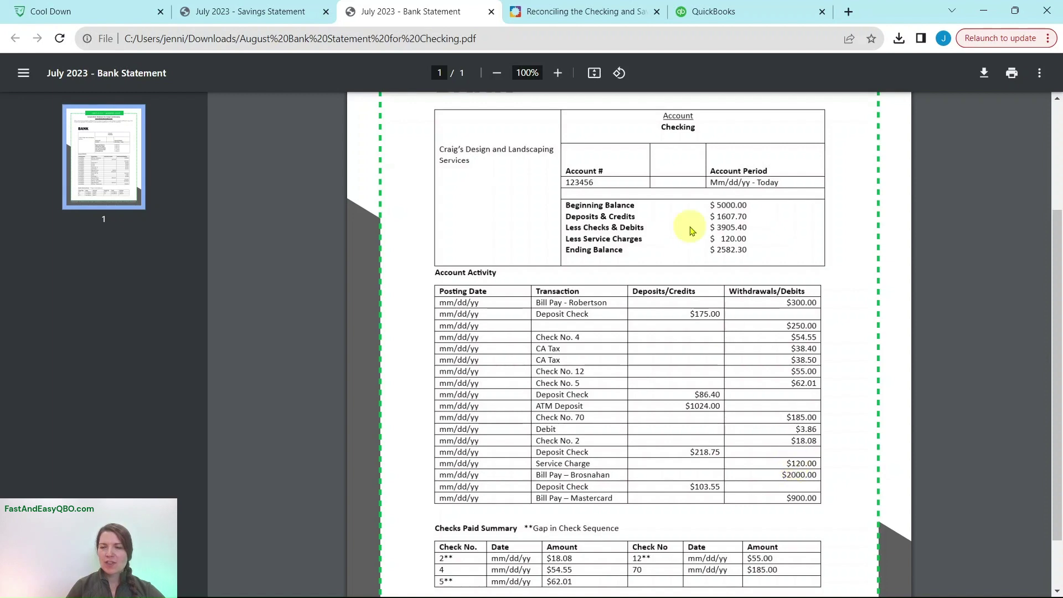
pyautogui.click(731, 12)
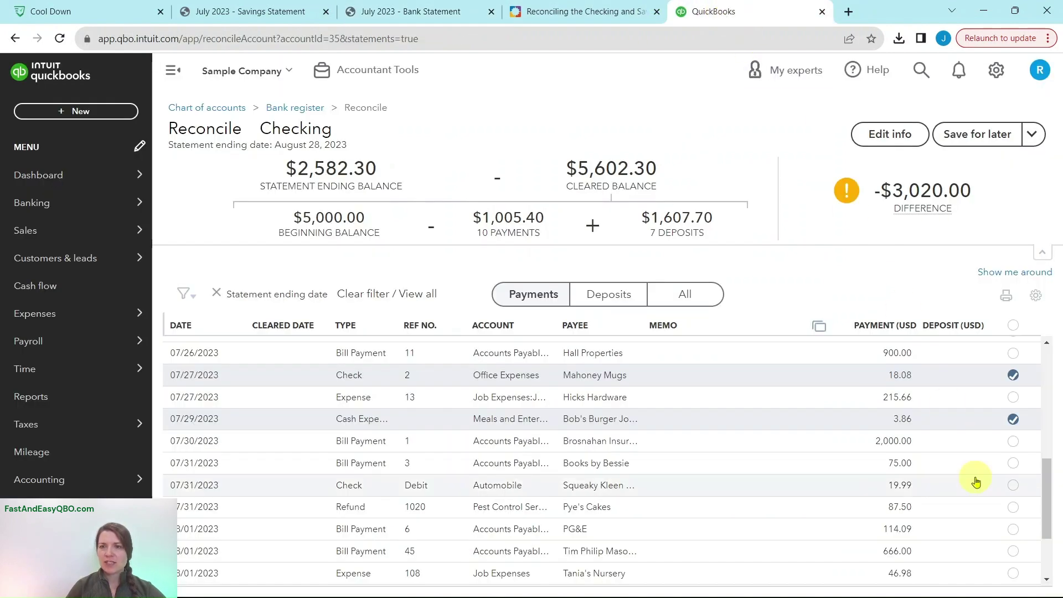
pyautogui.scroll(-1, 913, 438)
pyautogui.scroll(-1, 914, 440)
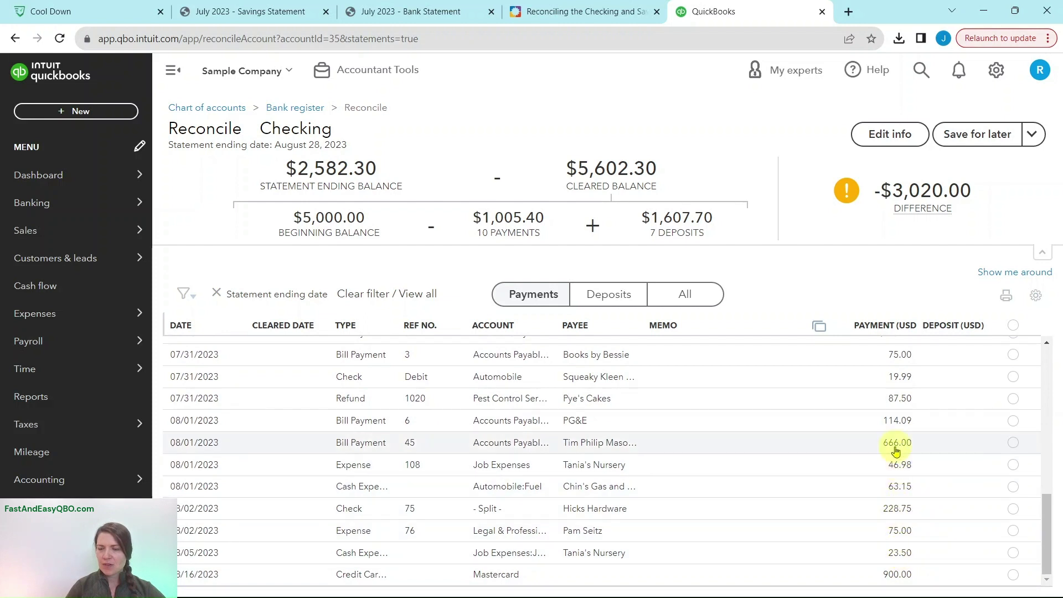
pyautogui.scroll(1, 898, 429)
pyautogui.scroll(4, 897, 430)
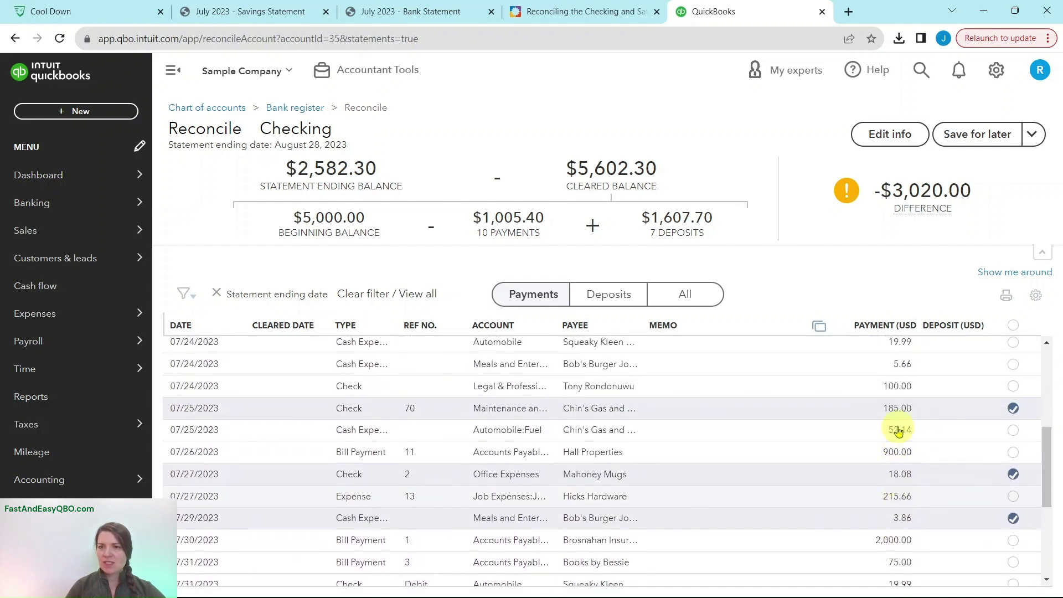
pyautogui.scroll(3, 897, 430)
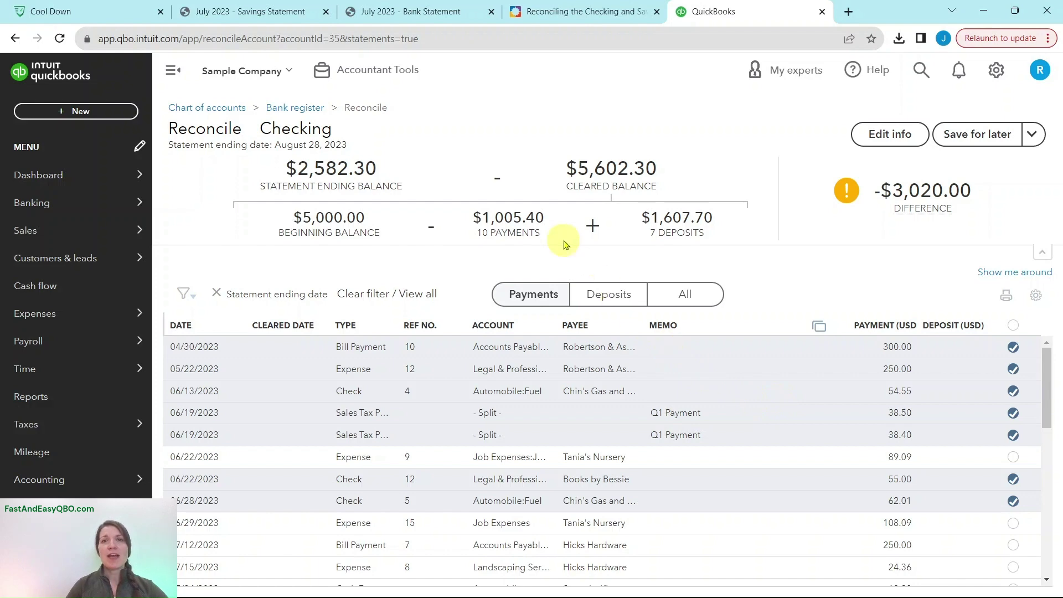
# Look up the Brosnahan bill payment on the statement and mark the matching 2,000.00 payment as cleared in QuickBooks.
pyautogui.click(397, 18)
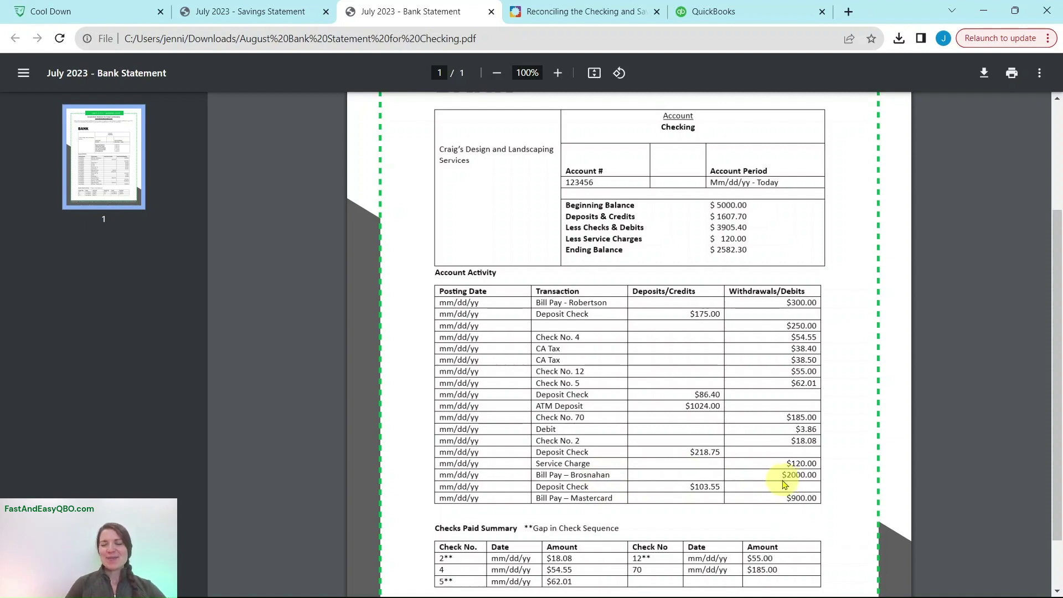
pyautogui.click(714, 11)
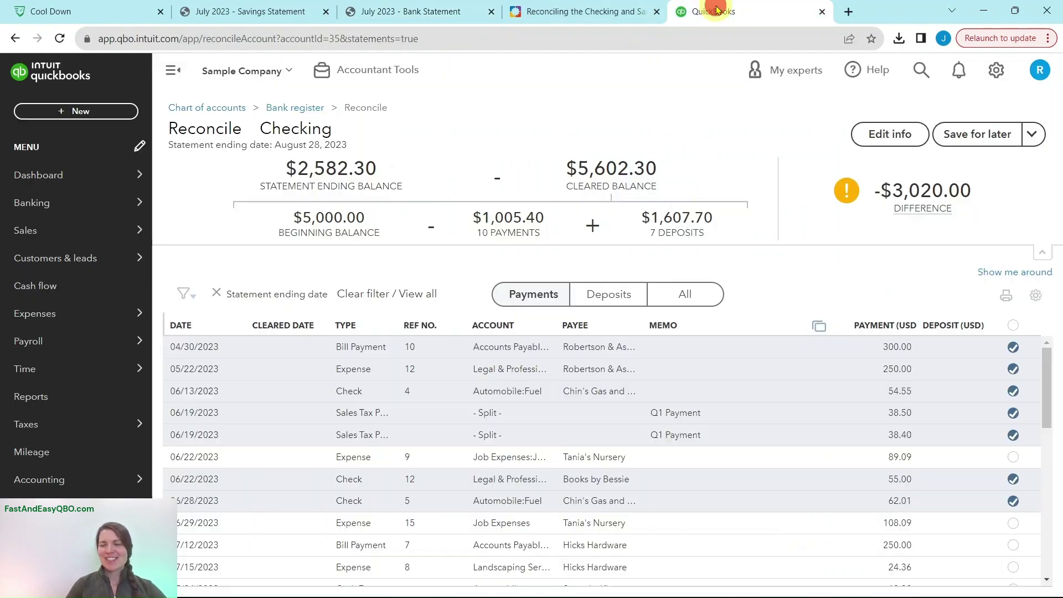
pyautogui.scroll(-4, 949, 439)
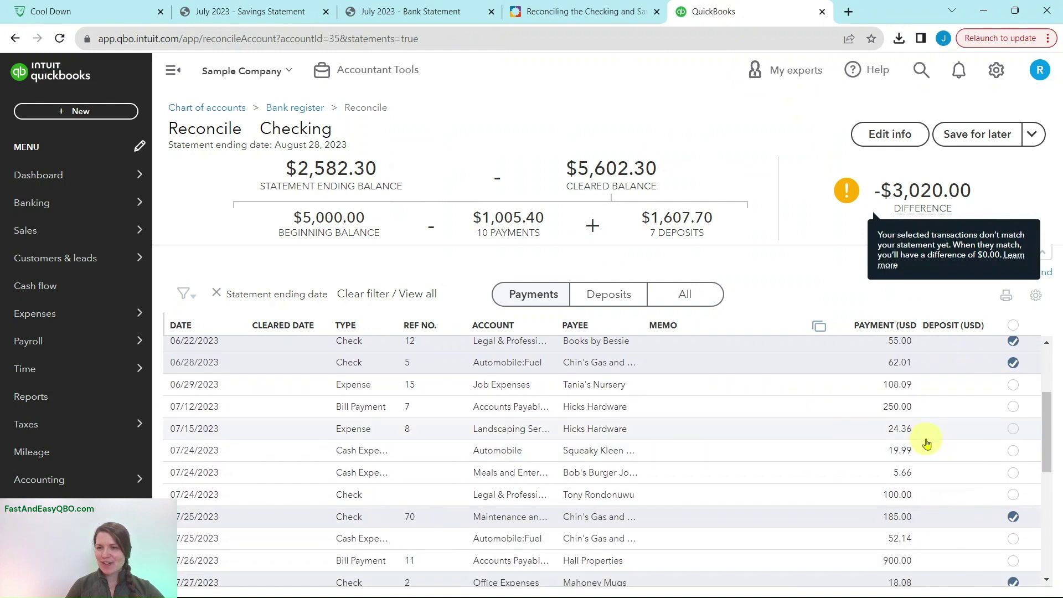
pyautogui.scroll(-3, 913, 453)
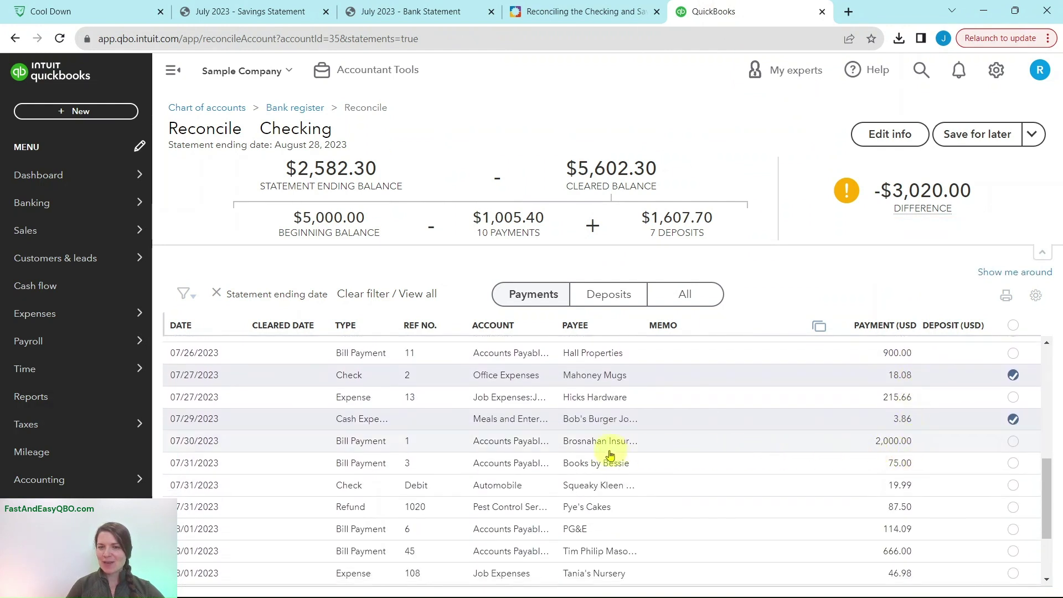
pyautogui.click(1013, 442)
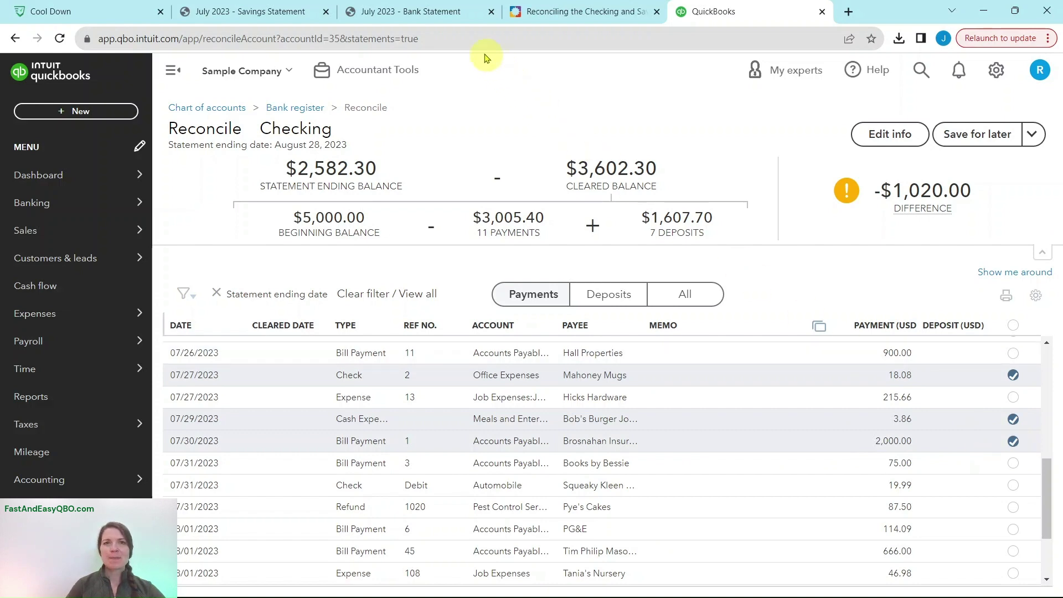
# Check the last withdrawal on the statement and mark the 07/26/2023 Hall Properties payment of 900.00 as cleared in QuickBooks.
pyautogui.click(401, 18)
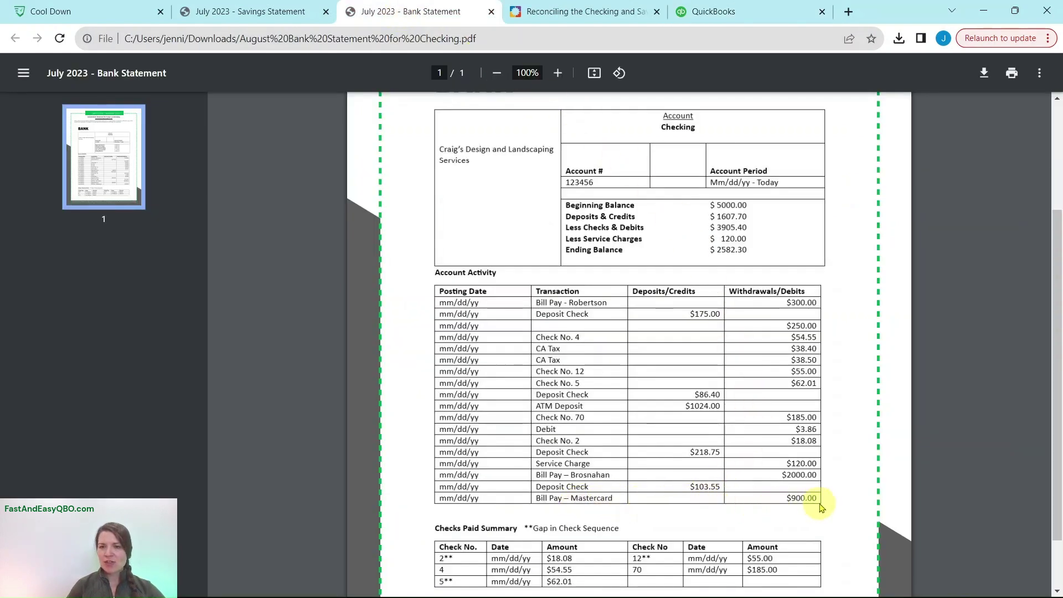
pyautogui.click(758, 18)
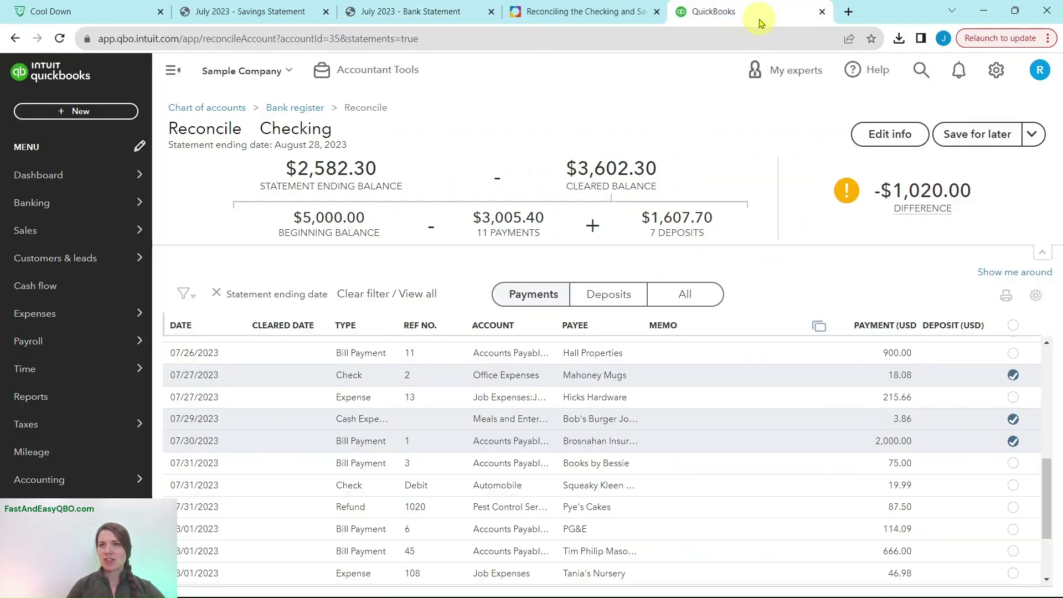
pyautogui.moveTo(898, 184)
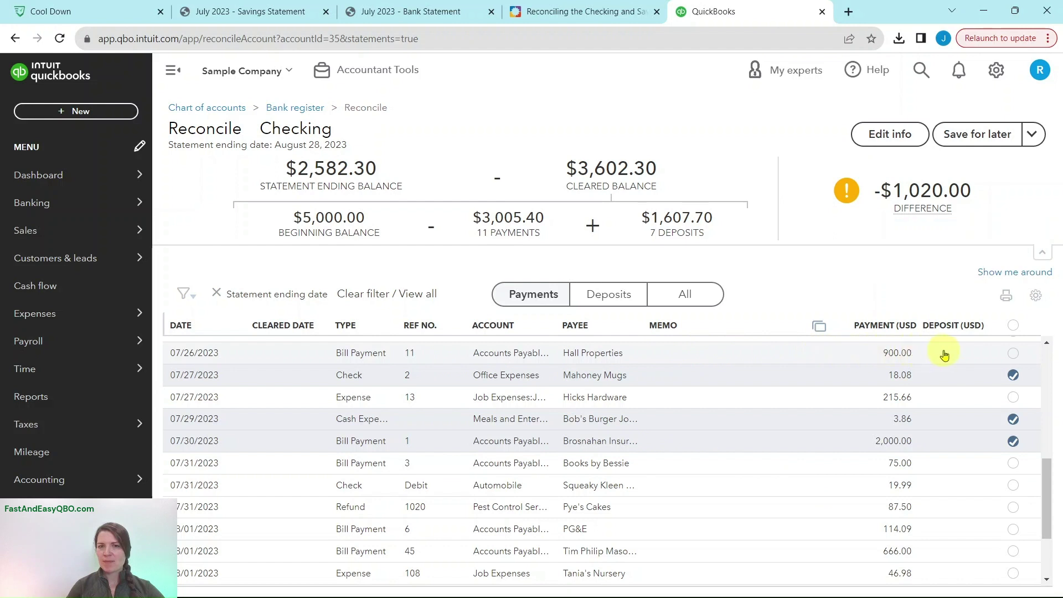
pyautogui.click(1013, 354)
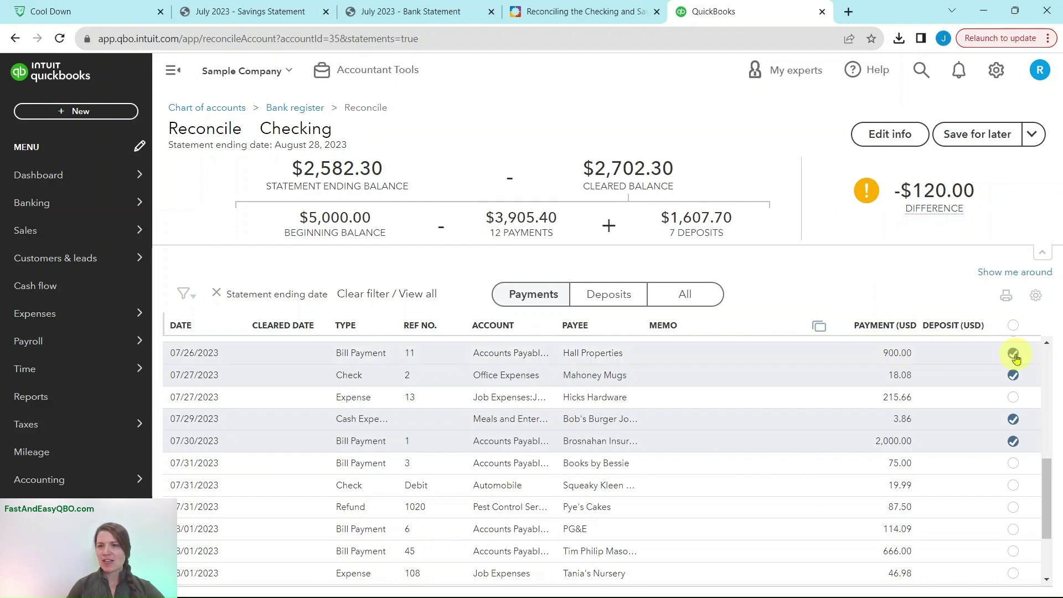
# Review the cleared payments and the remaining difference, and read Steps 7 and 8 of the reconciliation exercise.
pyautogui.scroll(3, 1009, 372)
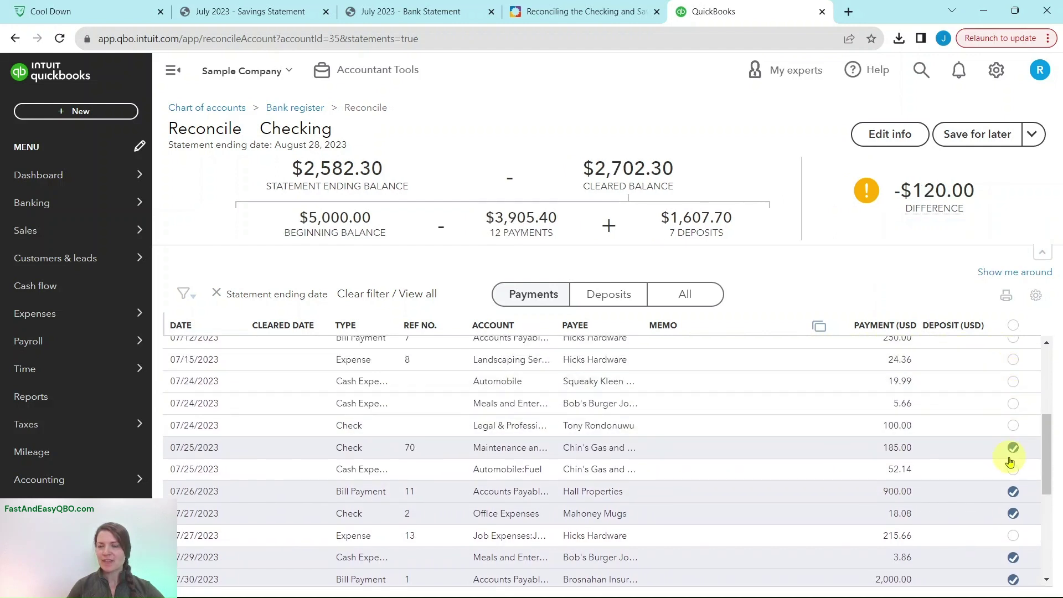
pyautogui.scroll(2, 1007, 461)
pyautogui.scroll(2, 1006, 461)
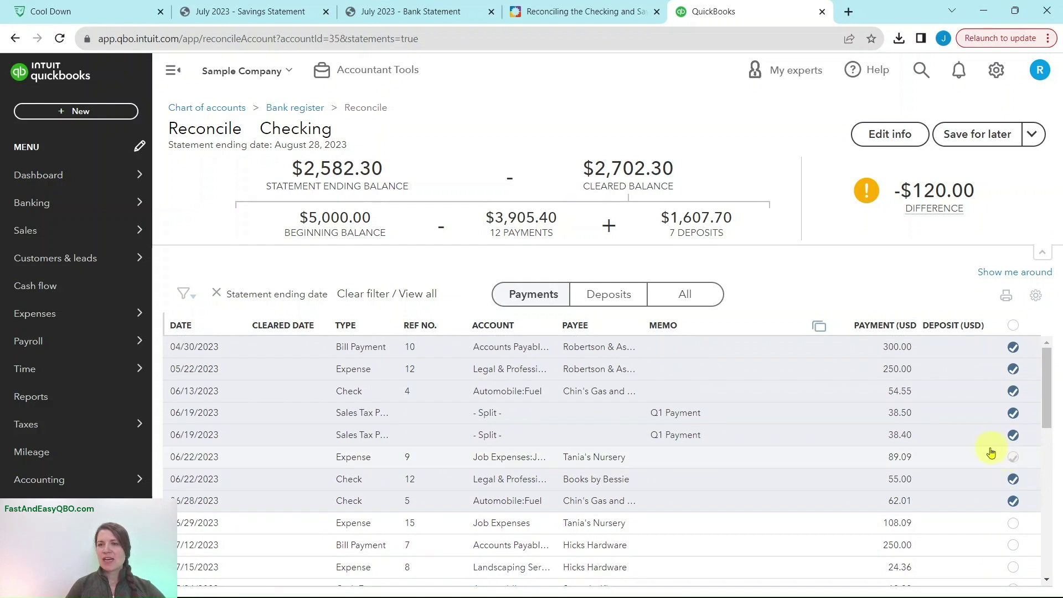
pyautogui.moveTo(937, 190)
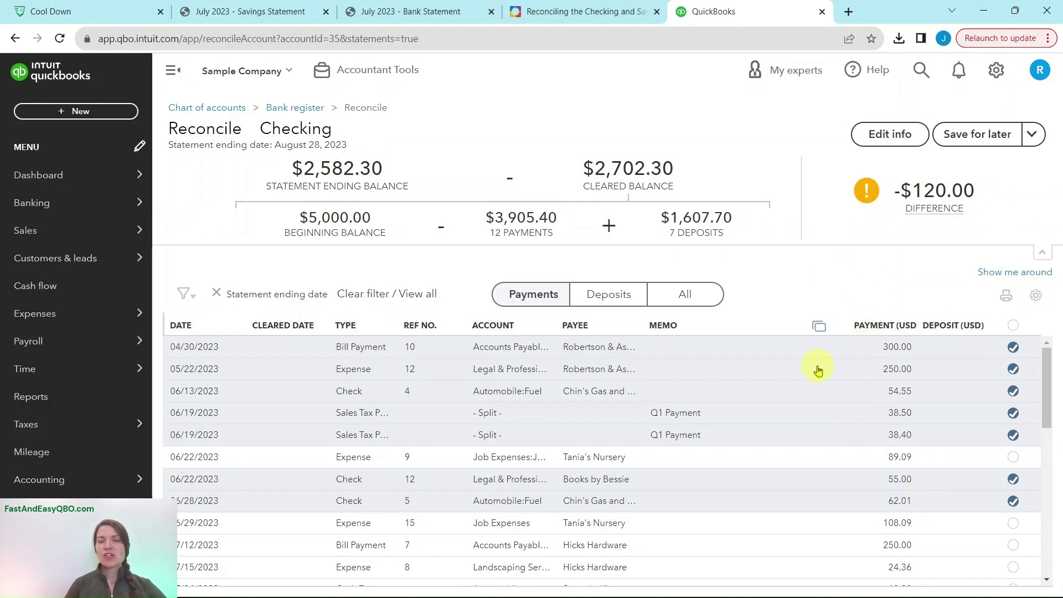
pyautogui.click(592, 15)
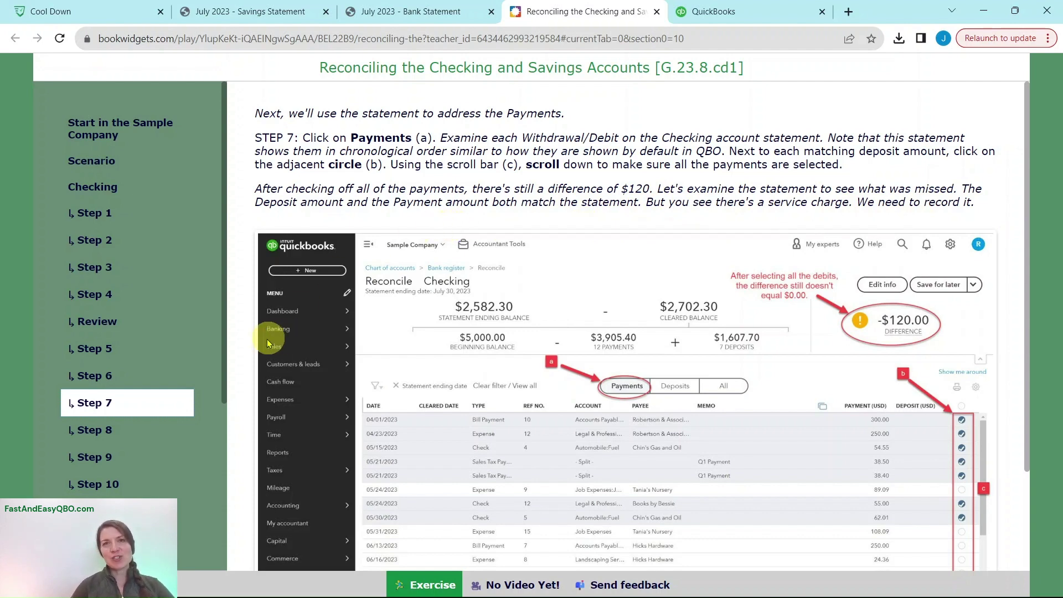
pyautogui.click(95, 437)
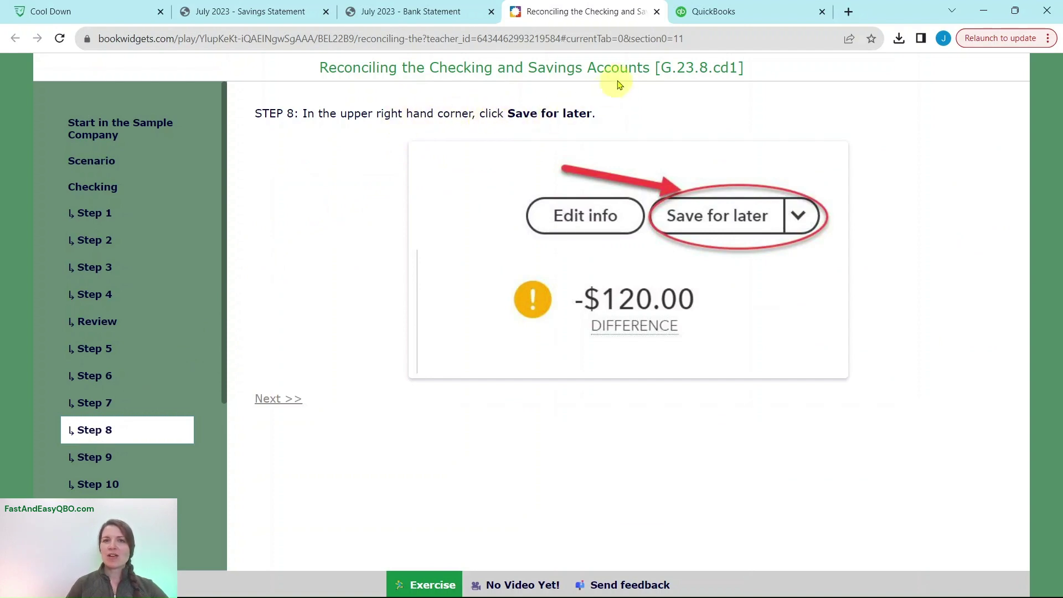
# Review the checking account's payments list in QuickBooks, and save the reconciliation for later.
pyautogui.click(767, 12)
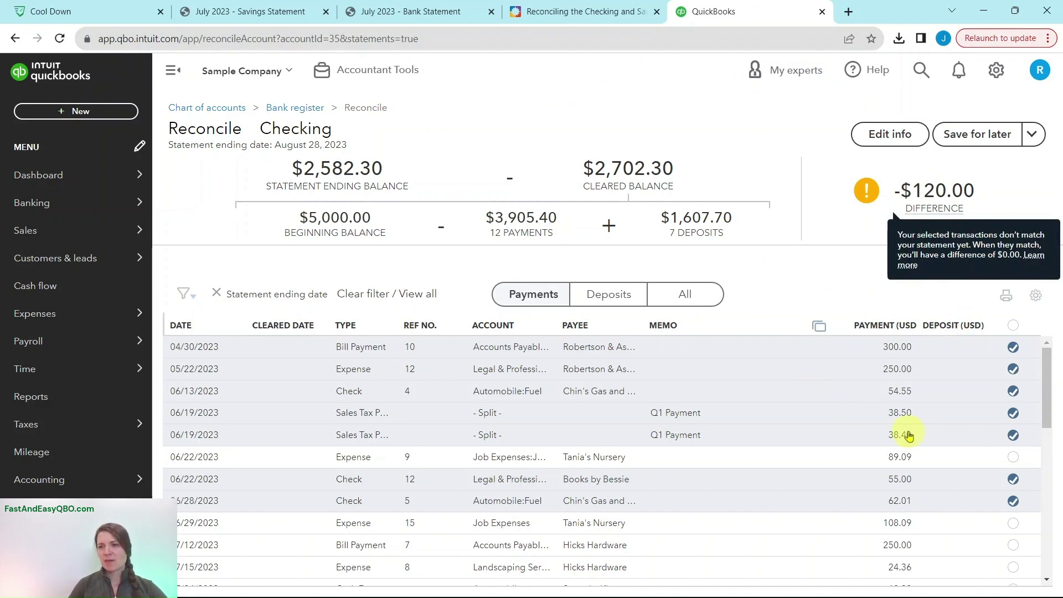
pyautogui.scroll(-8, 724, 422)
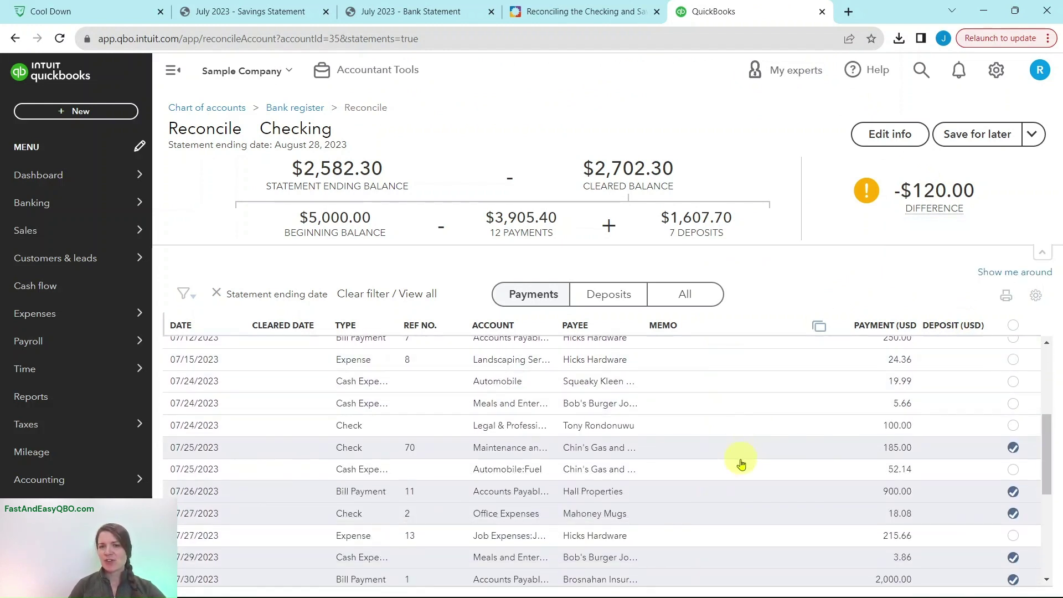
pyautogui.scroll(-3, 782, 526)
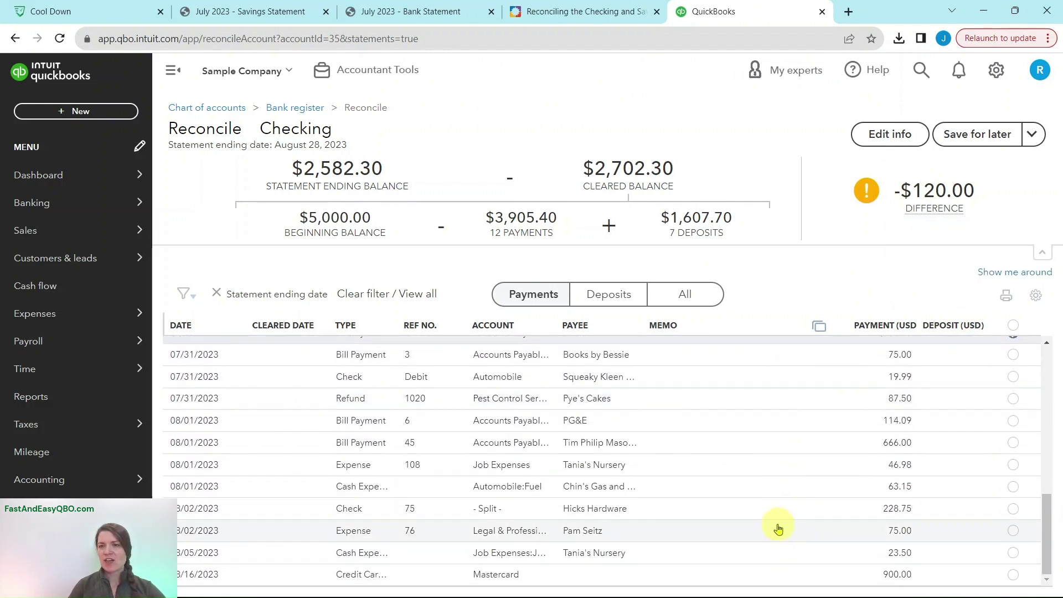
pyautogui.scroll(2, 779, 526)
pyautogui.scroll(4, 774, 523)
pyautogui.scroll(2, 785, 499)
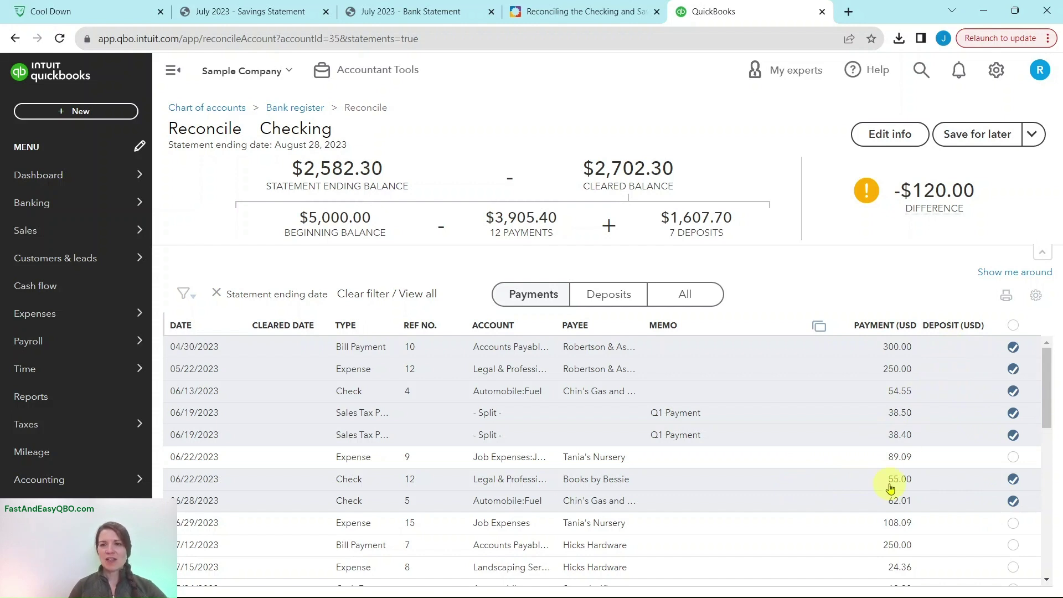
pyautogui.click(978, 134)
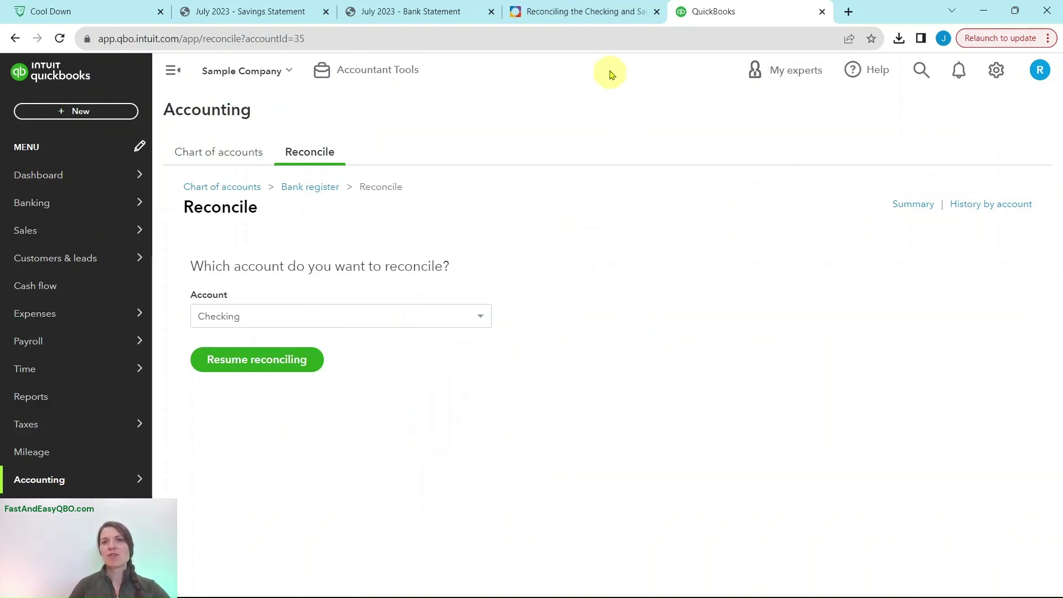
# Read Step 9 of the exercise and start a new expense in QuickBooks.
pyautogui.click(611, 17)
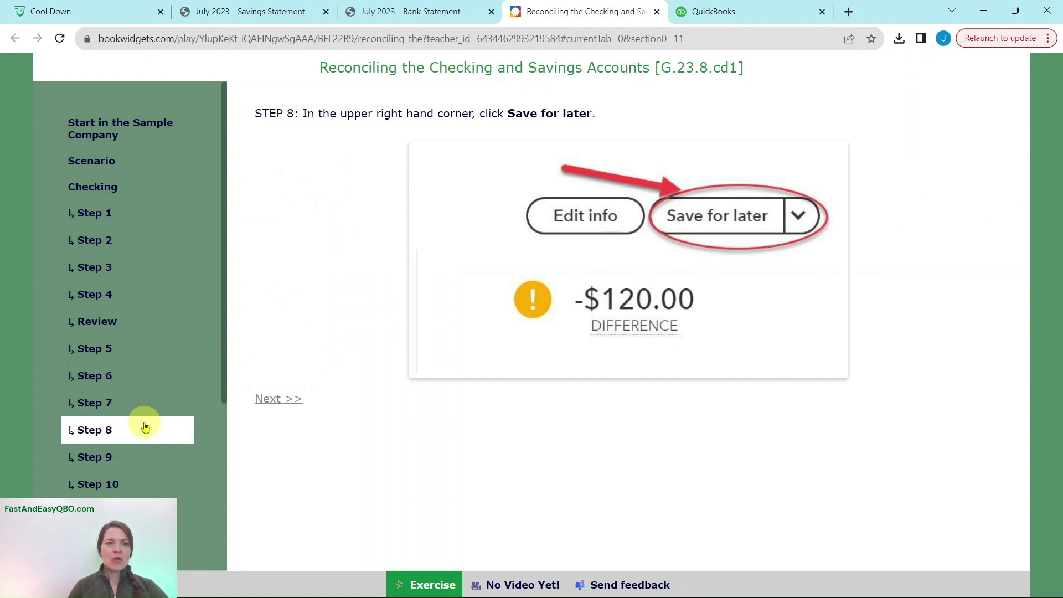
pyautogui.click(108, 462)
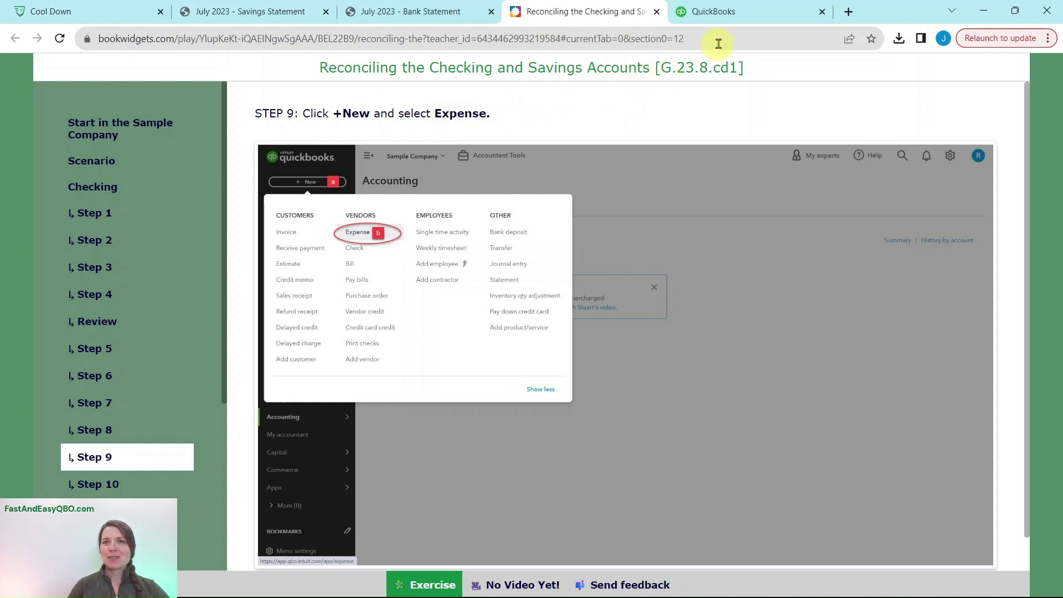
pyautogui.click(752, 11)
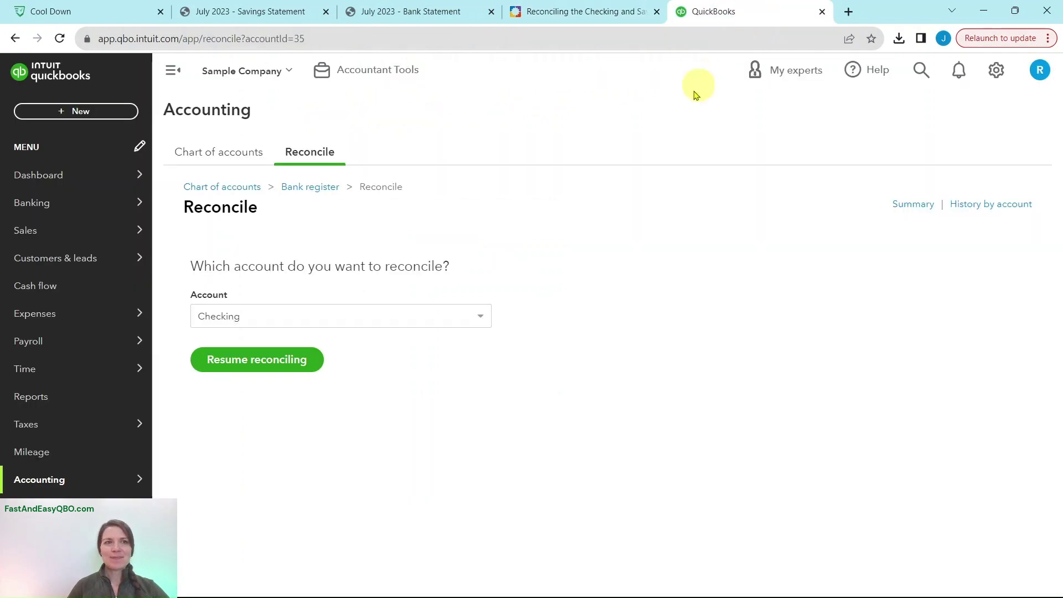
pyautogui.click(70, 115)
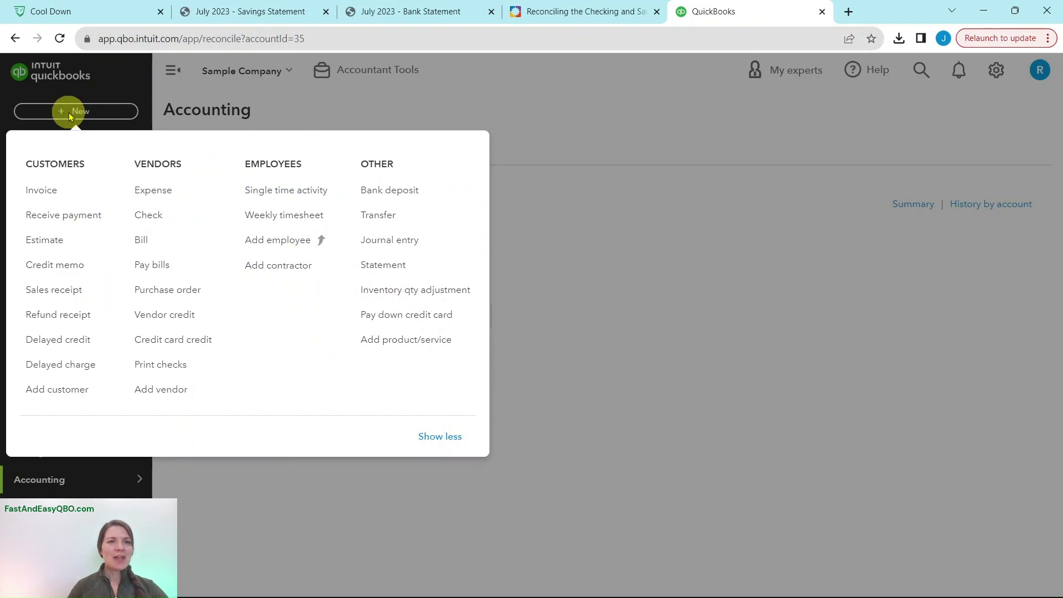
pyautogui.click(156, 193)
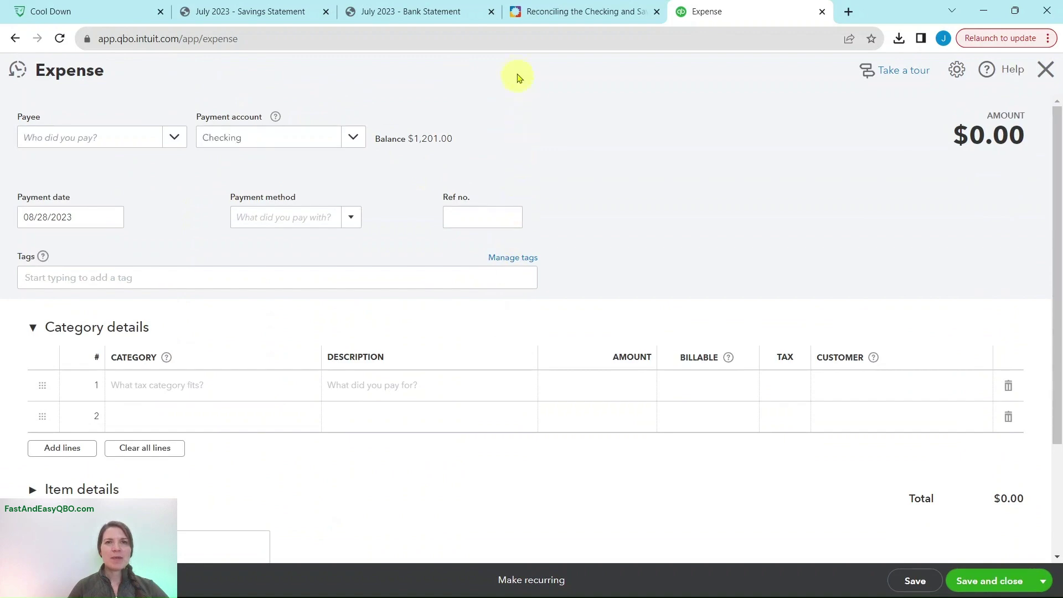
# Read Step 10 of the exercise and compare the blank expense form with the service charge entry on the checking statement.
pyautogui.click(548, 16)
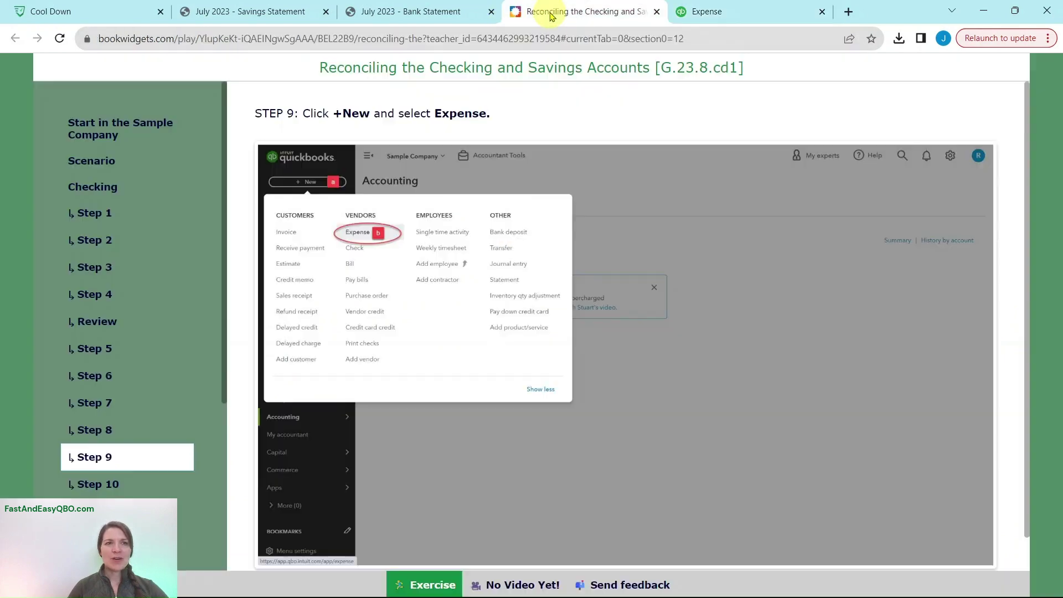
pyautogui.click(111, 481)
pyautogui.scroll(-5, 133, 266)
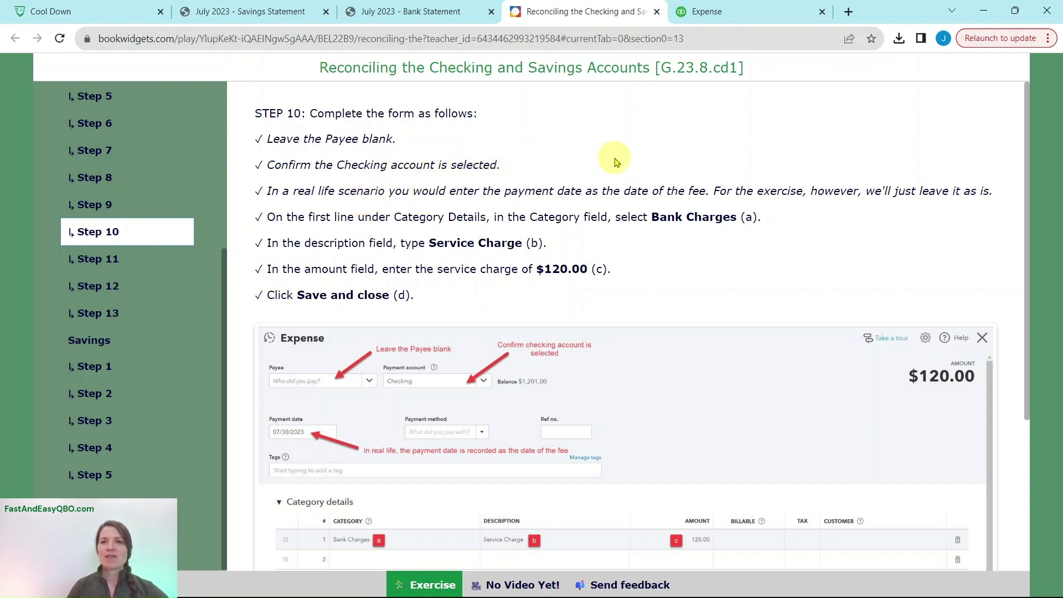
pyautogui.click(739, 14)
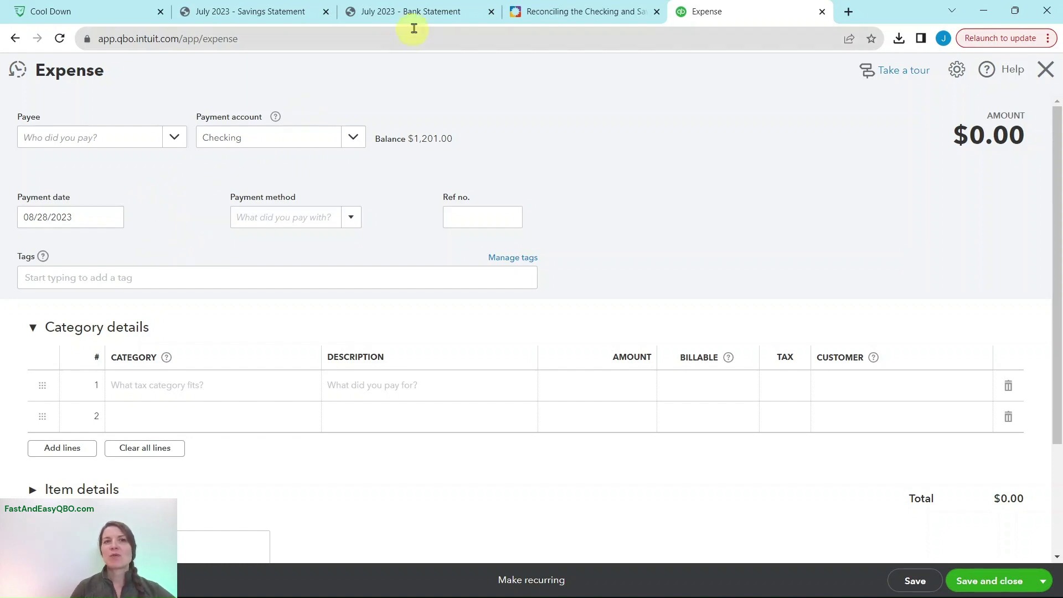
pyautogui.click(432, 13)
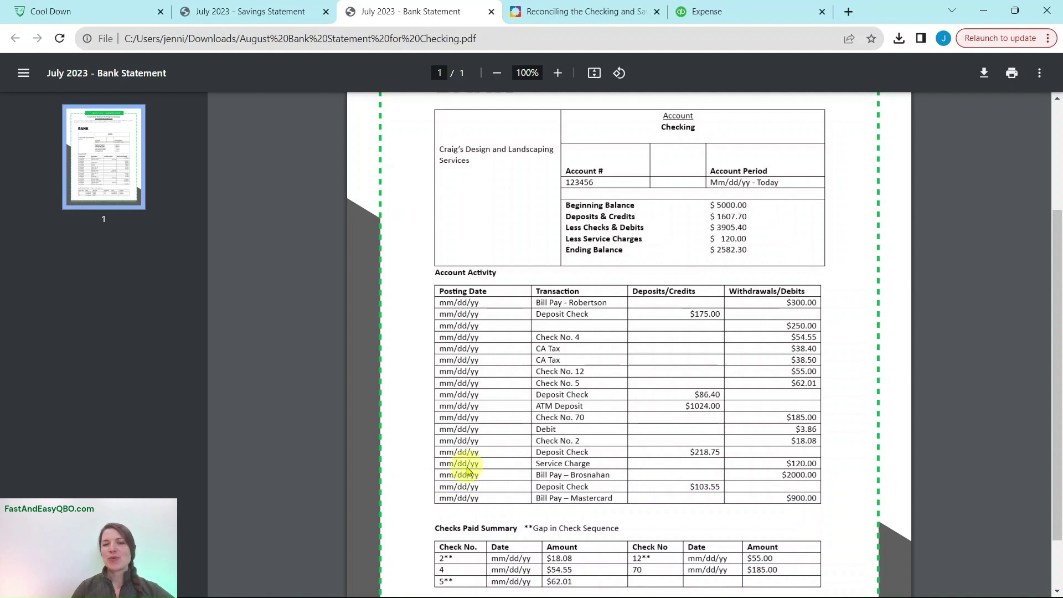
pyautogui.click(701, 11)
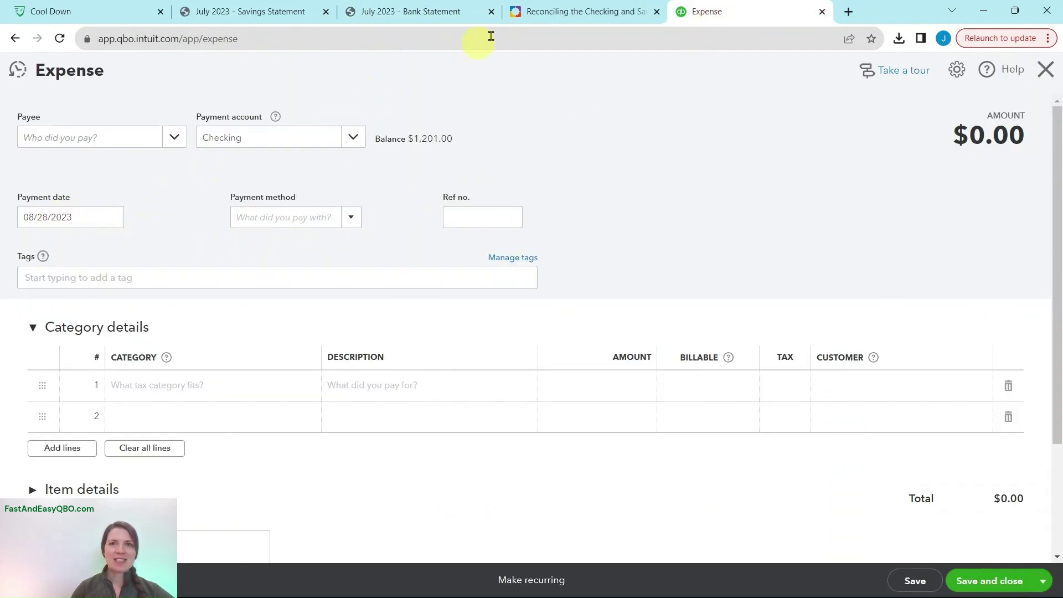
pyautogui.click(555, 11)
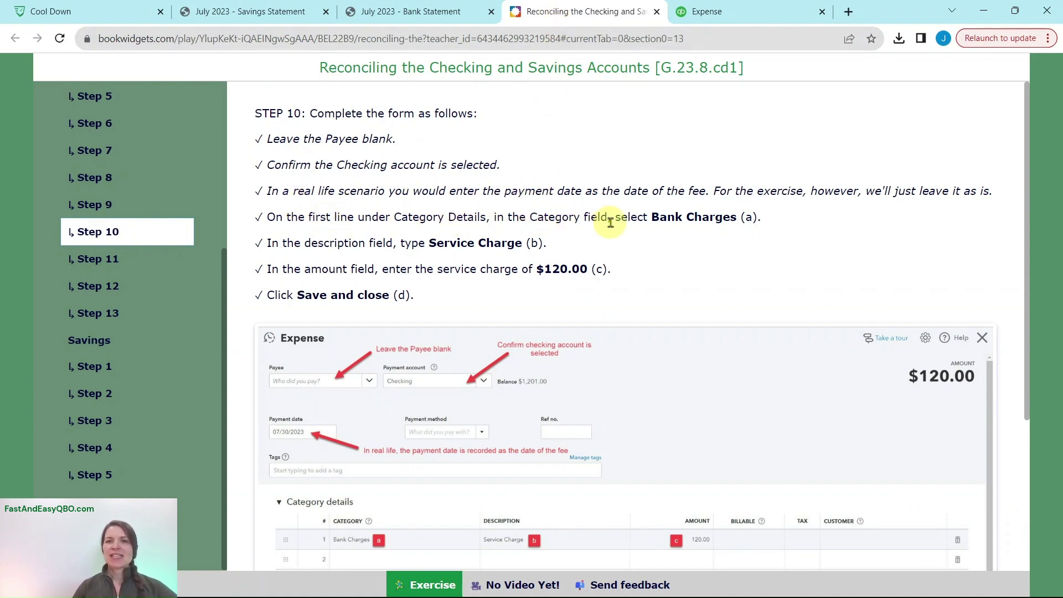
# Assign the Bank Charges category to the first category line of the QuickBooks expense.
pyautogui.click(742, 17)
pyautogui.click(143, 388)
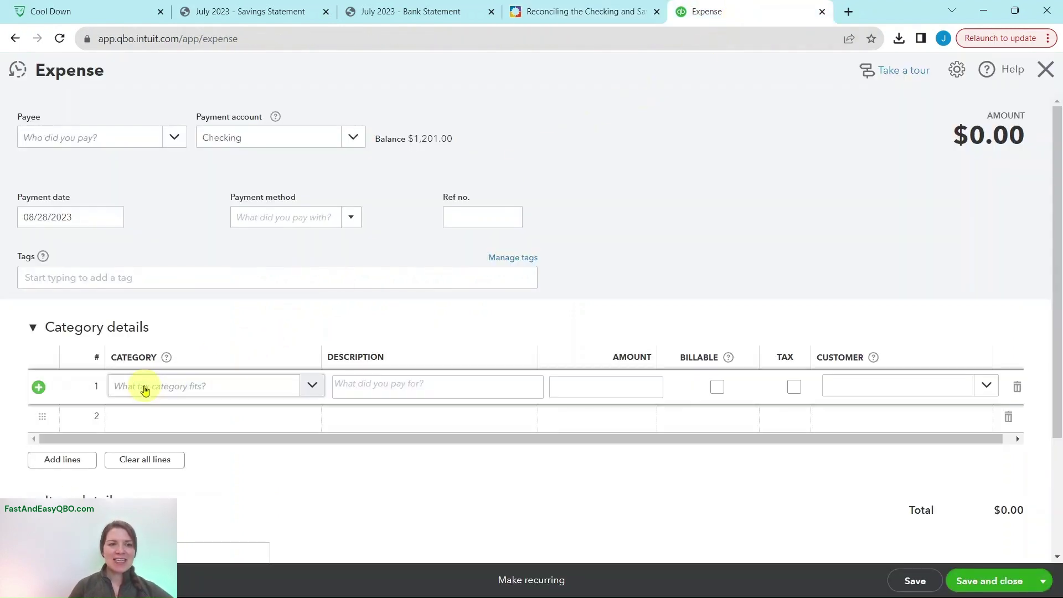
pyautogui.click(160, 389)
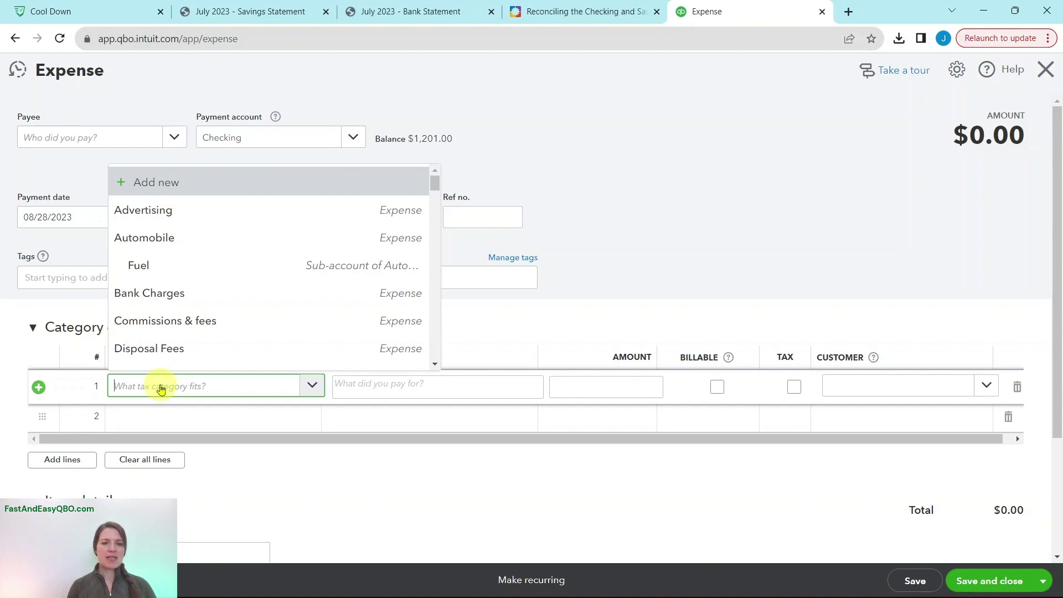
pyautogui.write('bank')
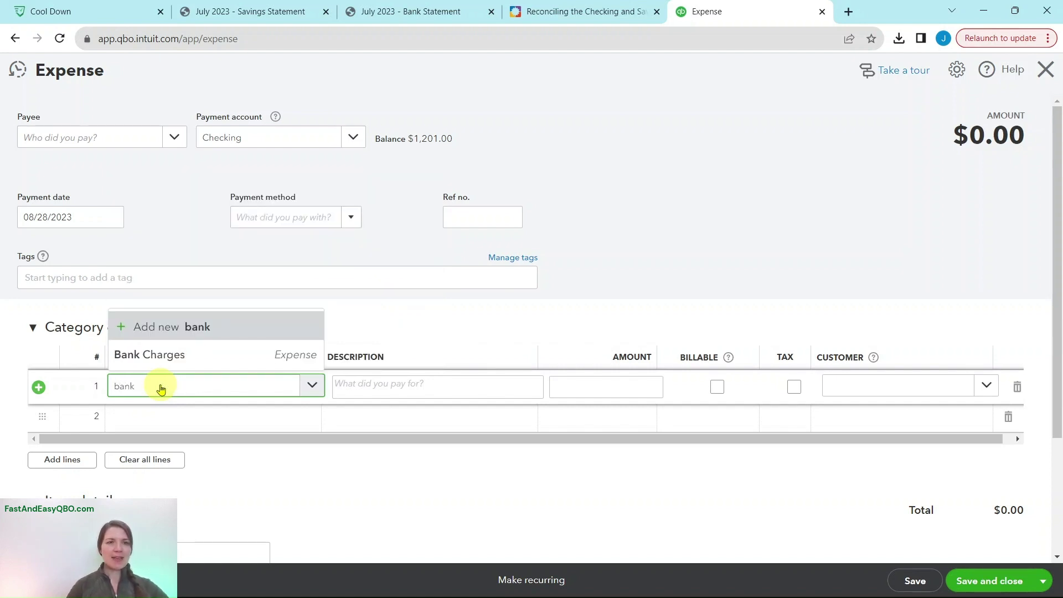
pyautogui.click(167, 355)
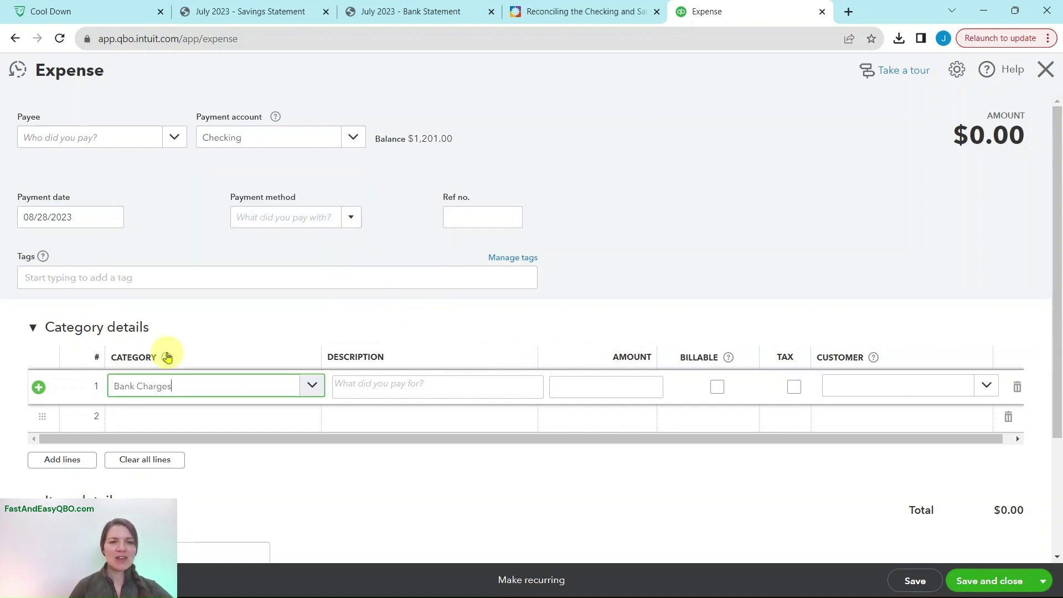
# Check Step 10 again, and give the Bank Charges line the description Service Charge and an amount of 120.00.
pyautogui.click(576, 11)
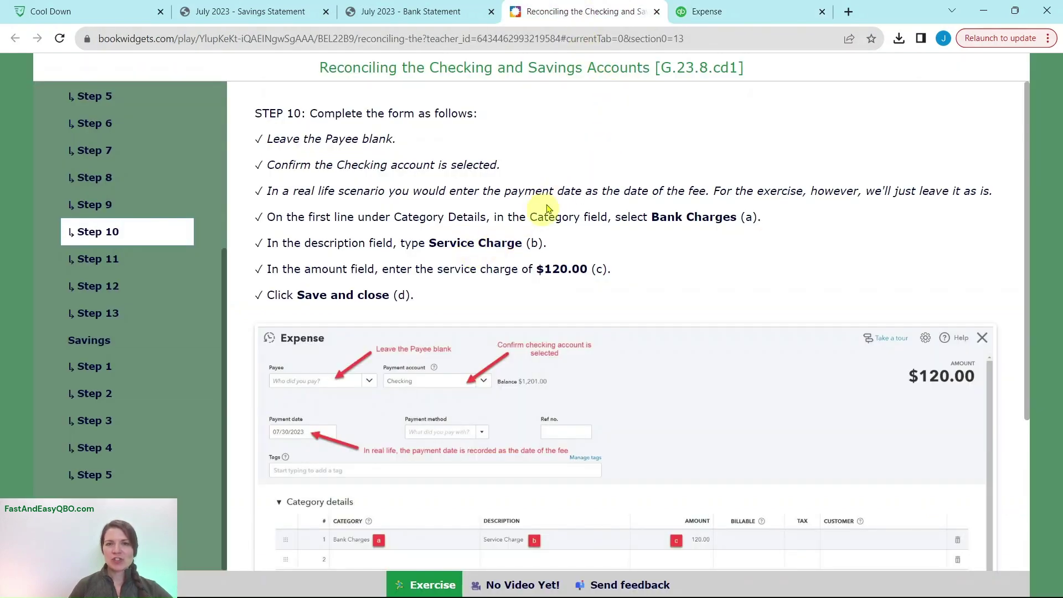
pyautogui.click(731, 12)
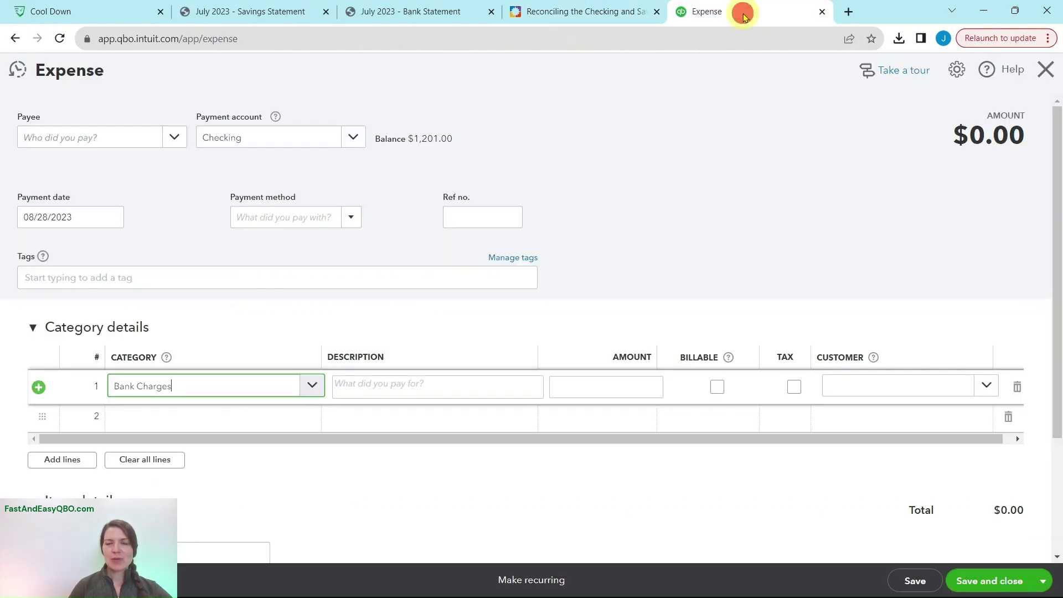
pyautogui.click(419, 387)
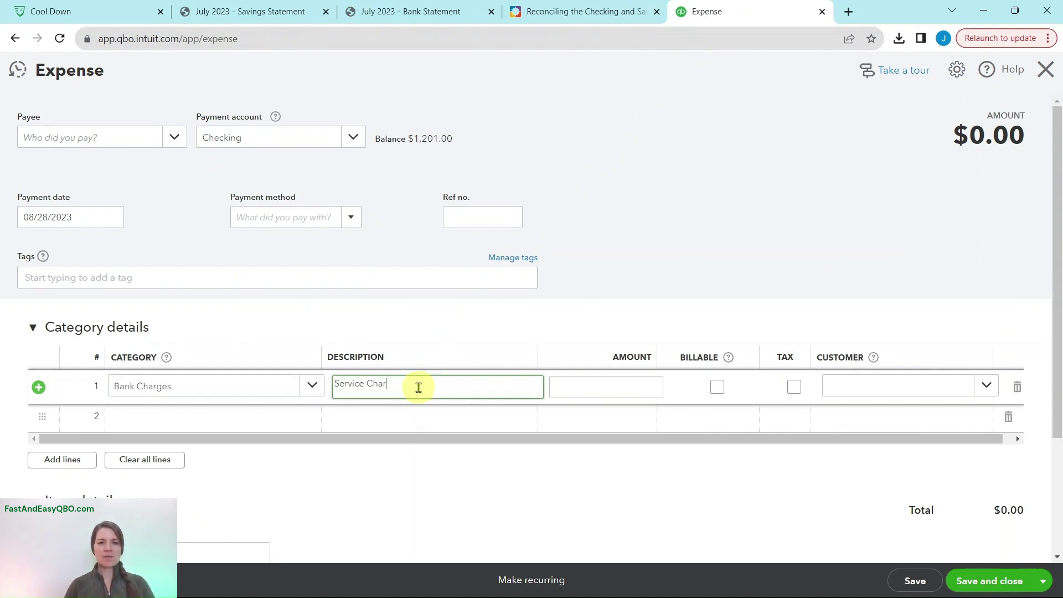
pyautogui.click(642, 386)
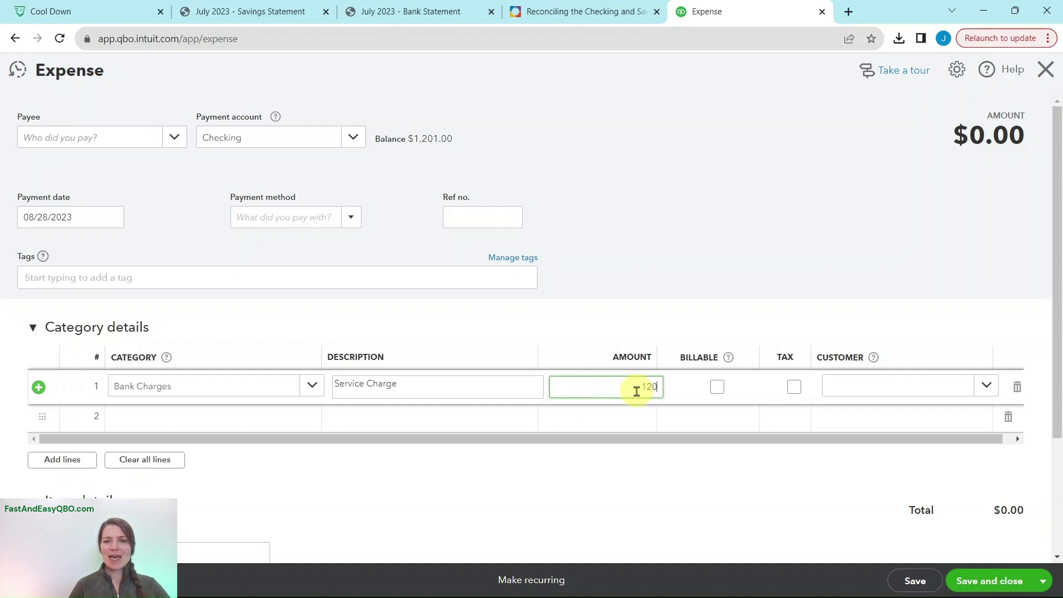
pyautogui.press('Tab')
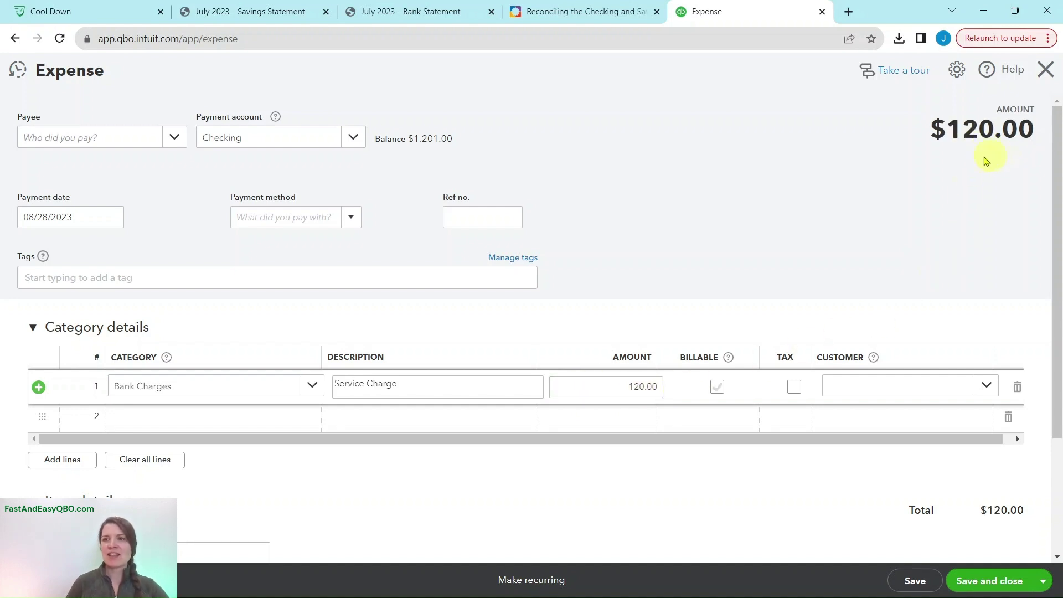
# Check the last instruction of Step 10, and save and close the service charge expense in QuickBooks.
pyautogui.click(592, 20)
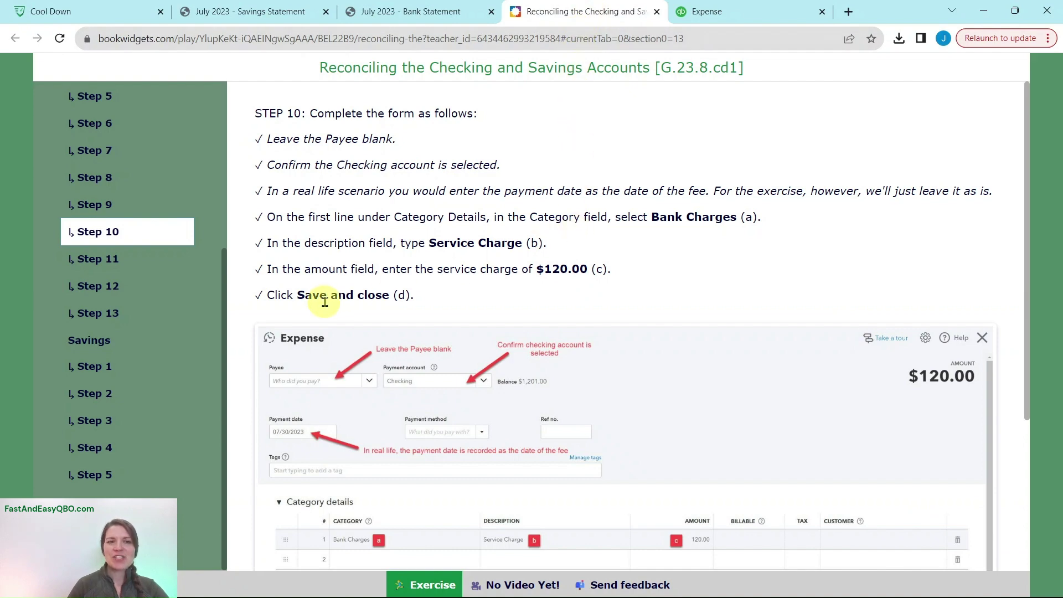
pyautogui.click(714, 12)
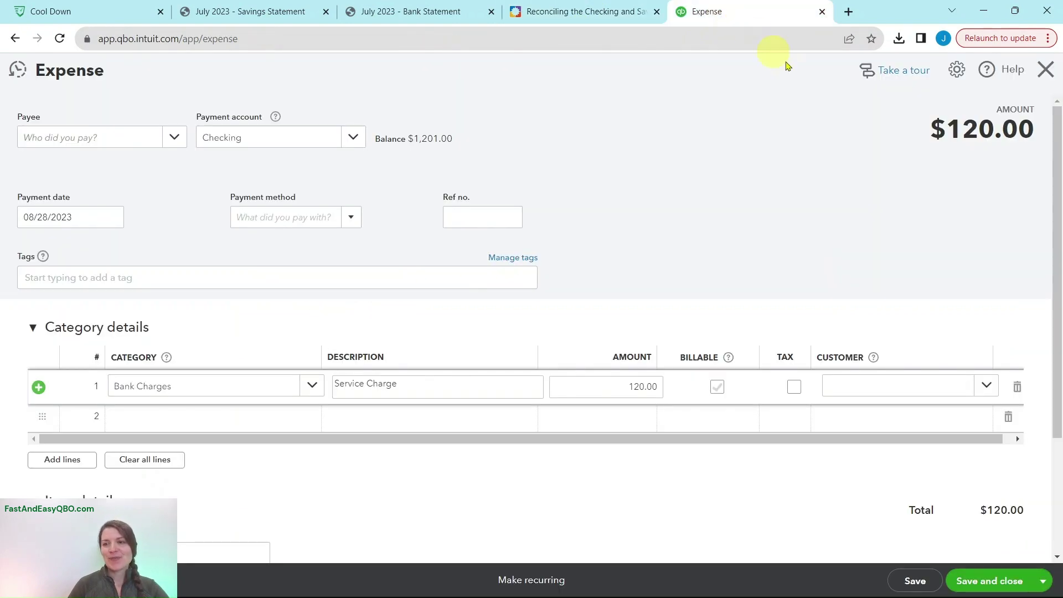
pyautogui.click(1007, 583)
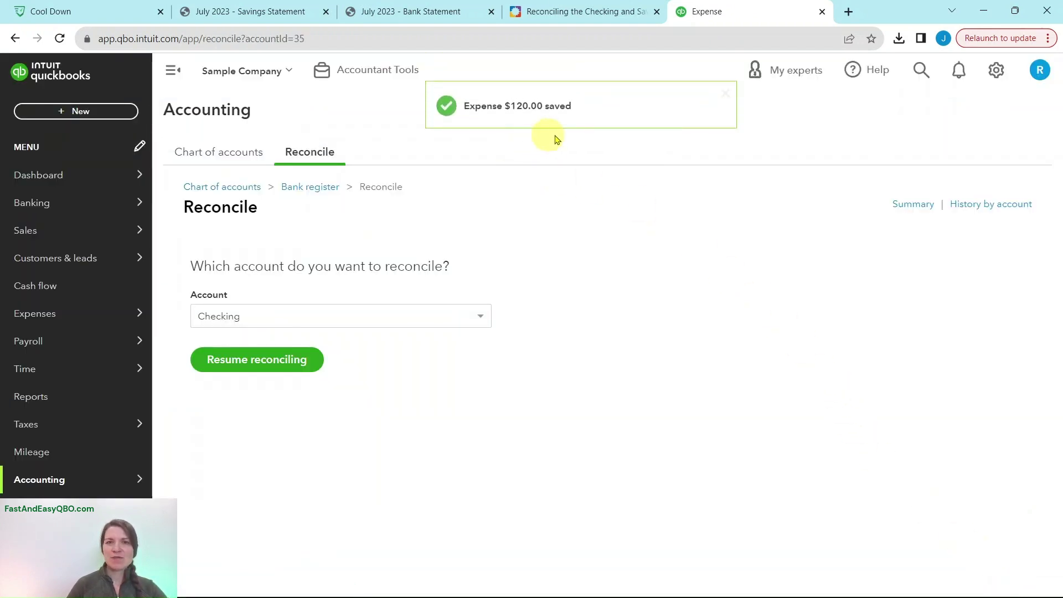
# Read Step 11 of the exercise, resume the checking reconciliation in QuickBooks and dismiss the tip about more review space.
pyautogui.click(574, 11)
pyautogui.click(98, 260)
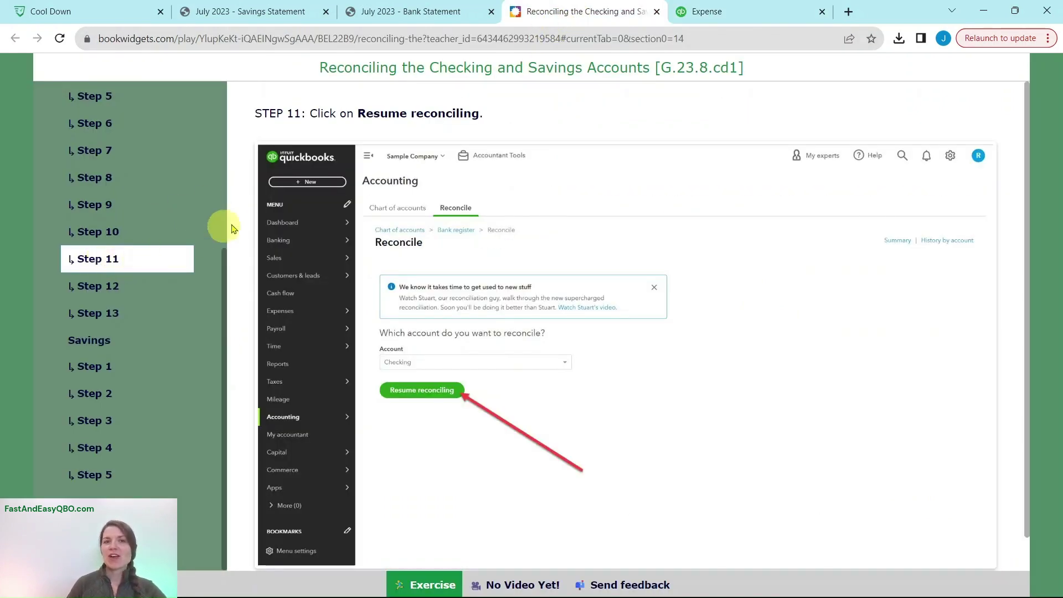
pyautogui.click(751, 20)
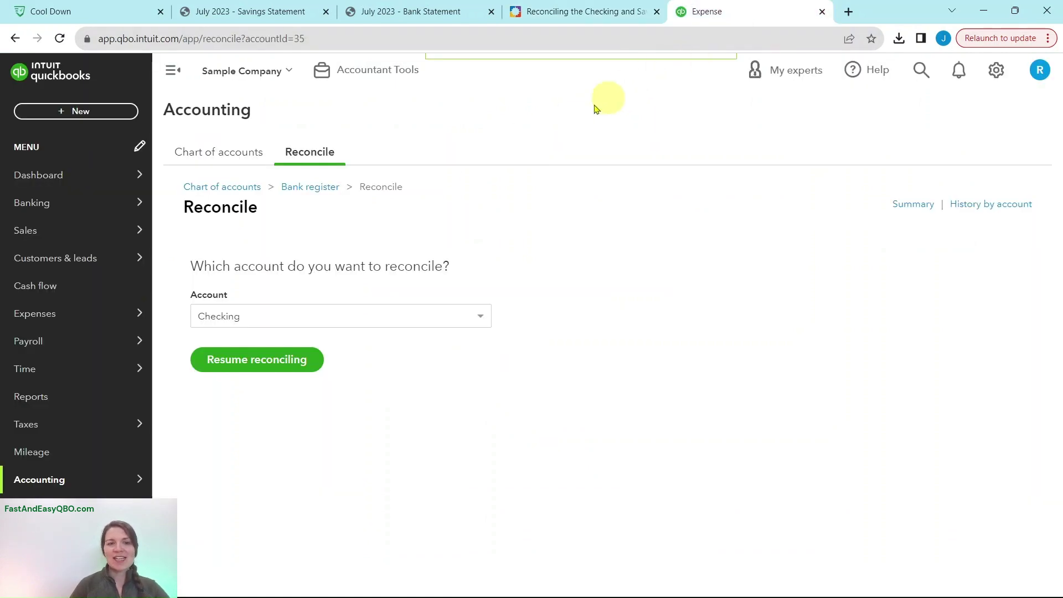
pyautogui.click(248, 363)
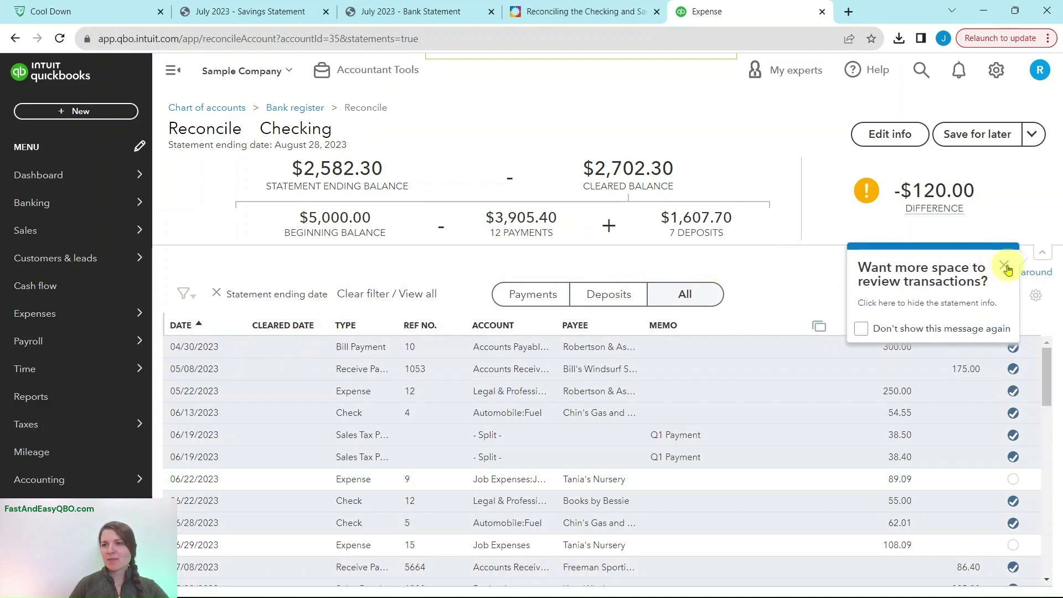
pyautogui.click(1003, 270)
pyautogui.click(996, 310)
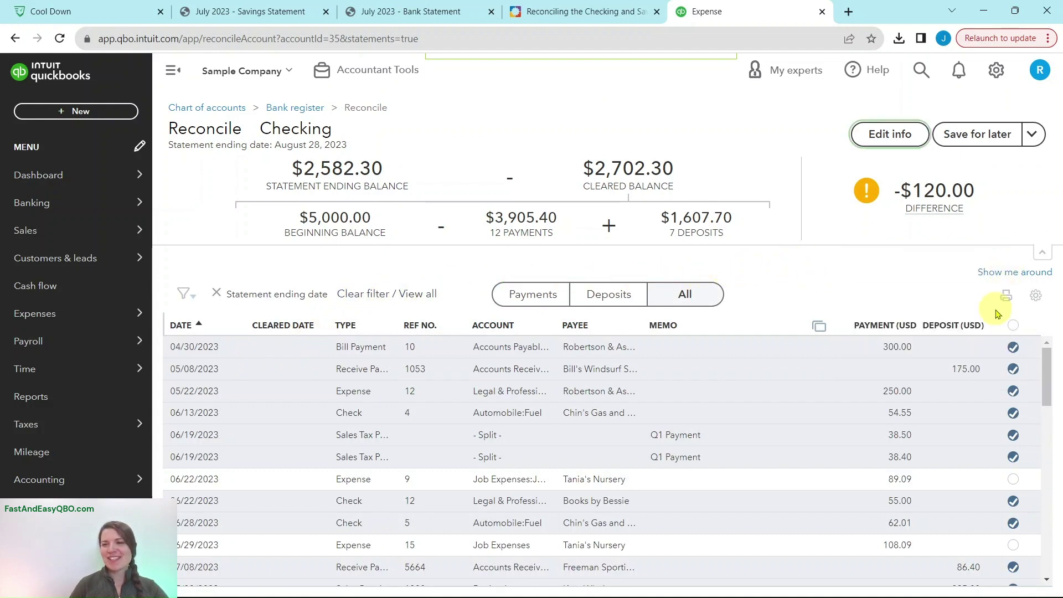
# Read Step 12 of the exercise on sorting and clearing the bank charge, and return to the checking reconciliation in QuickBooks.
pyautogui.click(588, 16)
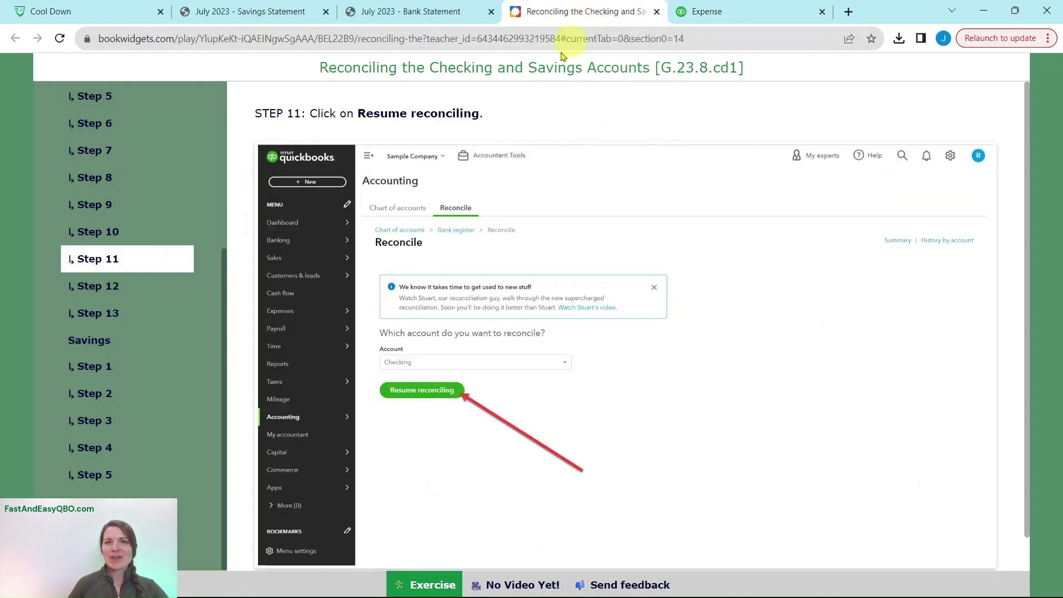
pyautogui.click(107, 291)
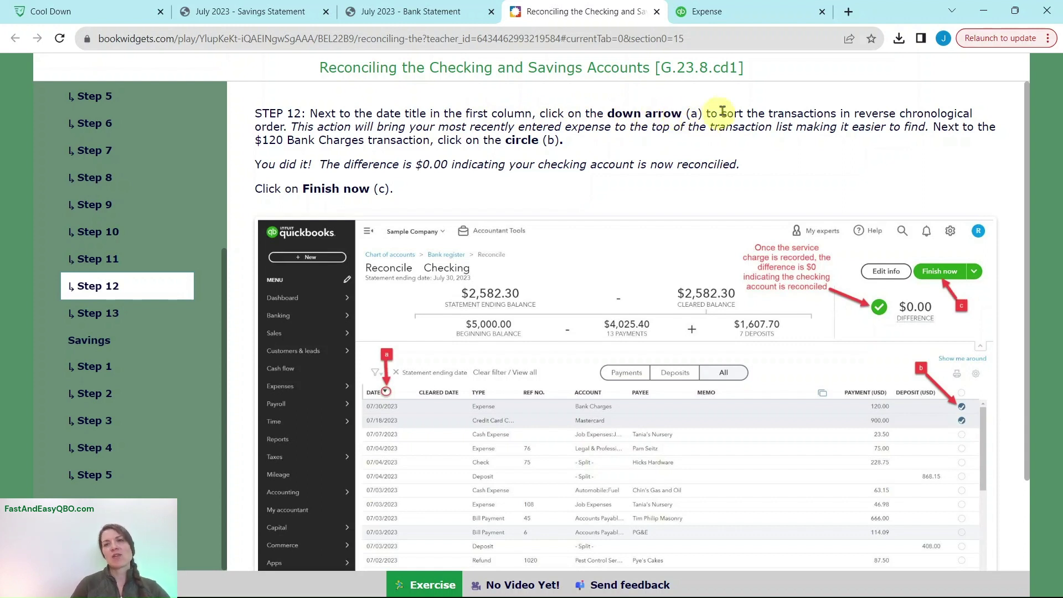
pyautogui.click(743, 13)
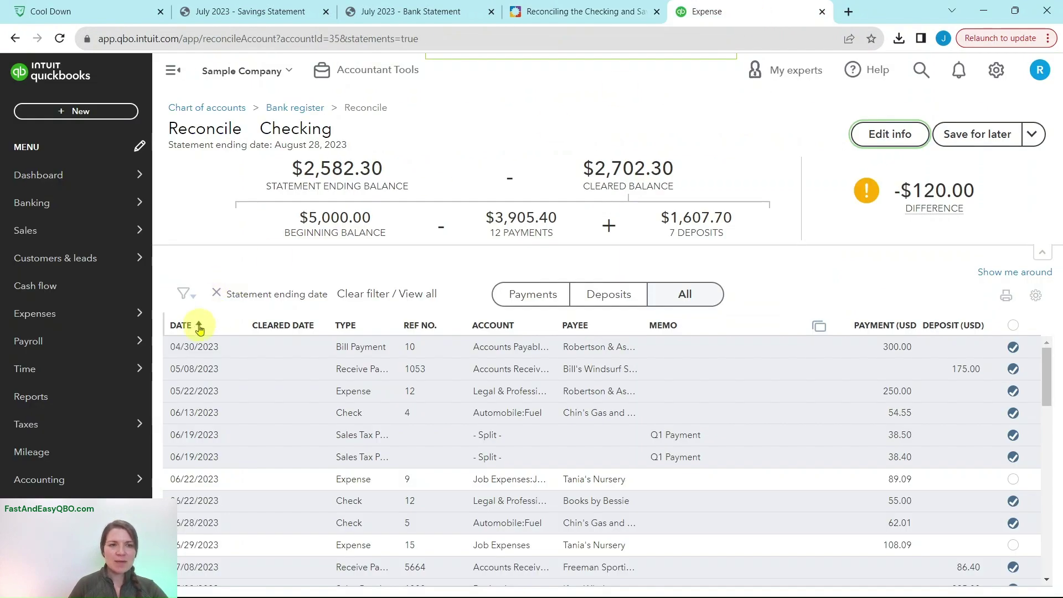
# Sort the checking transactions by date with the newest first, mark the 120.00 Bank Charges expense as cleared, and check the difference.
pyautogui.click(199, 327)
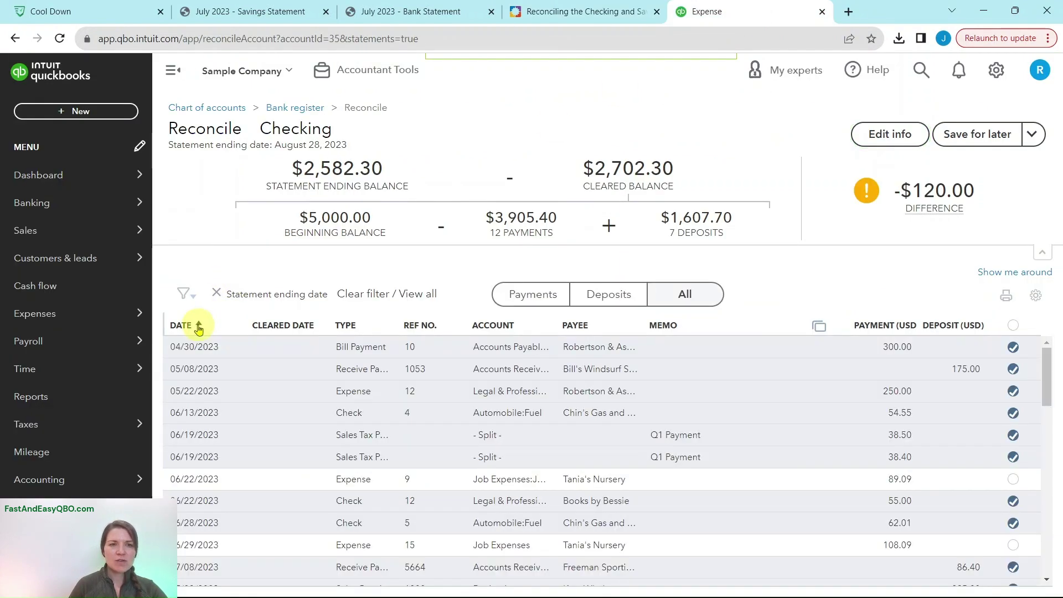
pyautogui.click(200, 325)
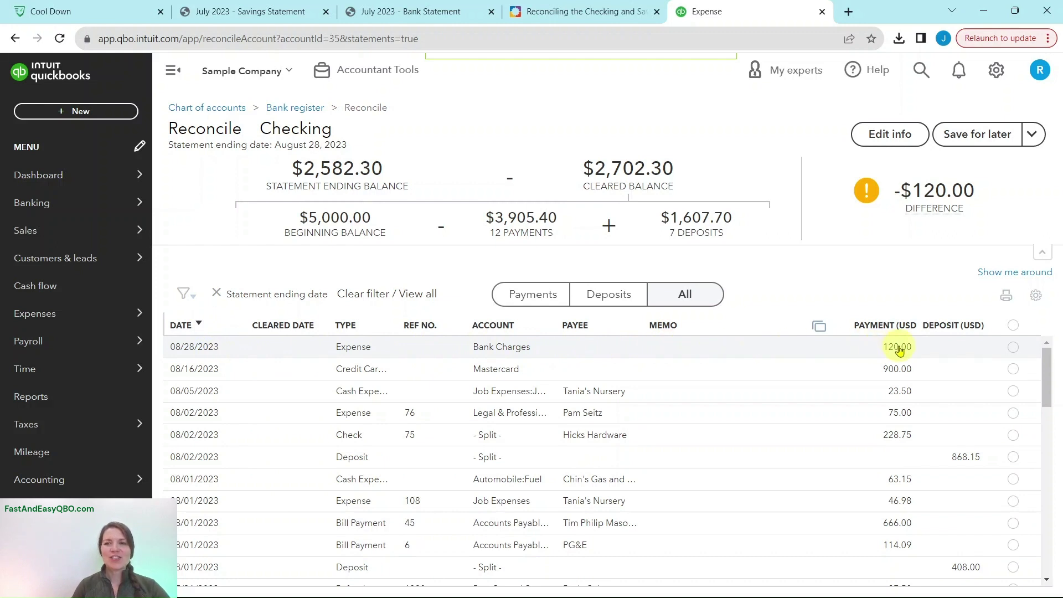
pyautogui.click(1013, 348)
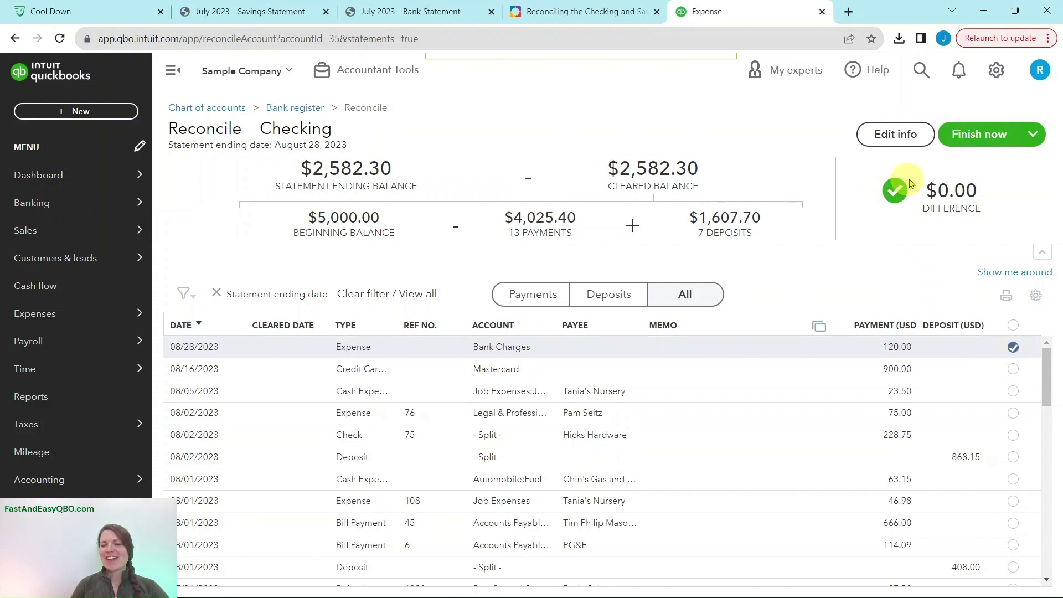
pyautogui.moveTo(895, 189)
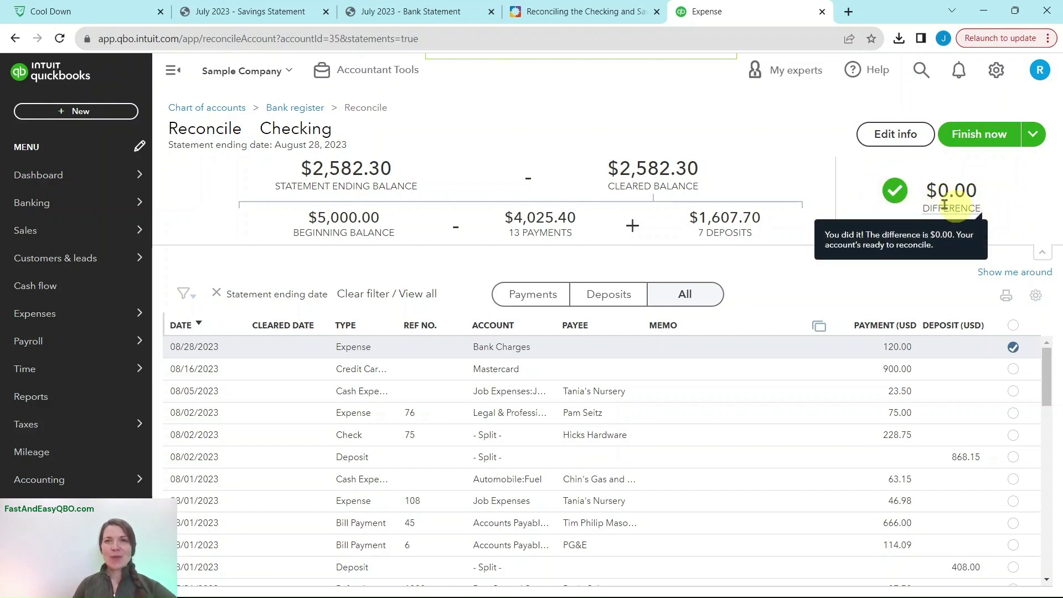
# Check the last instruction of Step 12, and finish and close the checking reconciliation in QuickBooks.
pyautogui.click(567, 14)
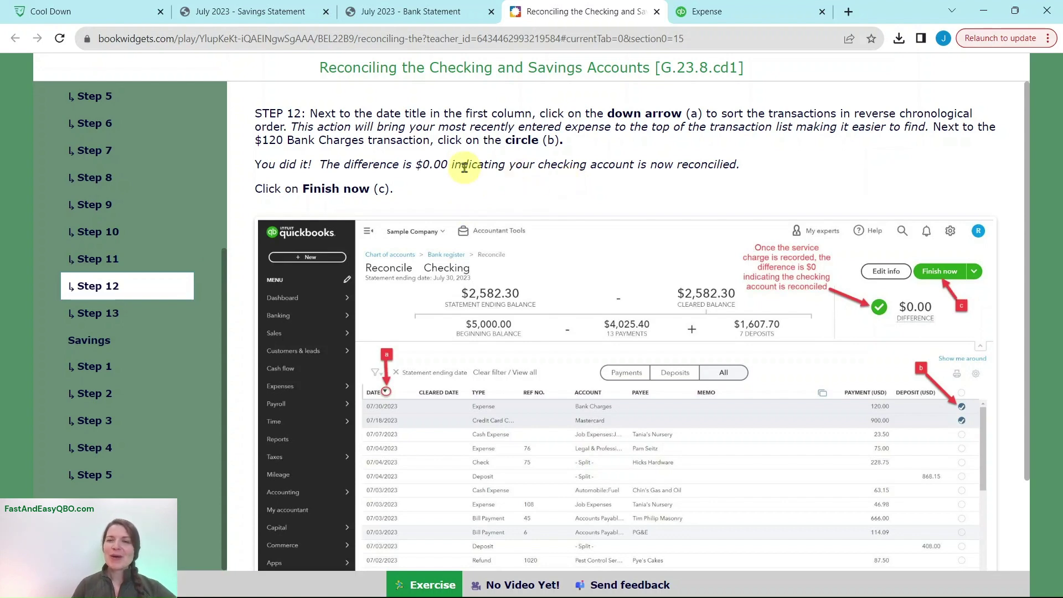
pyautogui.click(752, 13)
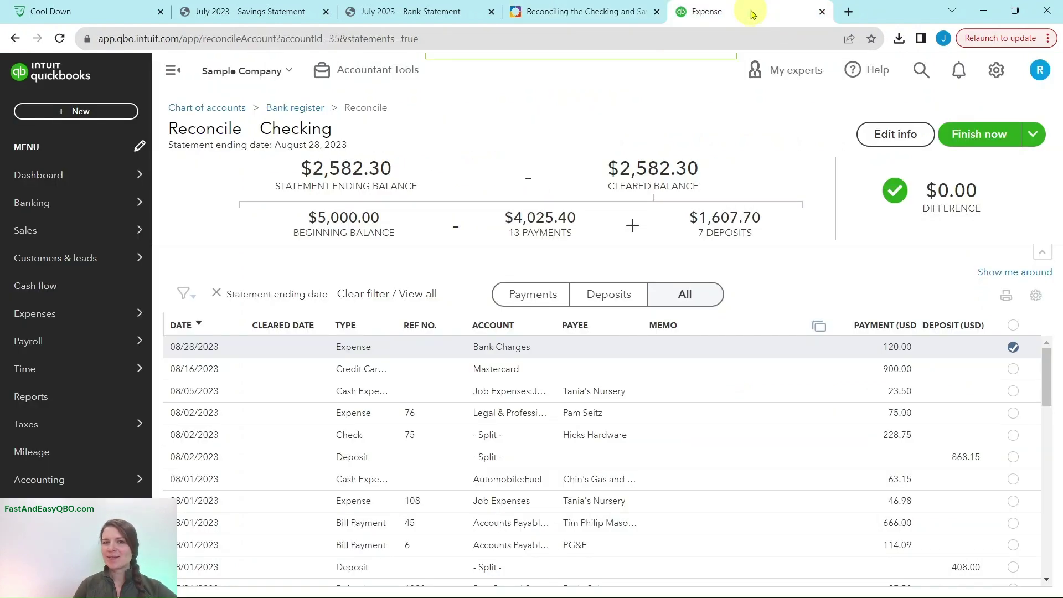
pyautogui.click(989, 135)
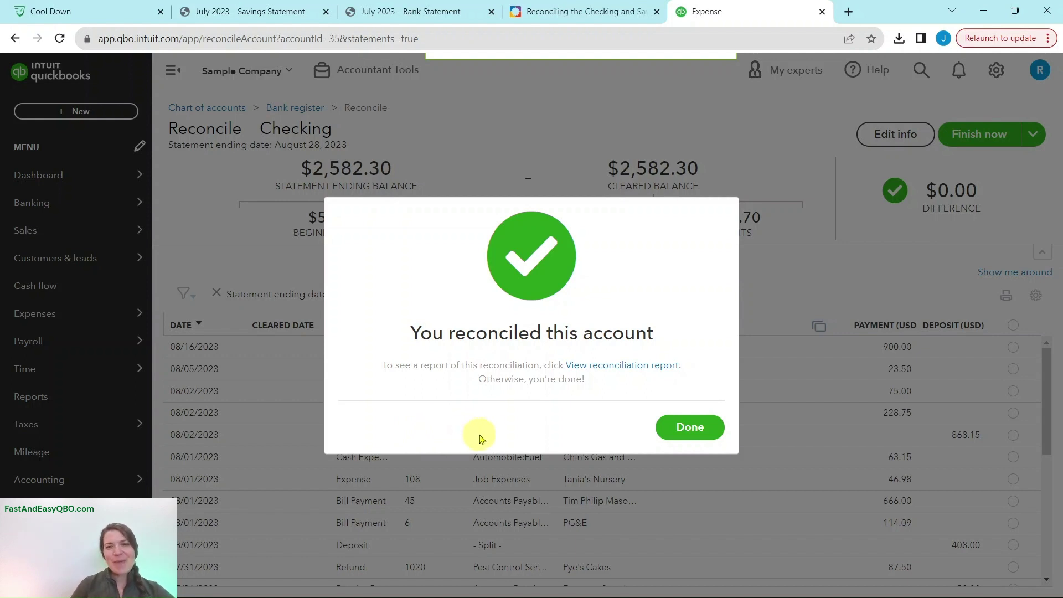
pyautogui.click(696, 429)
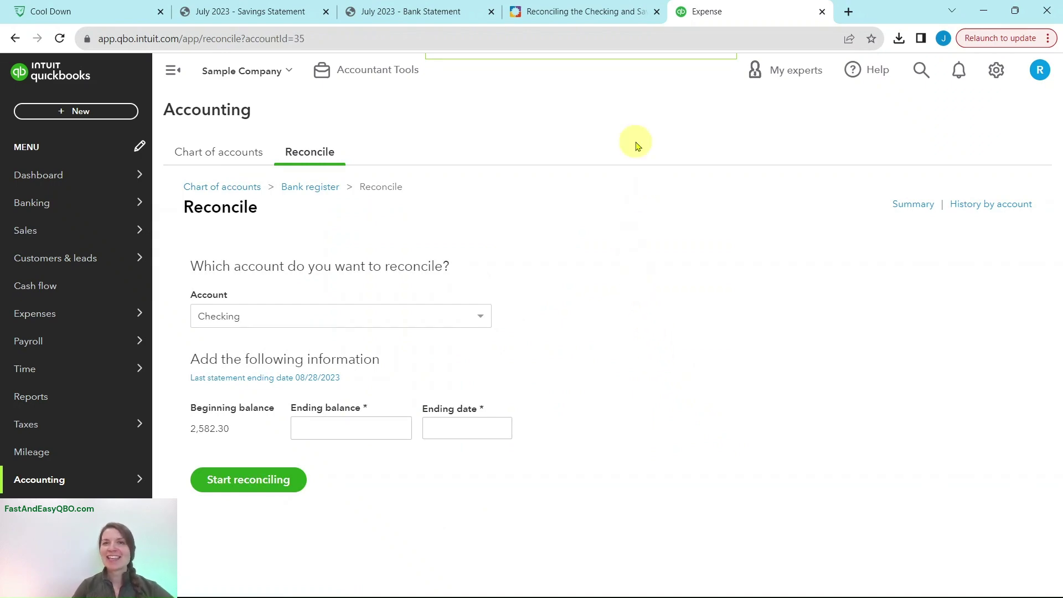
# Read Step 13 of the exercise and the introduction to its Savings section.
pyautogui.click(576, 13)
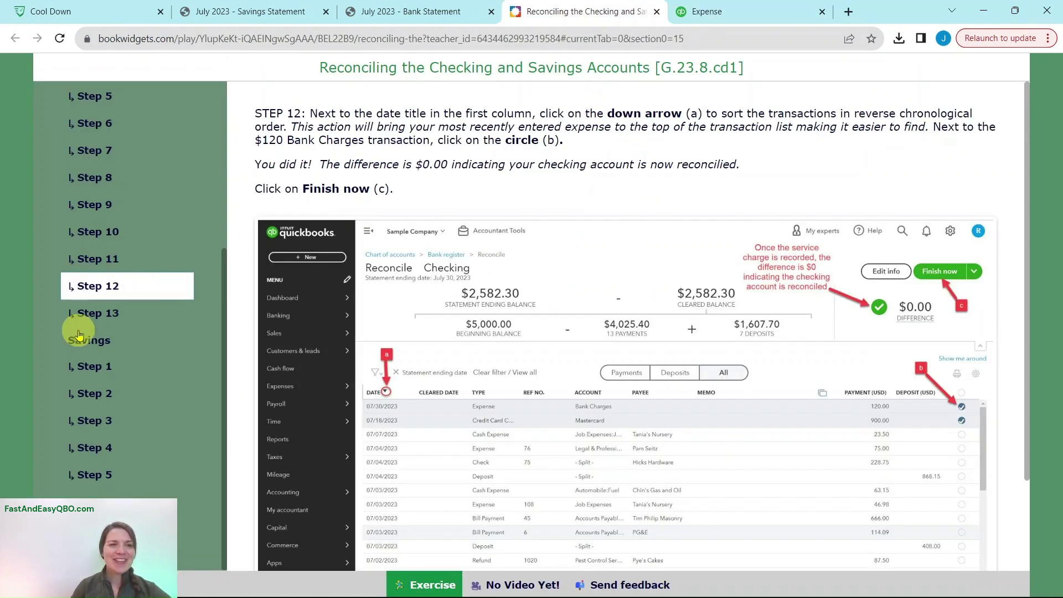
pyautogui.click(89, 313)
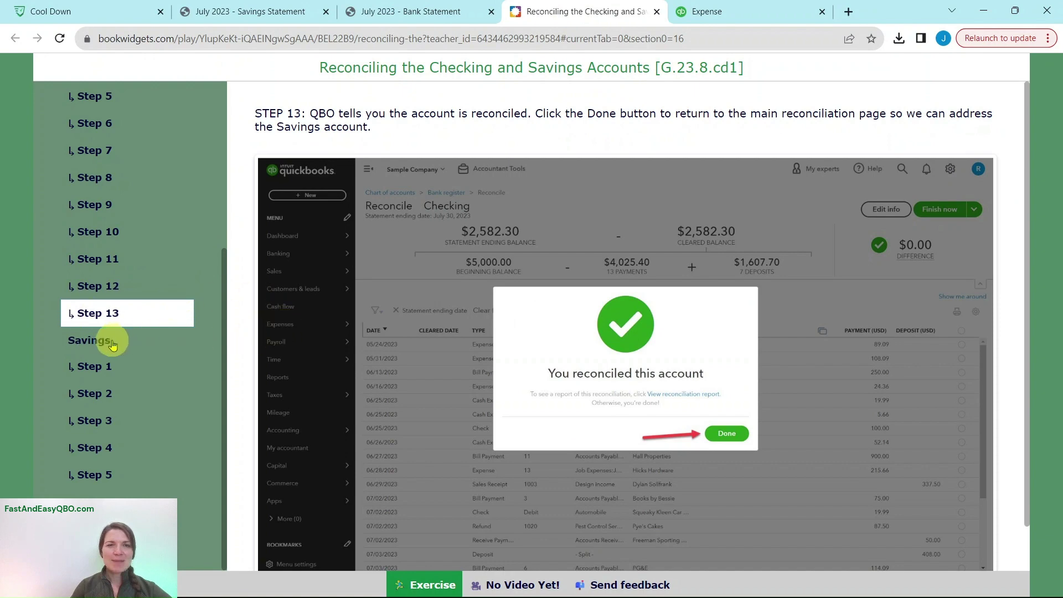
pyautogui.click(90, 344)
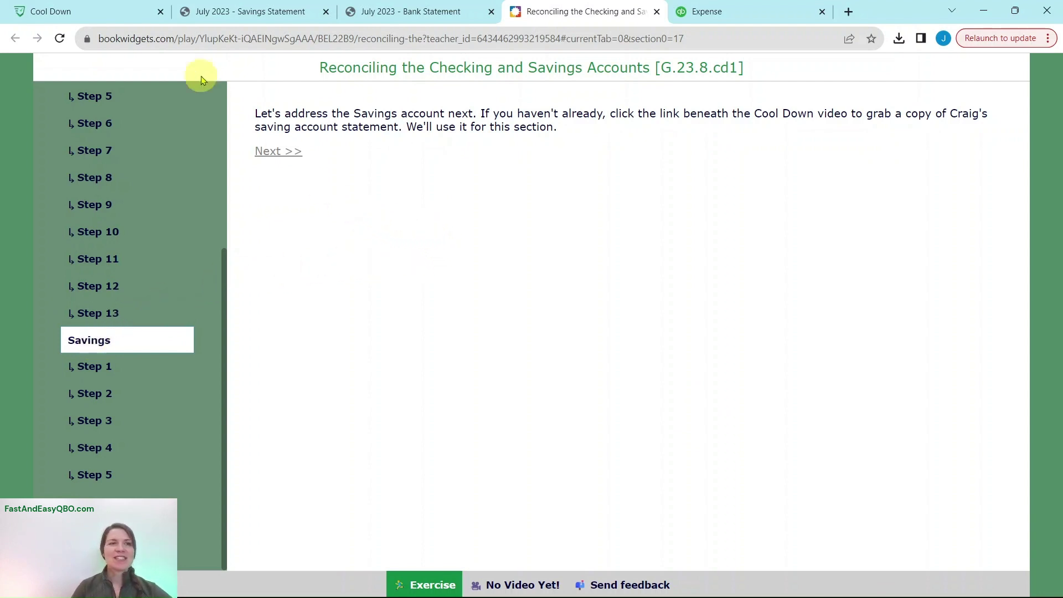
# Locate the Savings Account statement download on the Cool Down page, view the opened savings statement, and return to QuickBooks.
pyautogui.click(86, 14)
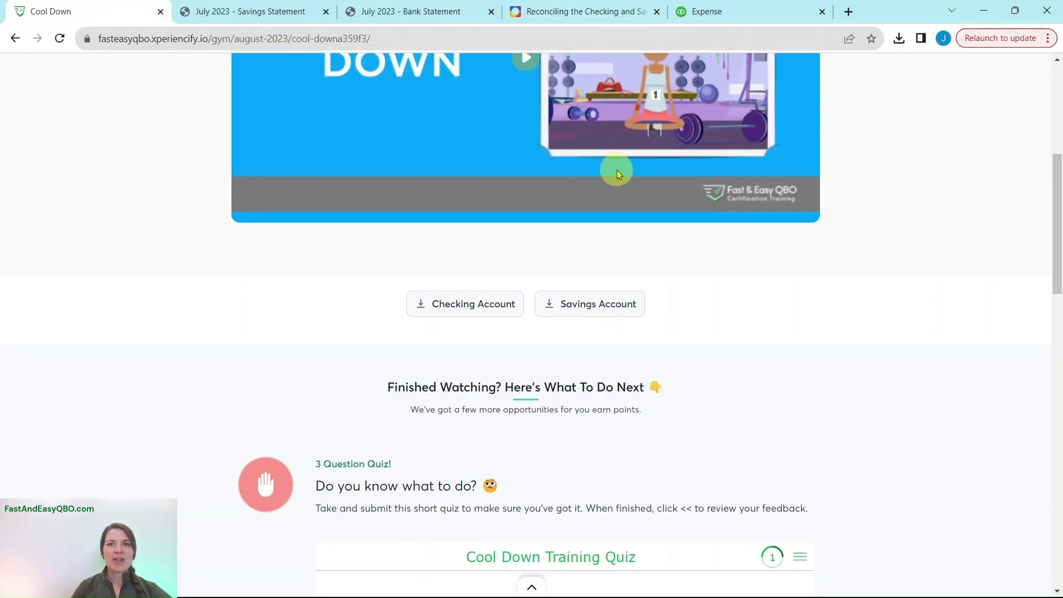
pyautogui.scroll(2, 614, 169)
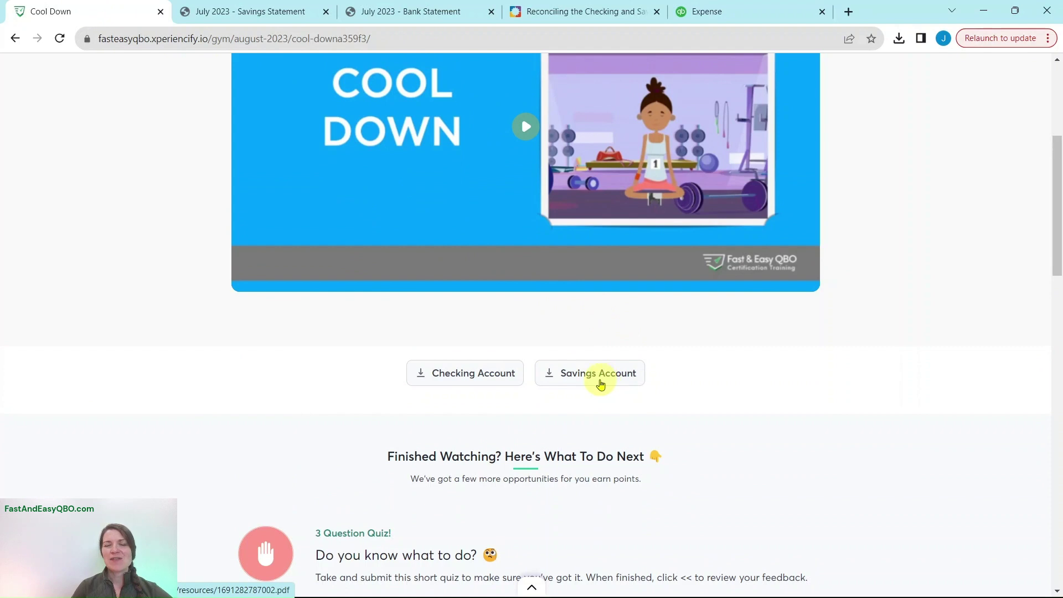
pyautogui.click(249, 15)
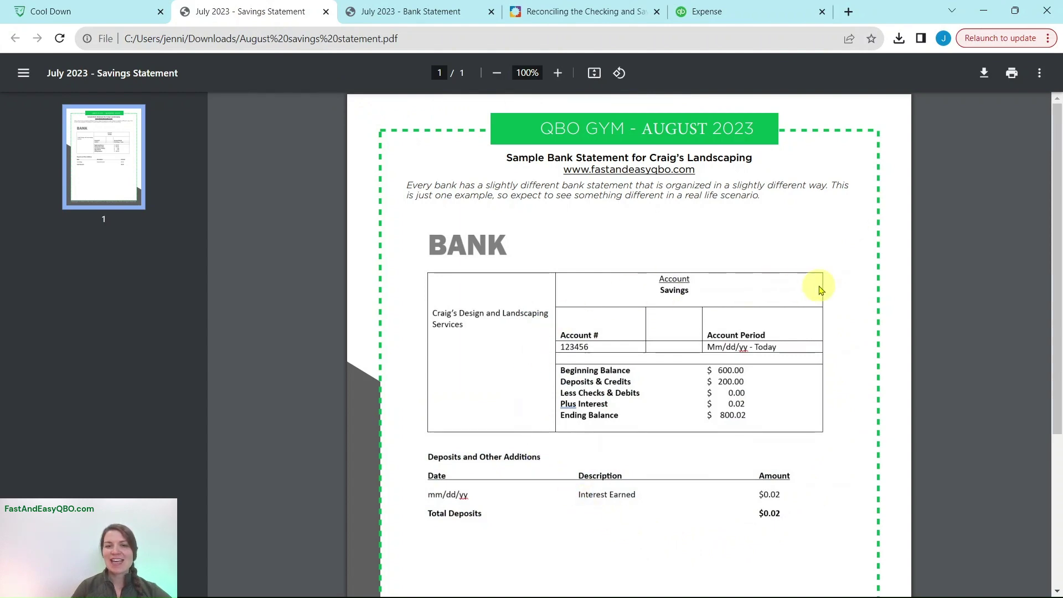
pyautogui.click(759, 14)
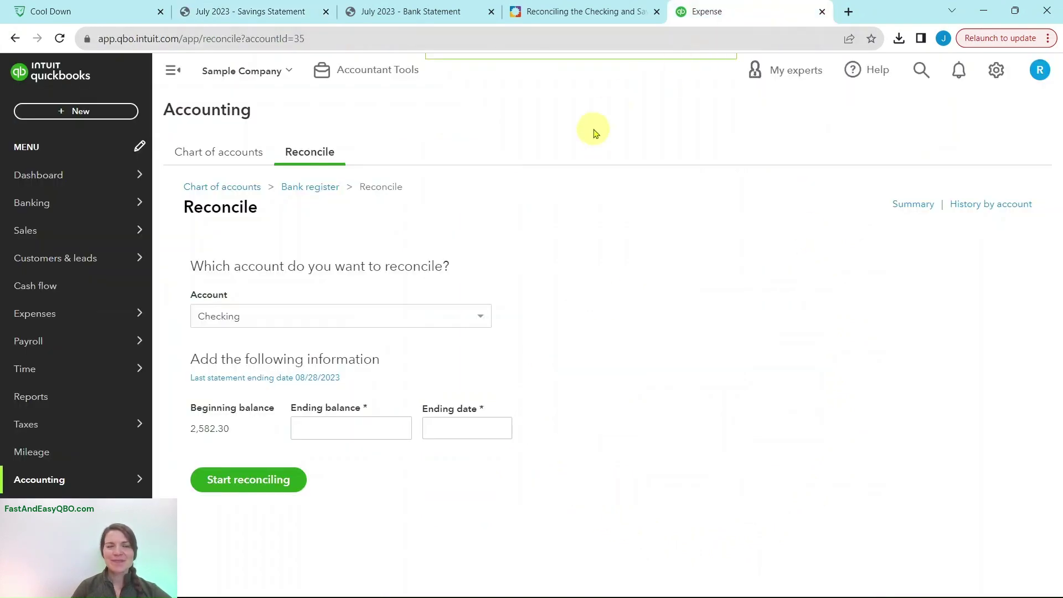
# Read Step 1 of the exercise's Savings section, and return to the account selection for reconciling in QuickBooks.
pyautogui.click(586, 13)
pyautogui.click(107, 371)
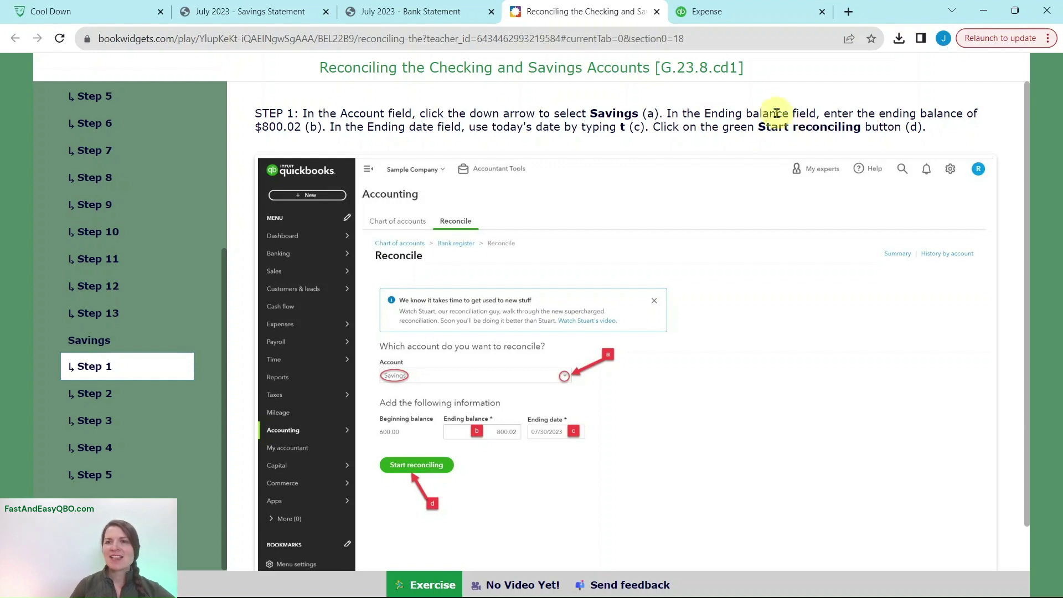
pyautogui.click(731, 13)
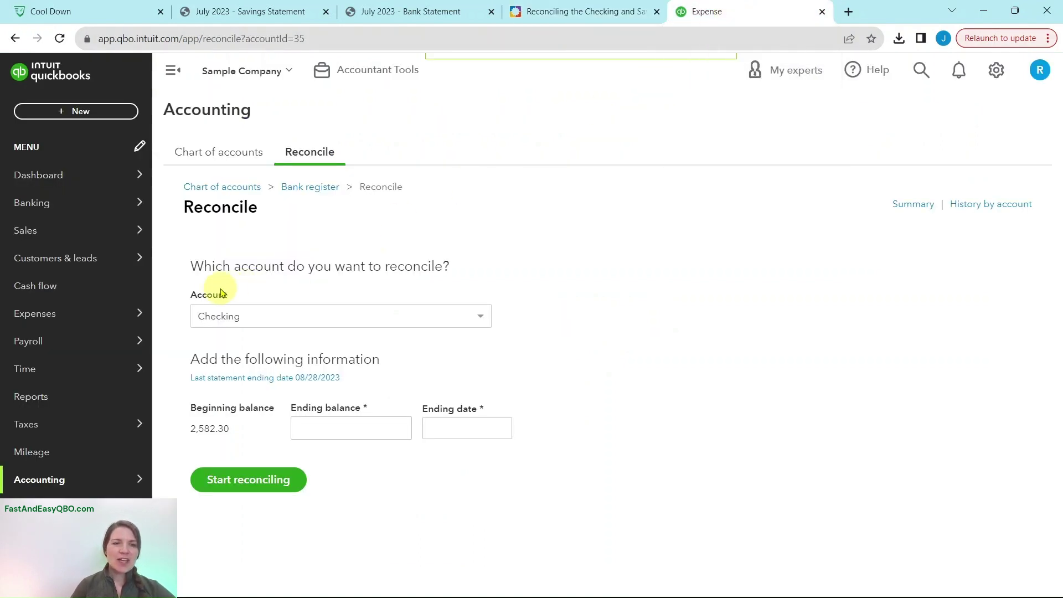
# Choose Savings as the account to reconcile, and enter the savings statement's ending balance of 800.02.
pyautogui.click(480, 318)
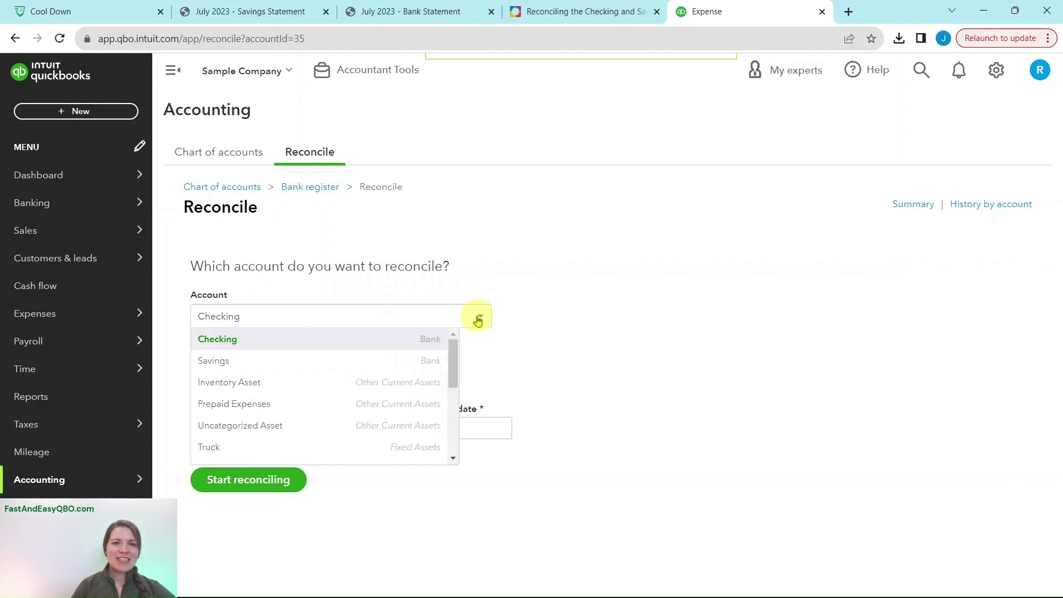
pyautogui.click(212, 362)
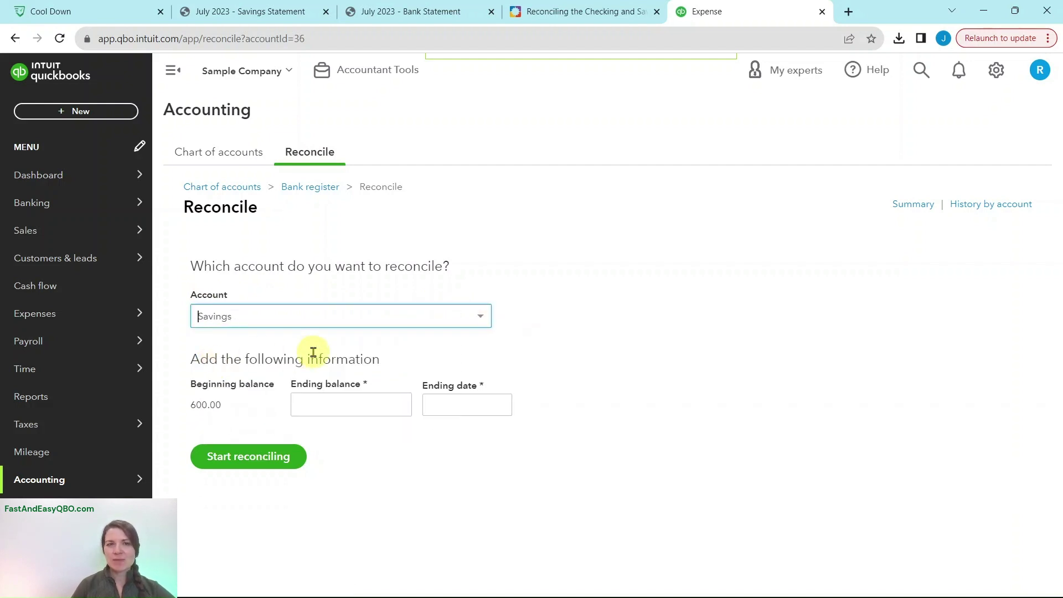
pyautogui.click(272, 17)
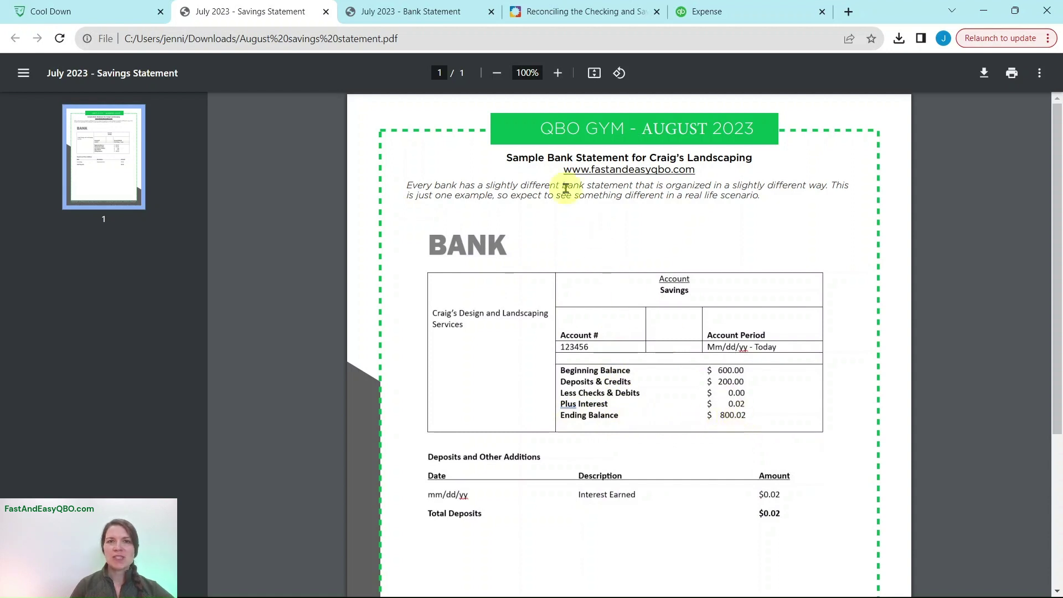
pyautogui.click(705, 14)
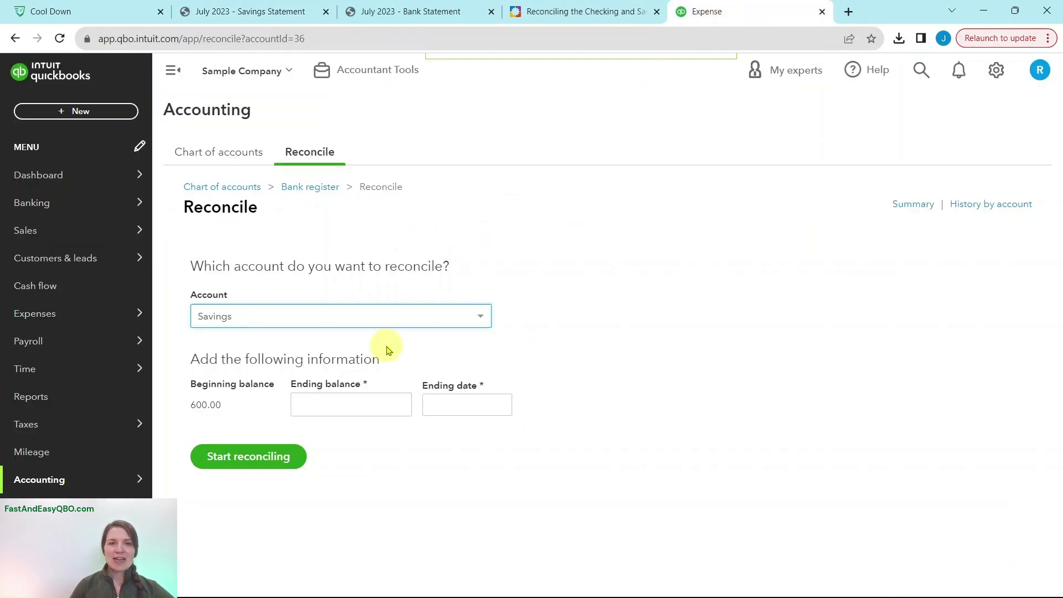
pyautogui.click(361, 413)
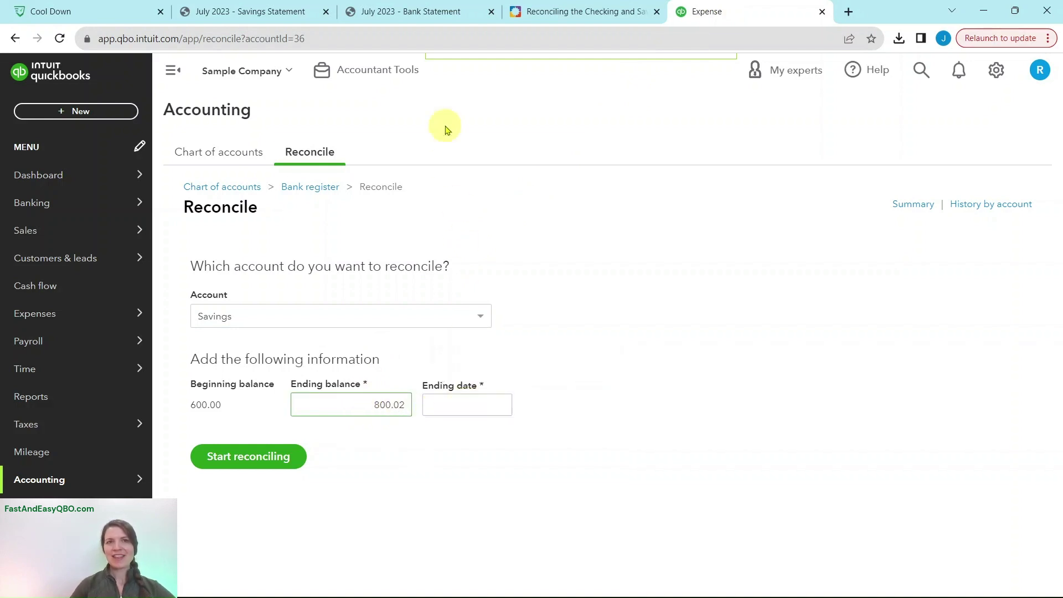
# Check the statement's account period, start the savings reconciliation with ending date 08/28/2023, and dismiss the review tips.
pyautogui.click(265, 11)
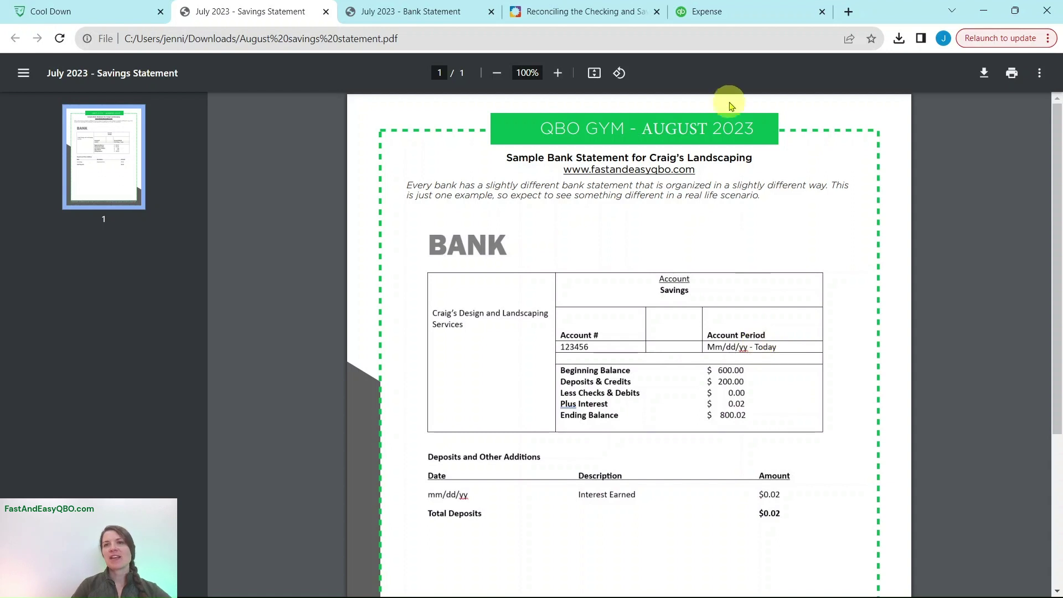
pyautogui.click(735, 13)
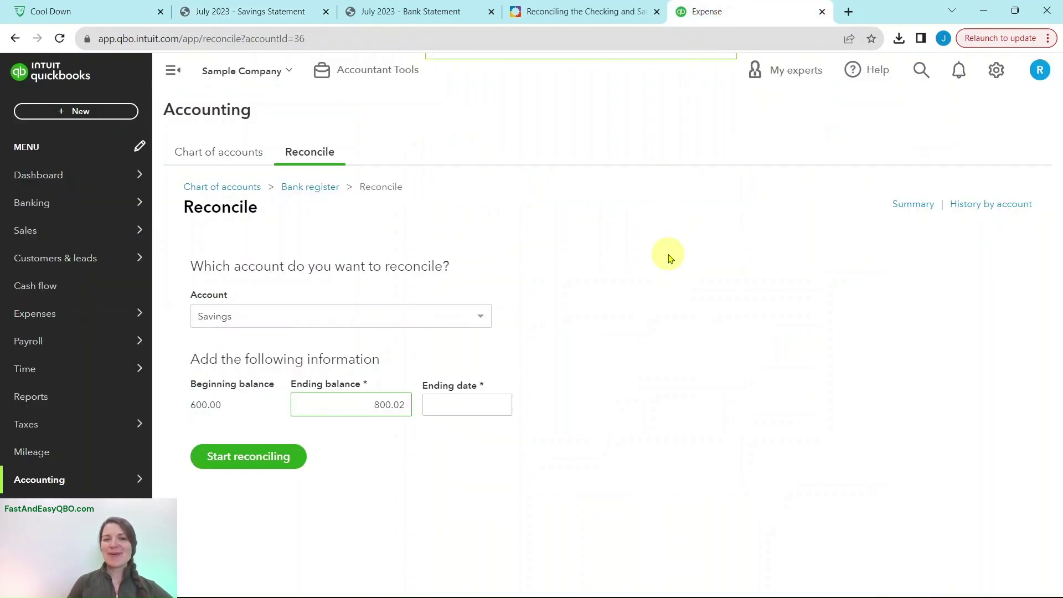
pyautogui.click(448, 406)
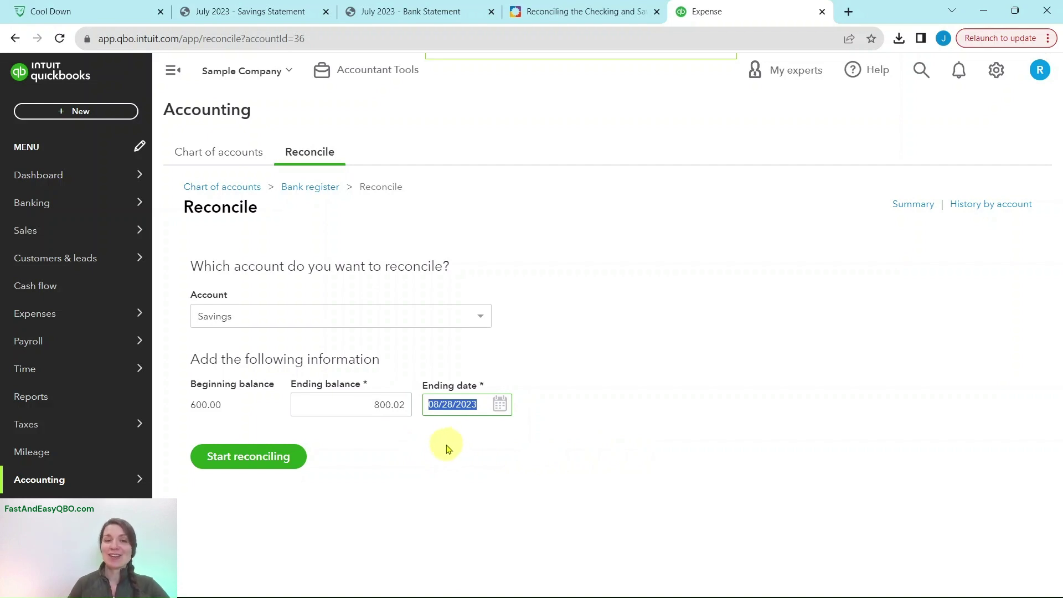
pyautogui.click(235, 463)
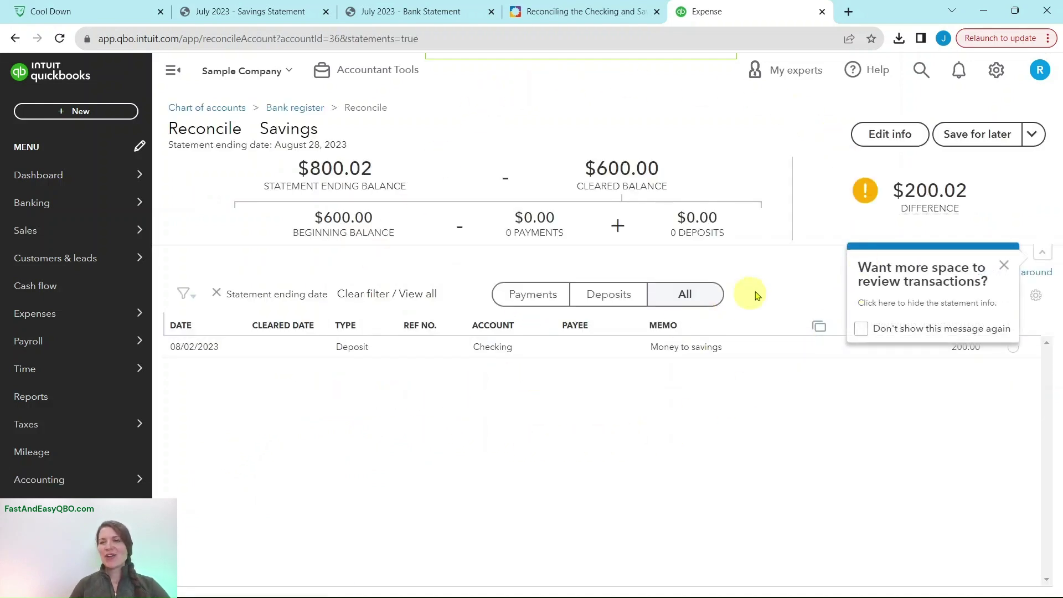
pyautogui.click(1003, 269)
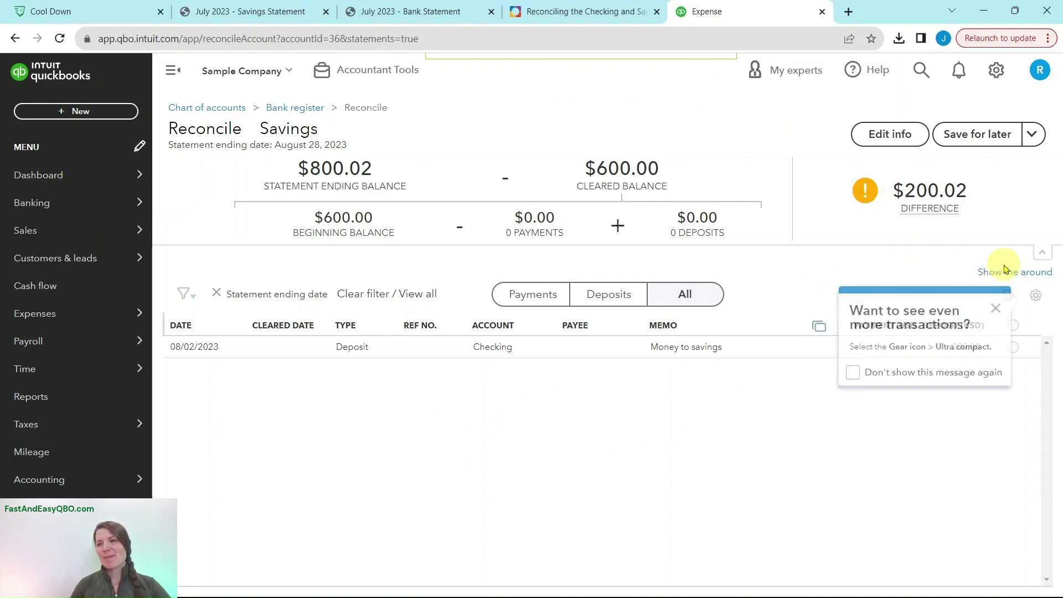
pyautogui.click(1000, 303)
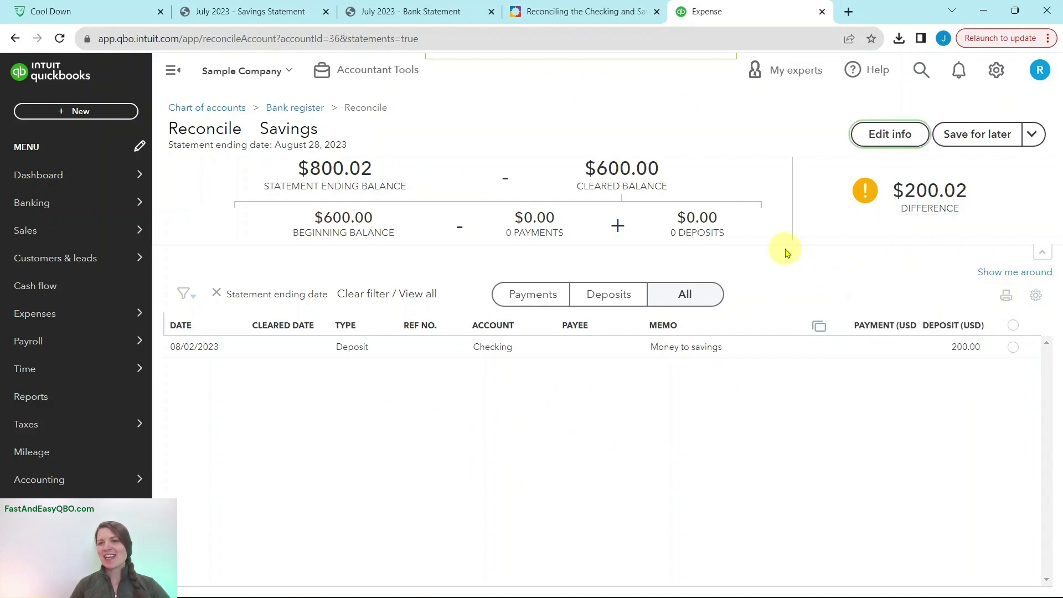
# Read Step 2 of the Savings section, compare it with the deposits and interest on the savings statement, and return to the savings reconciliation.
pyautogui.click(587, 11)
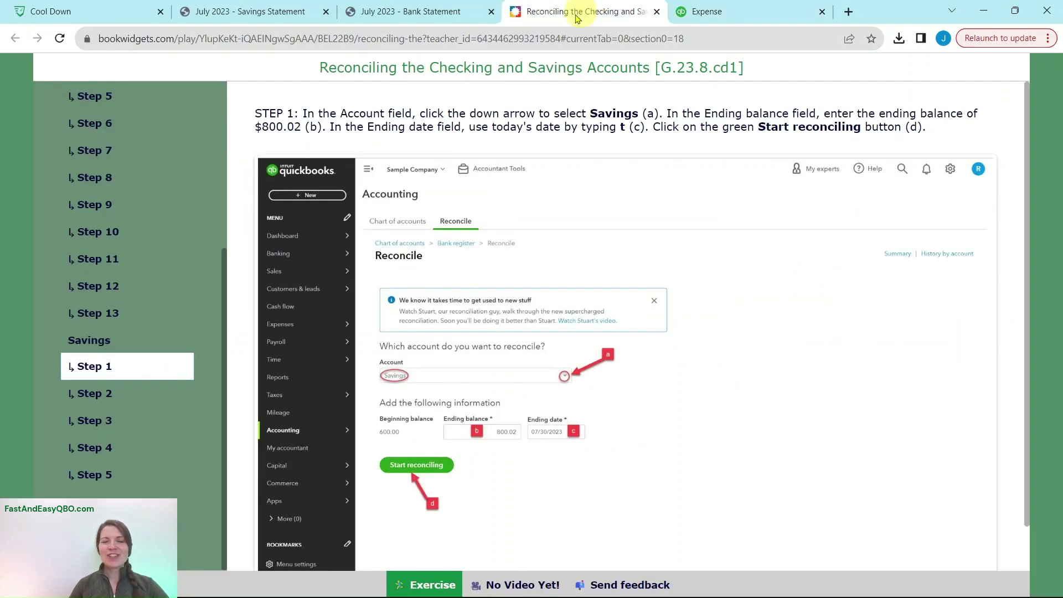
pyautogui.click(97, 397)
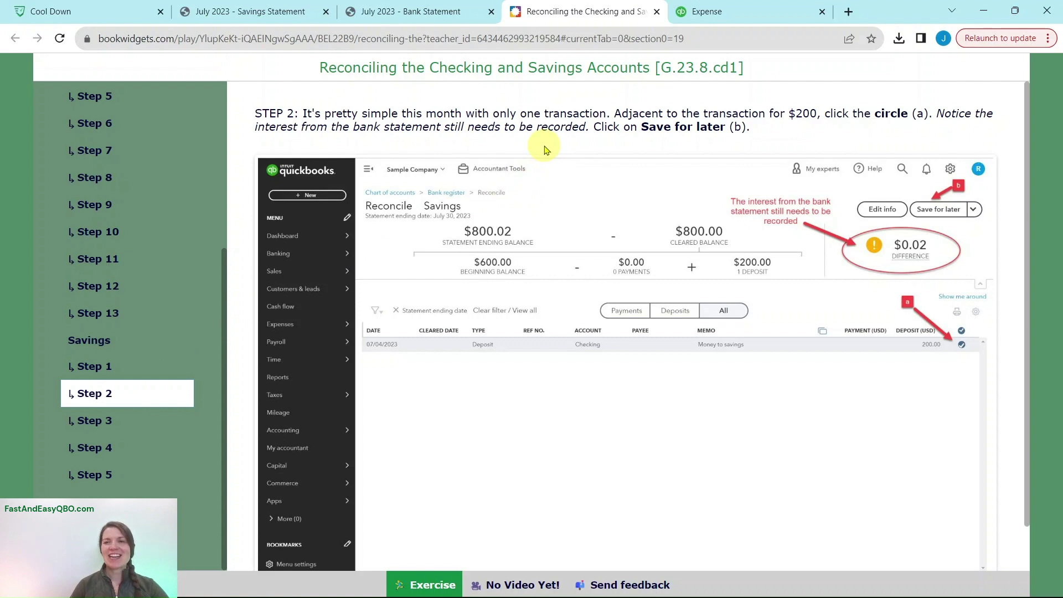
pyautogui.click(271, 11)
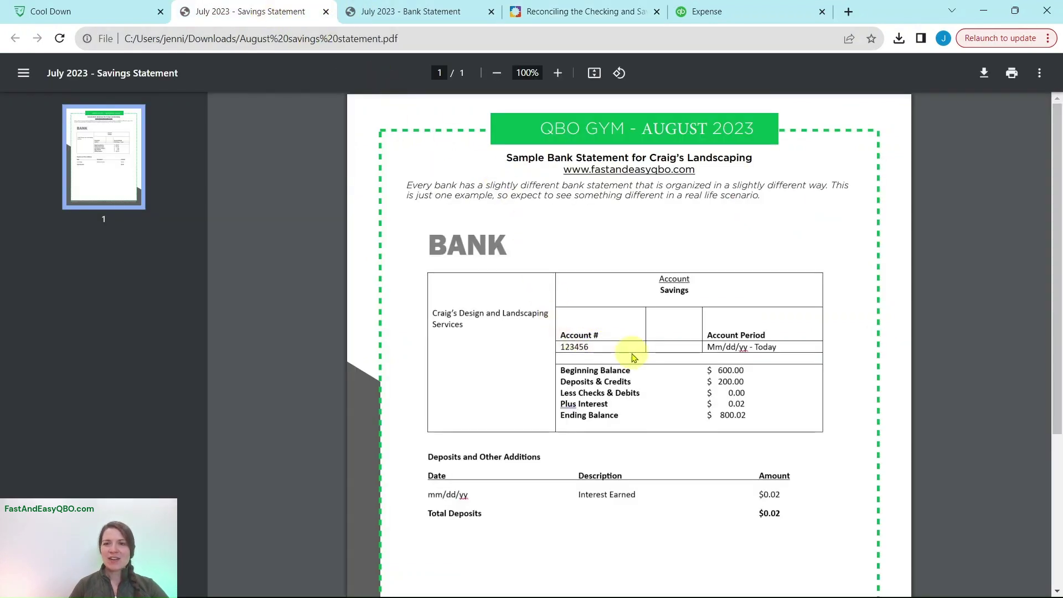
pyautogui.scroll(-1, 736, 375)
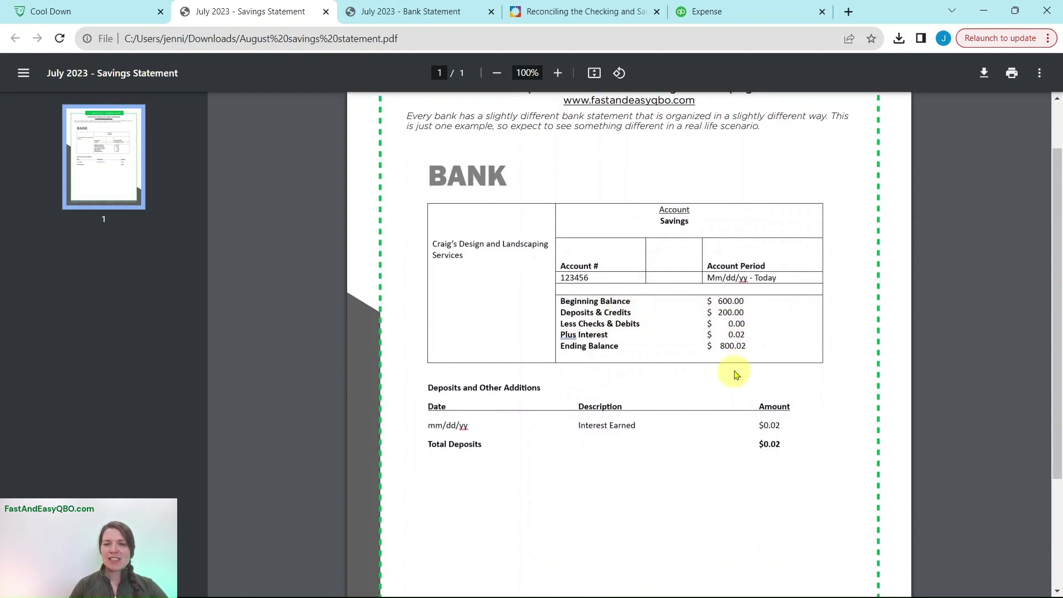
pyautogui.scroll(-1, 736, 374)
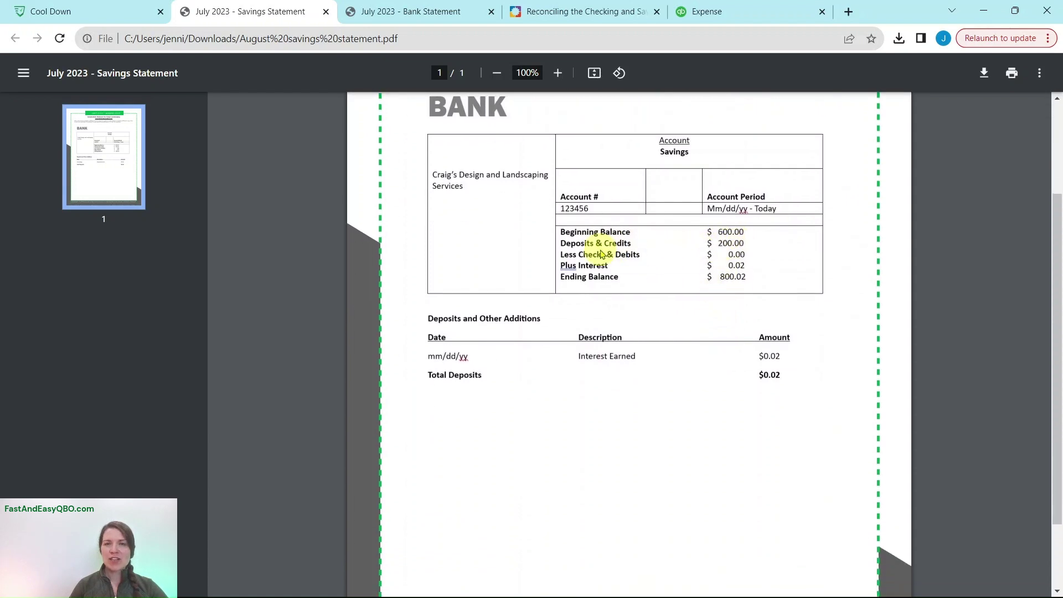
pyautogui.click(591, 14)
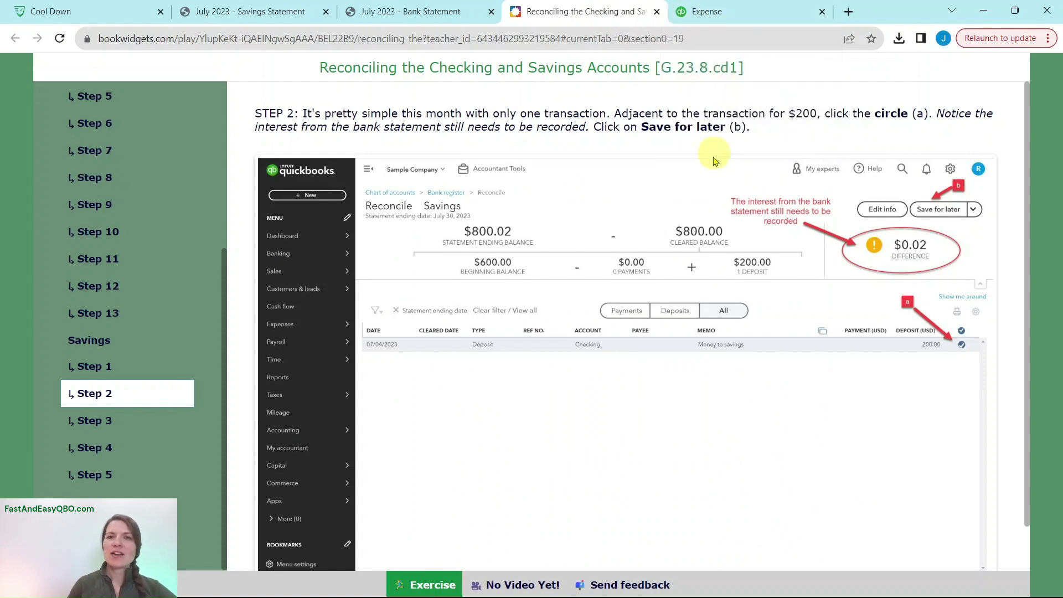
pyautogui.click(704, 12)
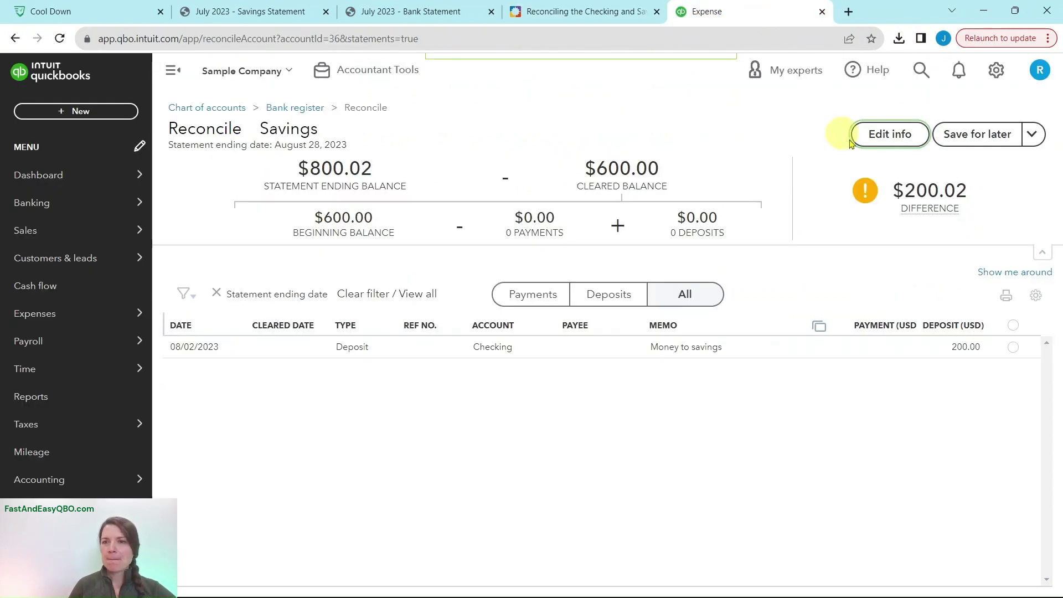
# Clear the 08/02/2023 deposit of 200.00 and, after reading Step 3 of the exercise's Savings section, save the reconciliation for later.
pyautogui.click(1012, 348)
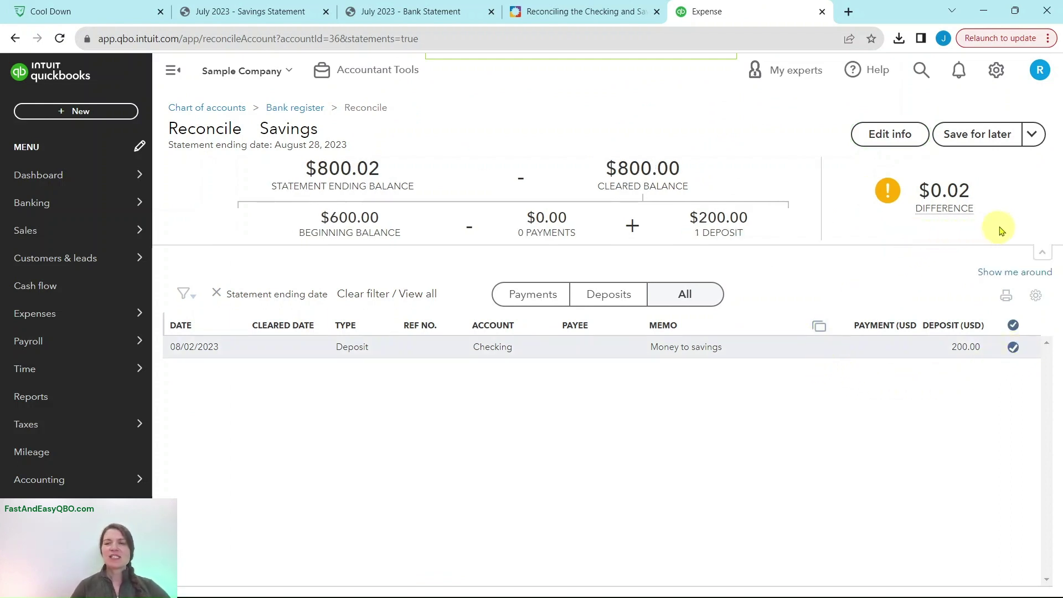
pyautogui.moveTo(993, 202)
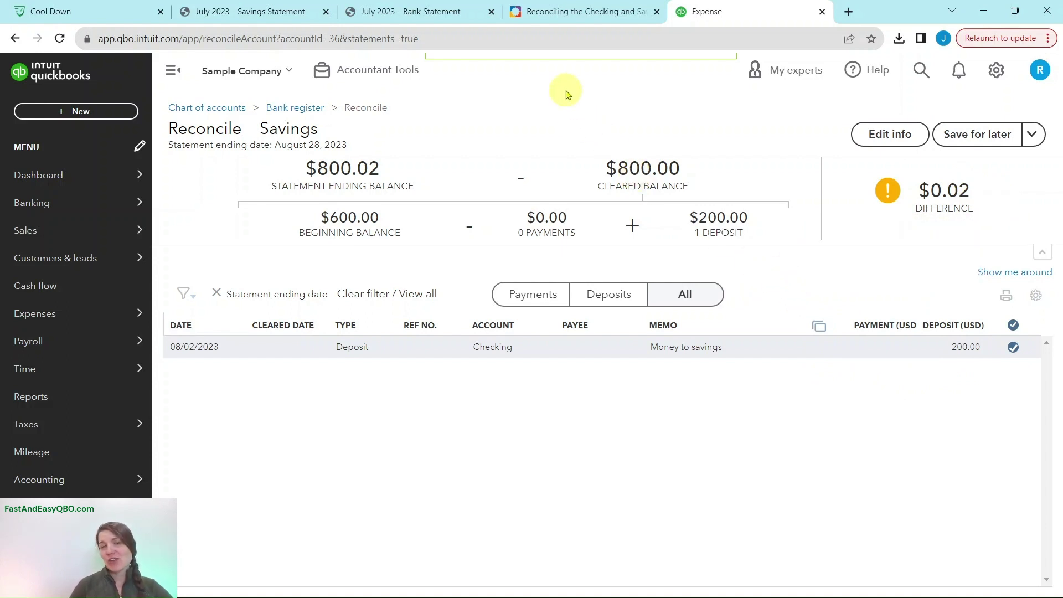
pyautogui.click(559, 19)
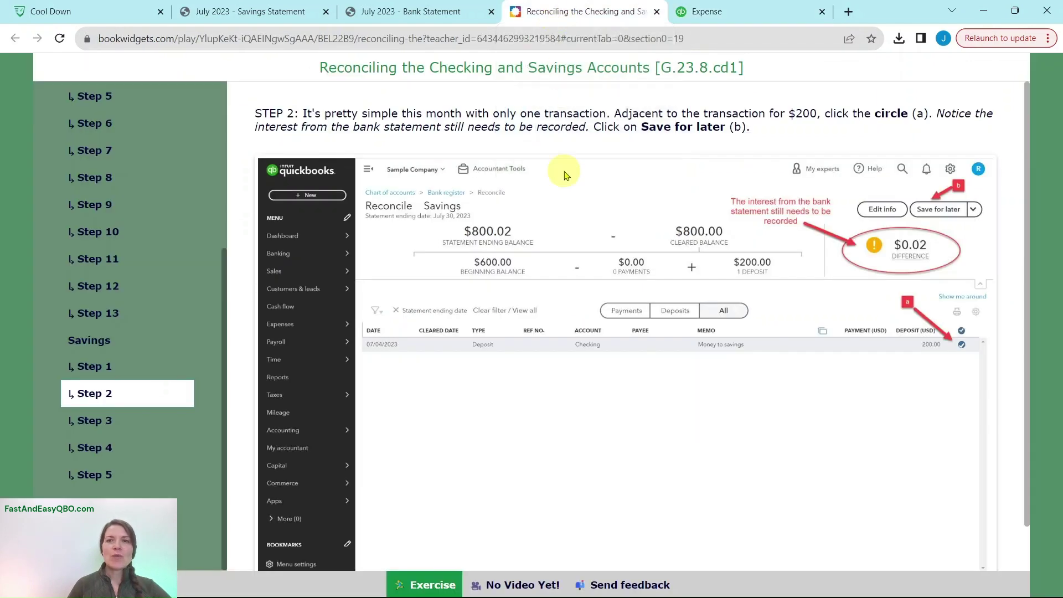
pyautogui.click(96, 421)
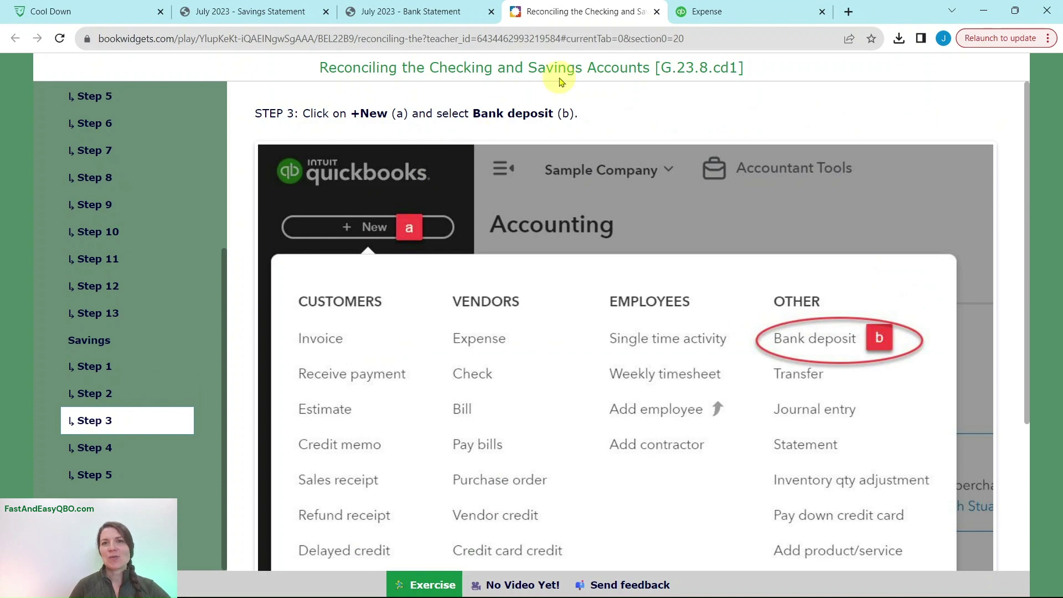
pyautogui.click(719, 15)
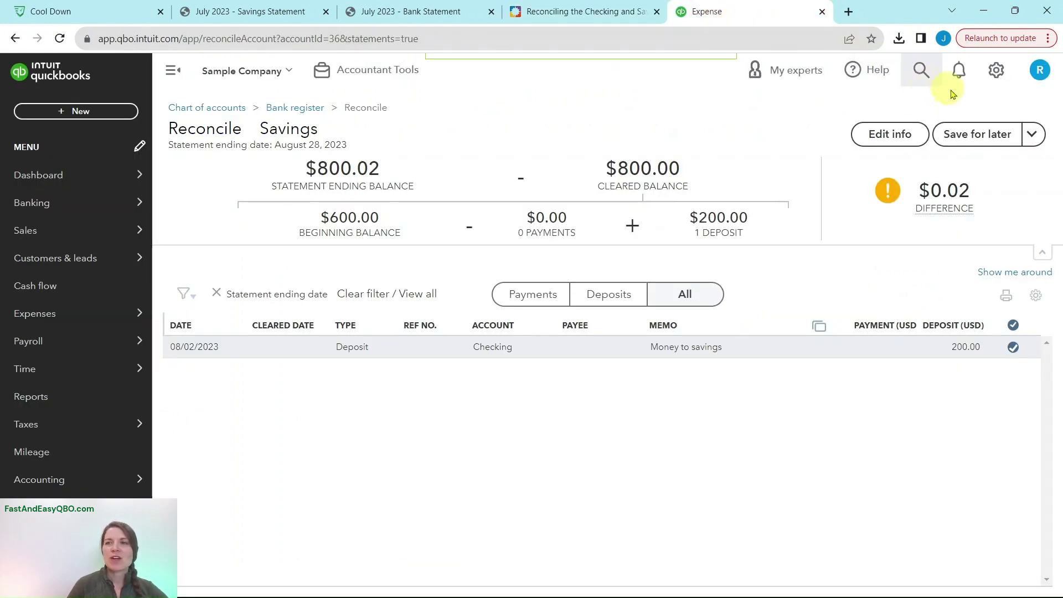
pyautogui.click(975, 140)
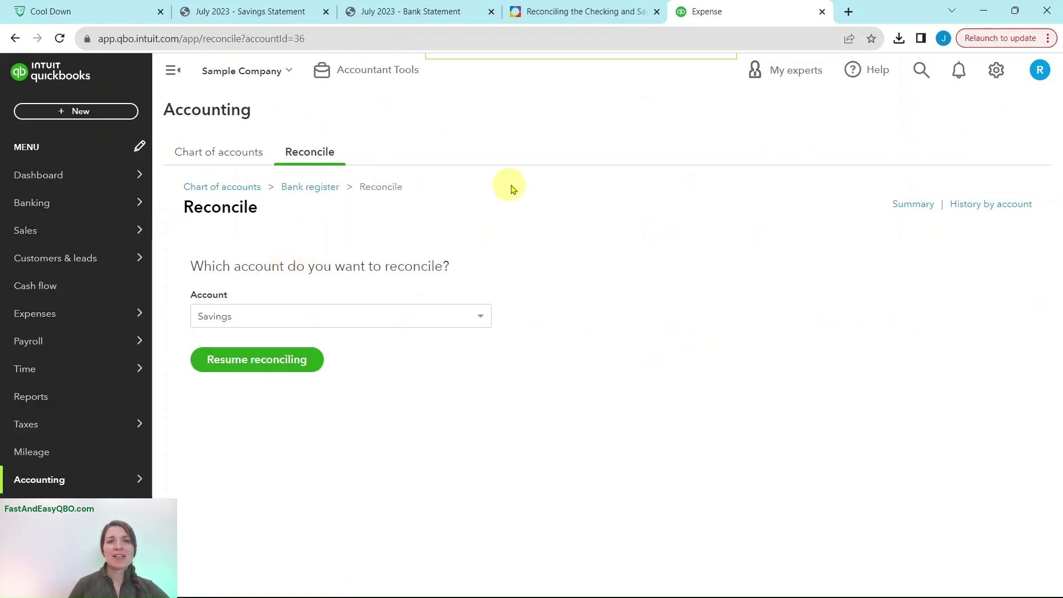
# Check the interest earned on the savings statement, and start a new bank deposit in QuickBooks.
pyautogui.click(240, 15)
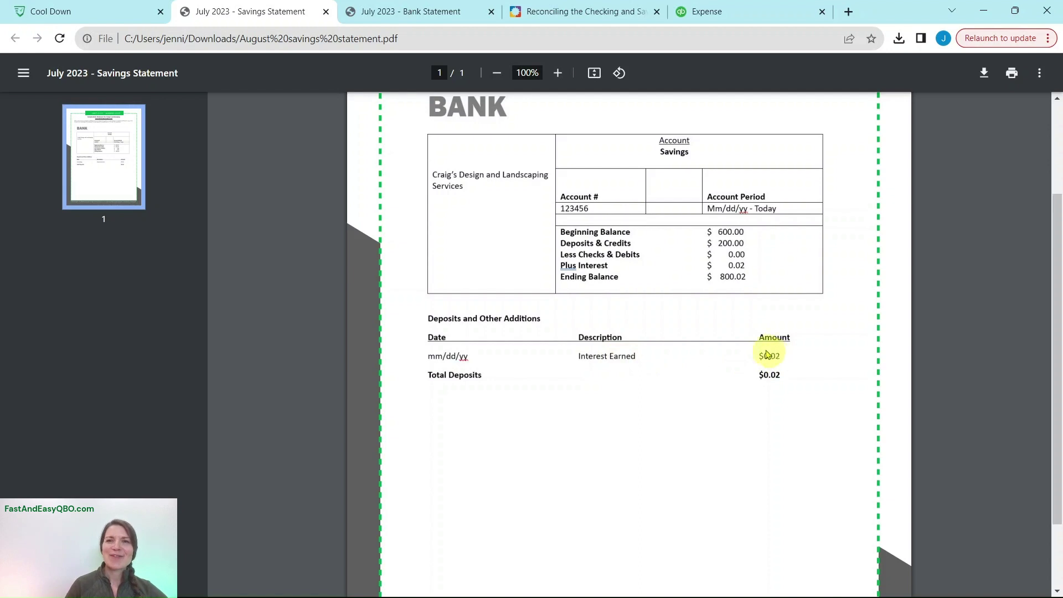
pyautogui.click(601, 16)
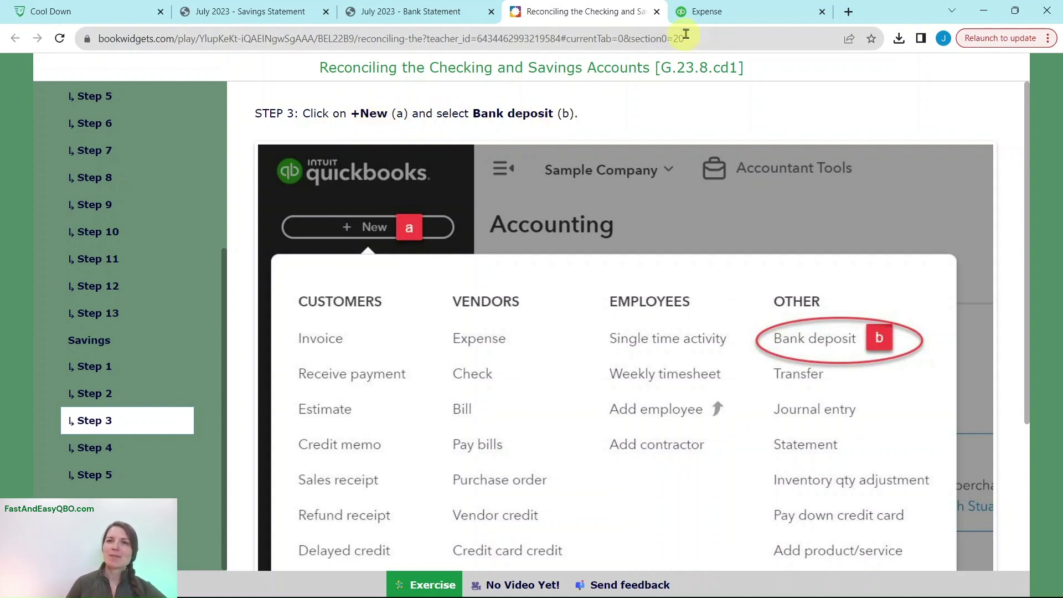
pyautogui.click(743, 17)
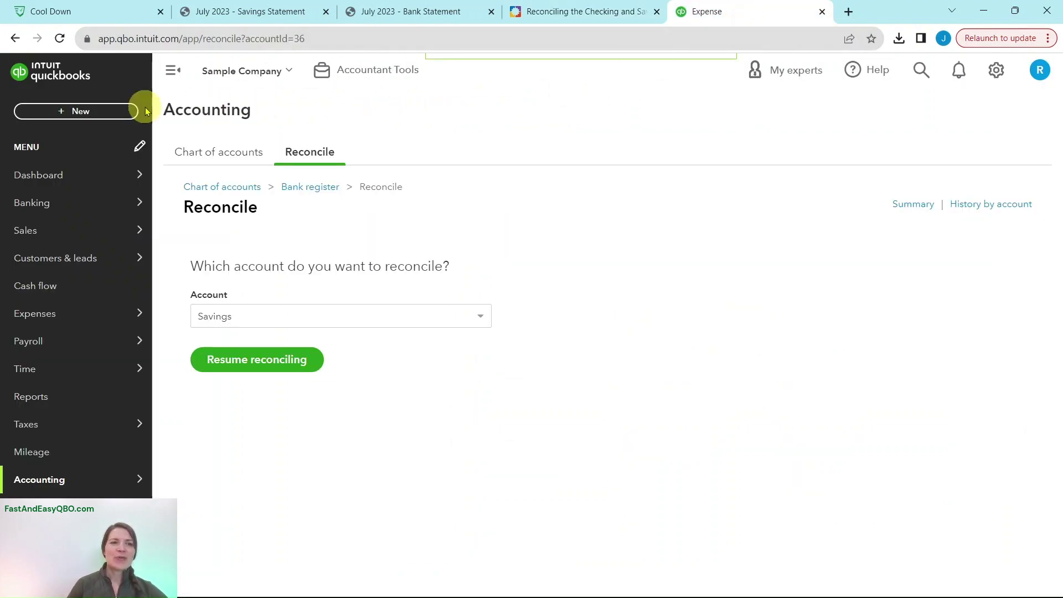
pyautogui.click(65, 116)
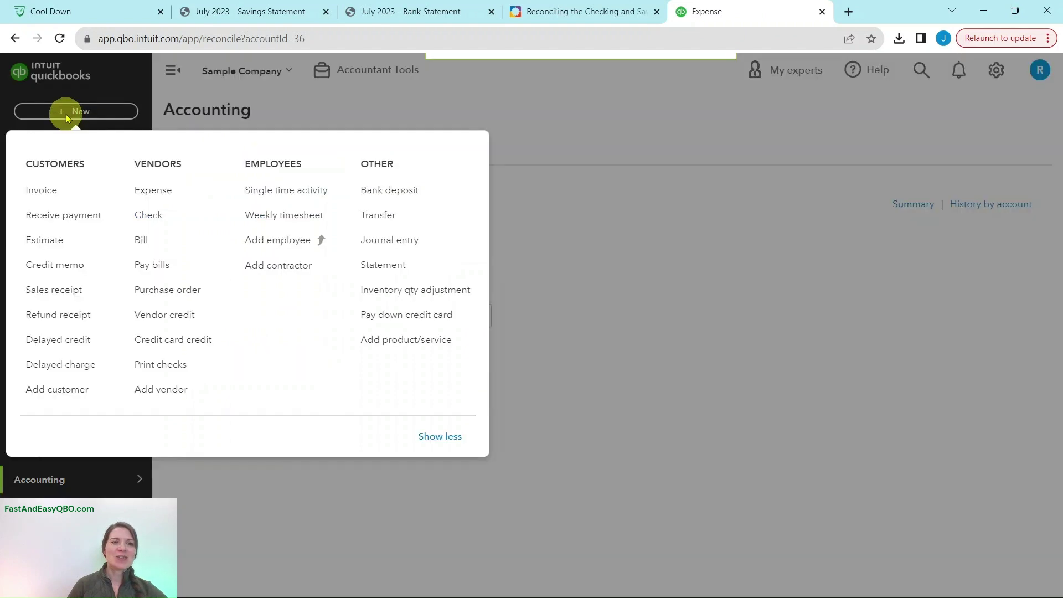
pyautogui.click(382, 195)
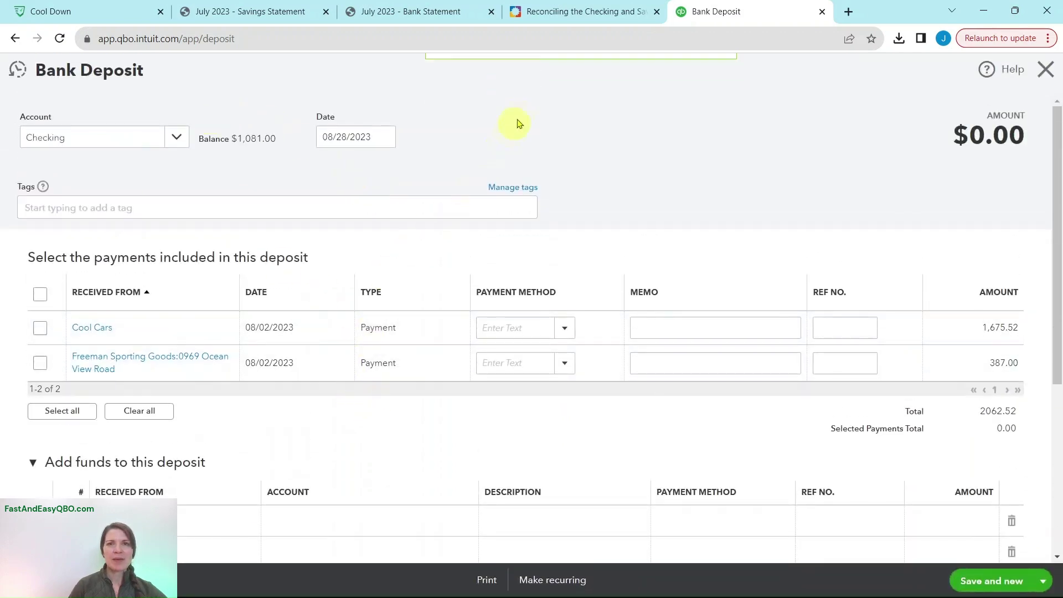
# Read Step 4 of the exercise's Savings section, and set the bank deposit's account to Savings.
pyautogui.click(556, 16)
pyautogui.click(88, 448)
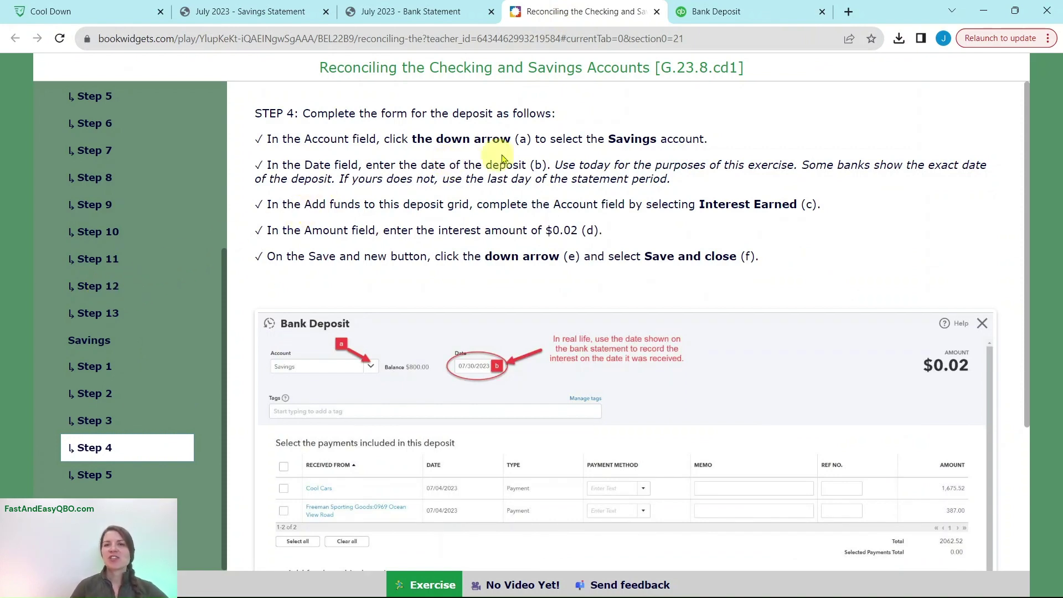
pyautogui.click(733, 12)
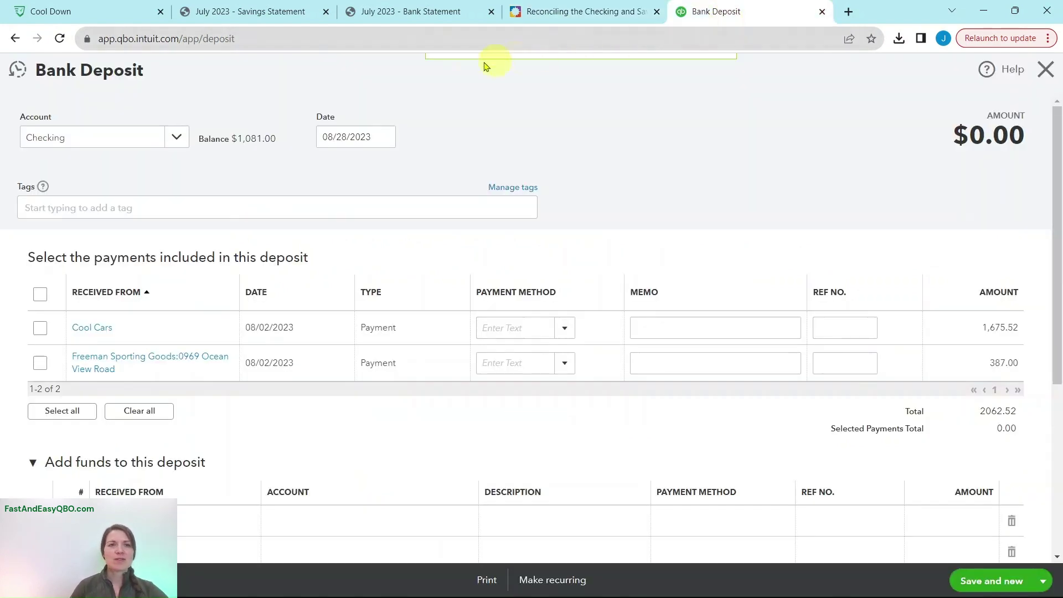
pyautogui.click(179, 140)
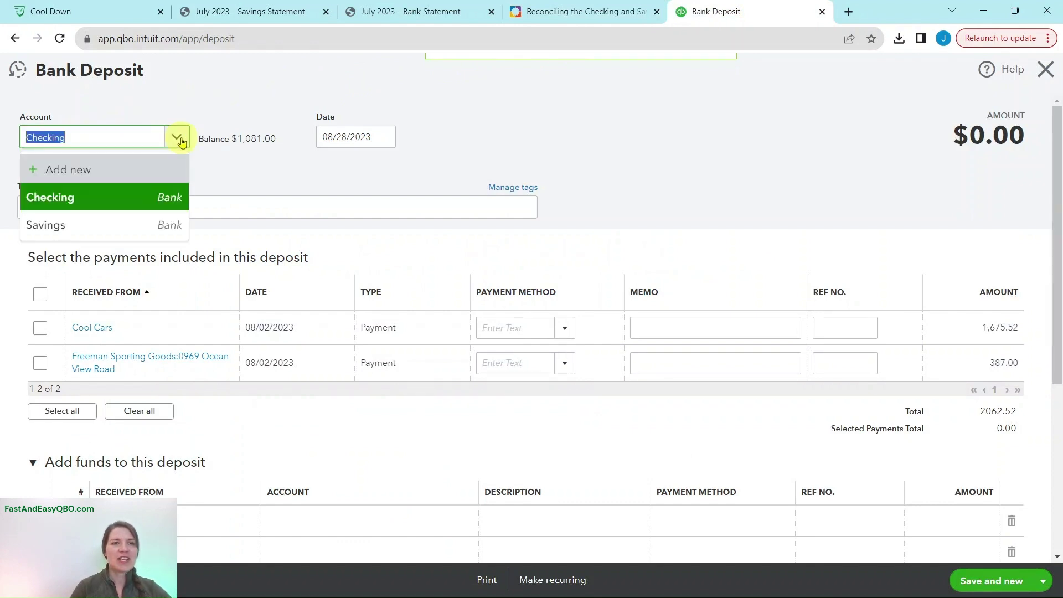
pyautogui.click(44, 226)
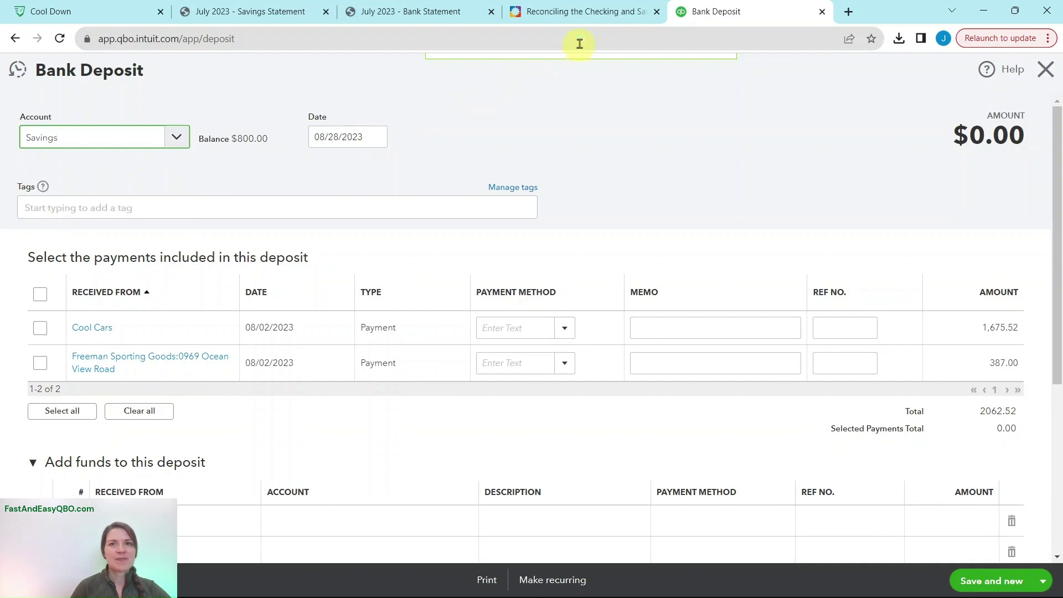
# Recheck Step 4 of the exercise, and add funds of 0.02 to the deposit under the Interest Earned account.
pyautogui.click(586, 16)
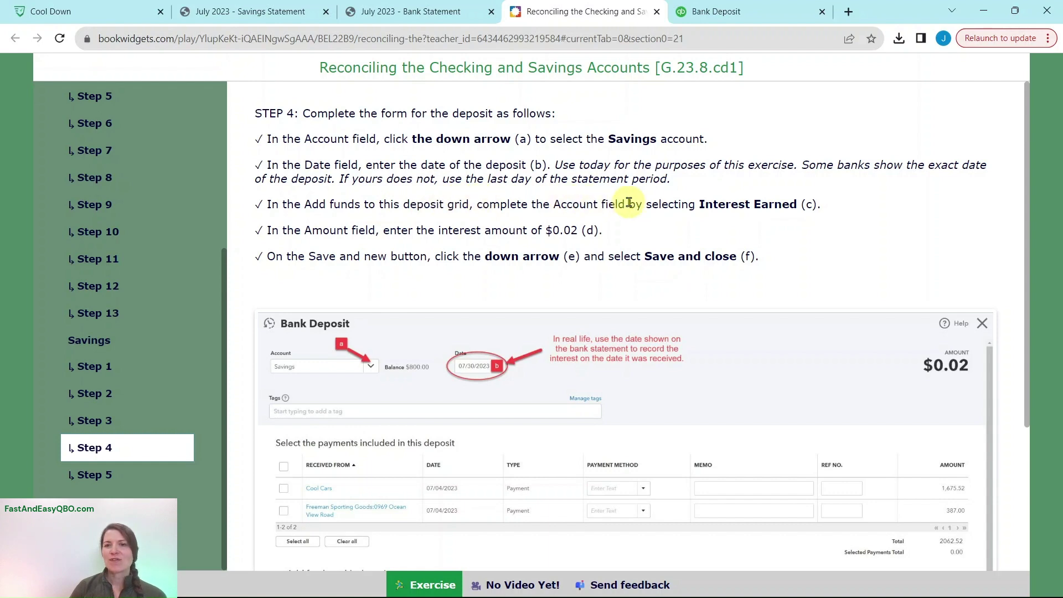
pyautogui.click(729, 15)
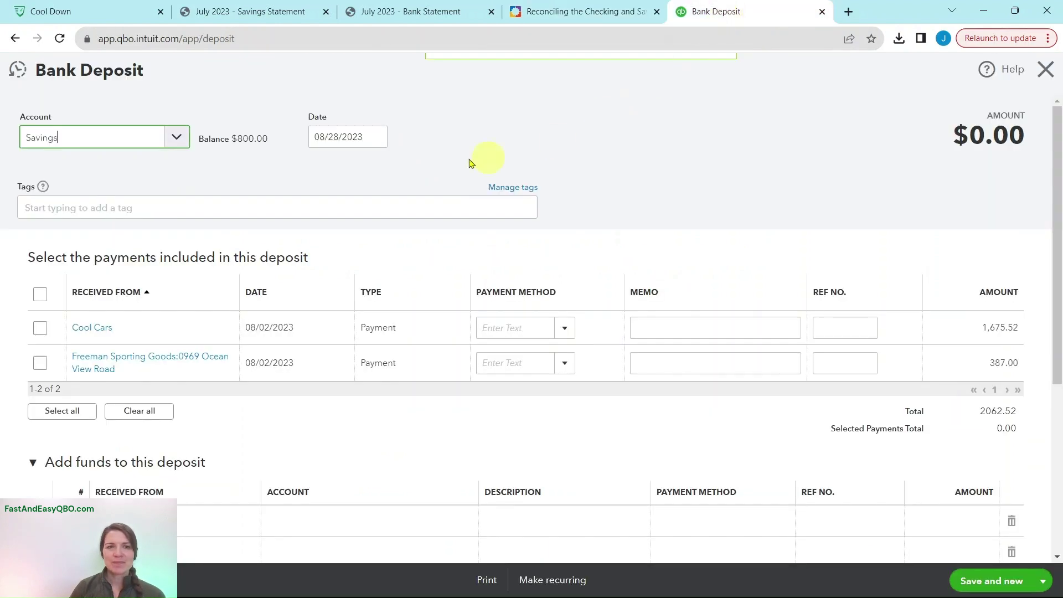
pyautogui.scroll(-3, 256, 302)
pyautogui.scroll(-1, 253, 297)
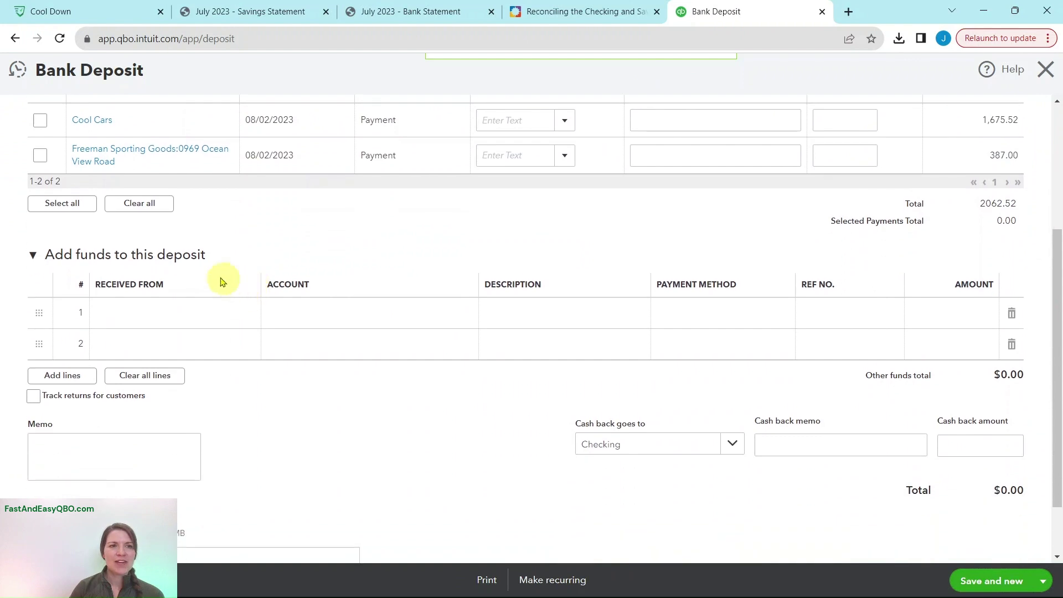
pyautogui.click(143, 312)
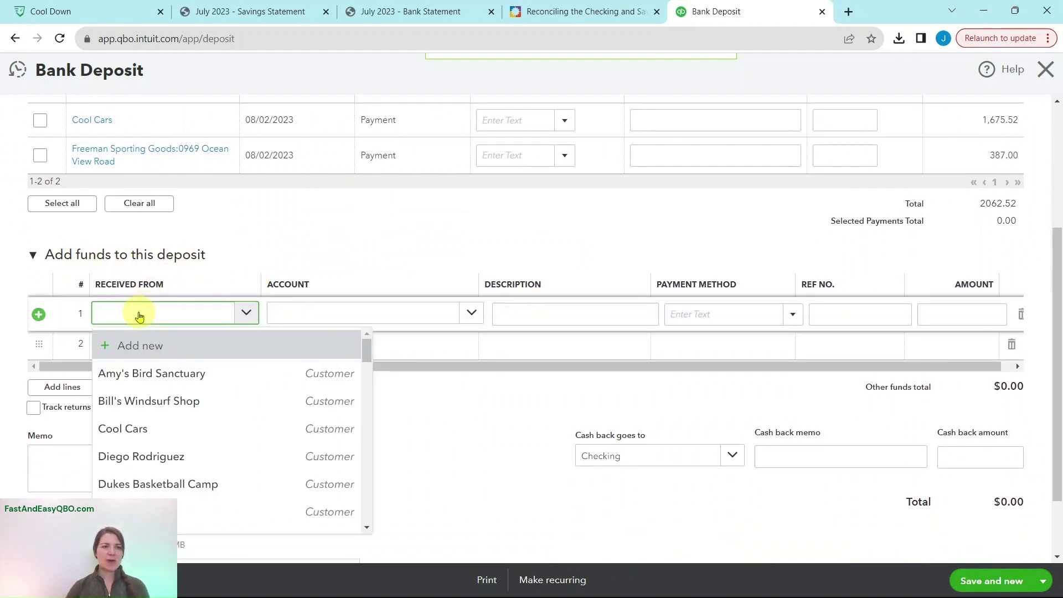
pyautogui.click(375, 313)
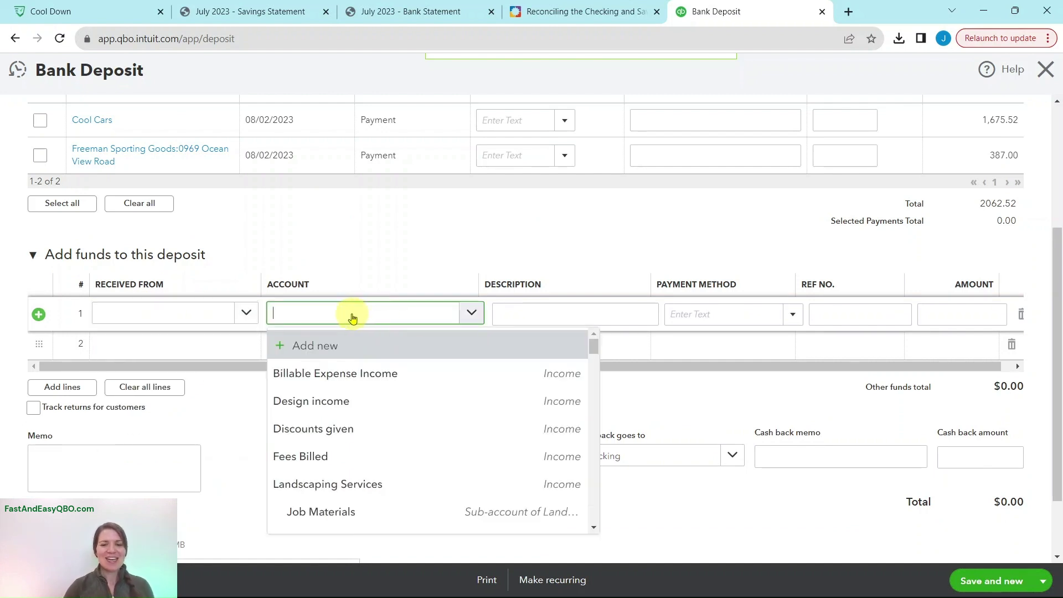
pyautogui.write('inter')
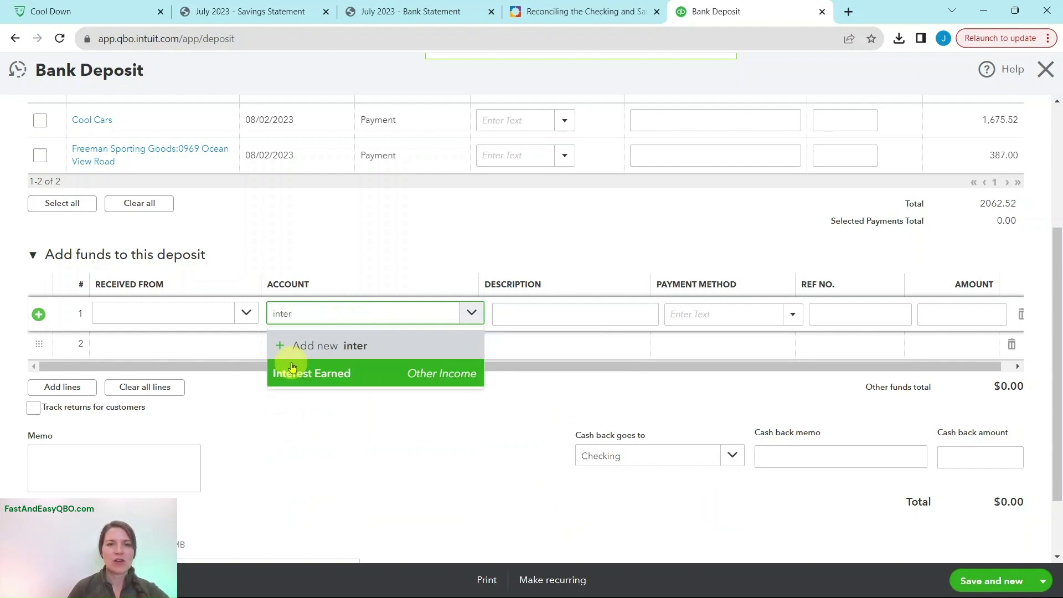
pyautogui.click(321, 373)
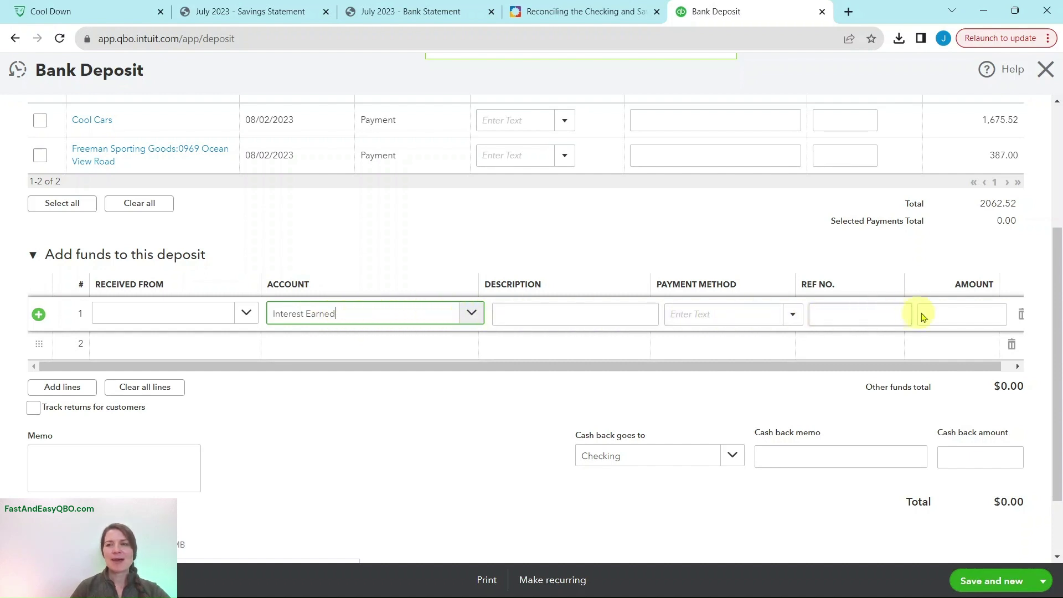
pyautogui.click(981, 314)
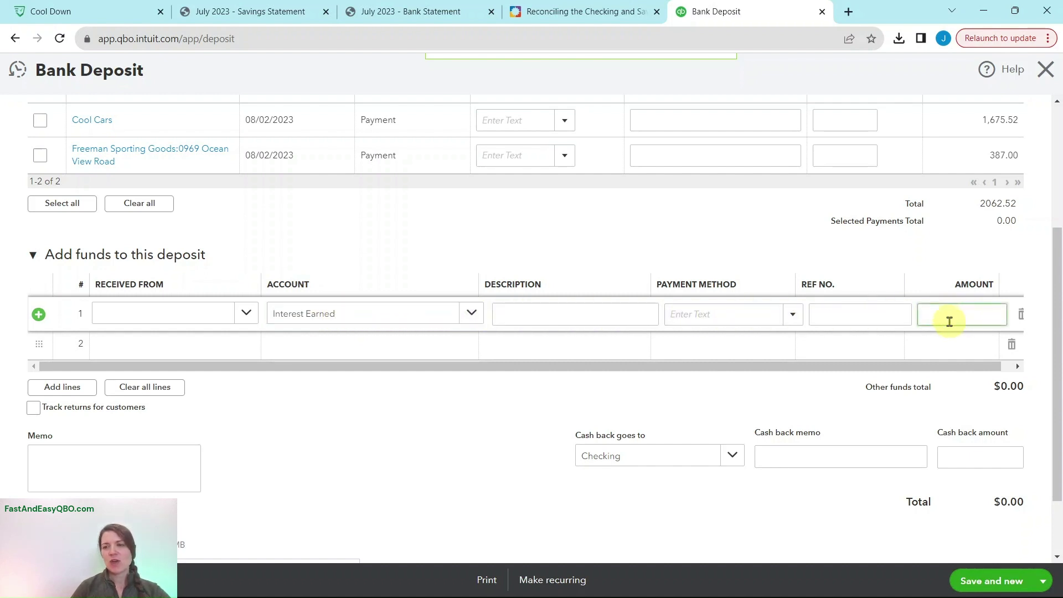
pyautogui.write('.02')
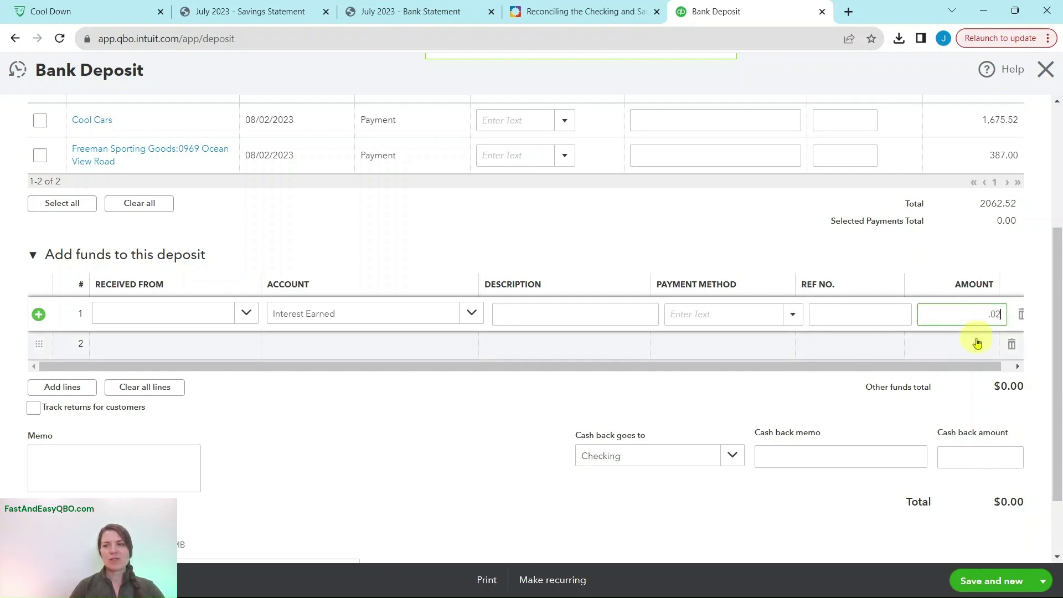
pyautogui.click(1006, 397)
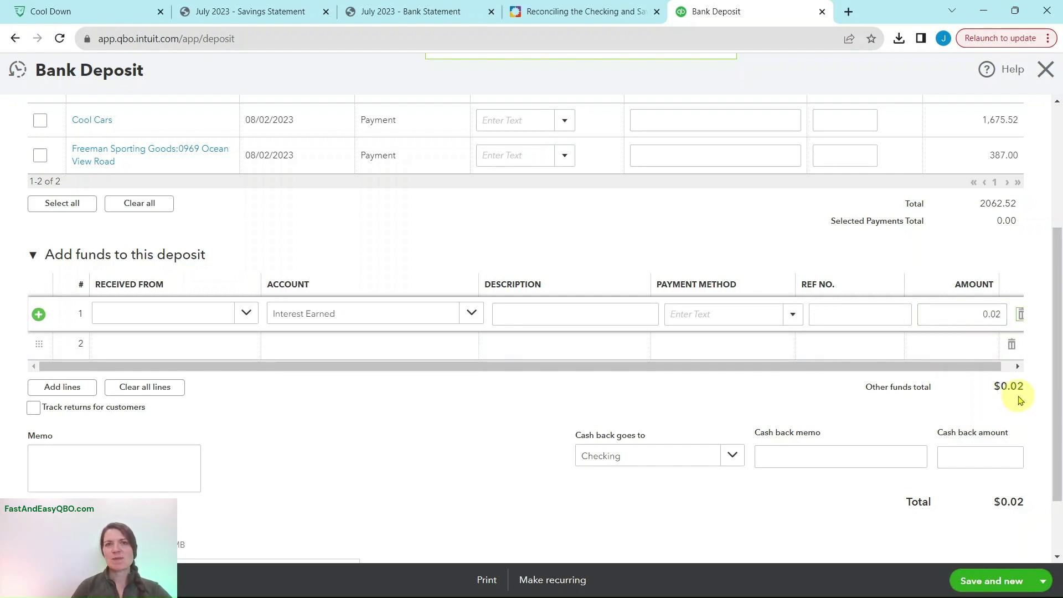
# Read the saving instruction in Step 4 of the exercise, and save and close the bank deposit.
pyautogui.click(559, 12)
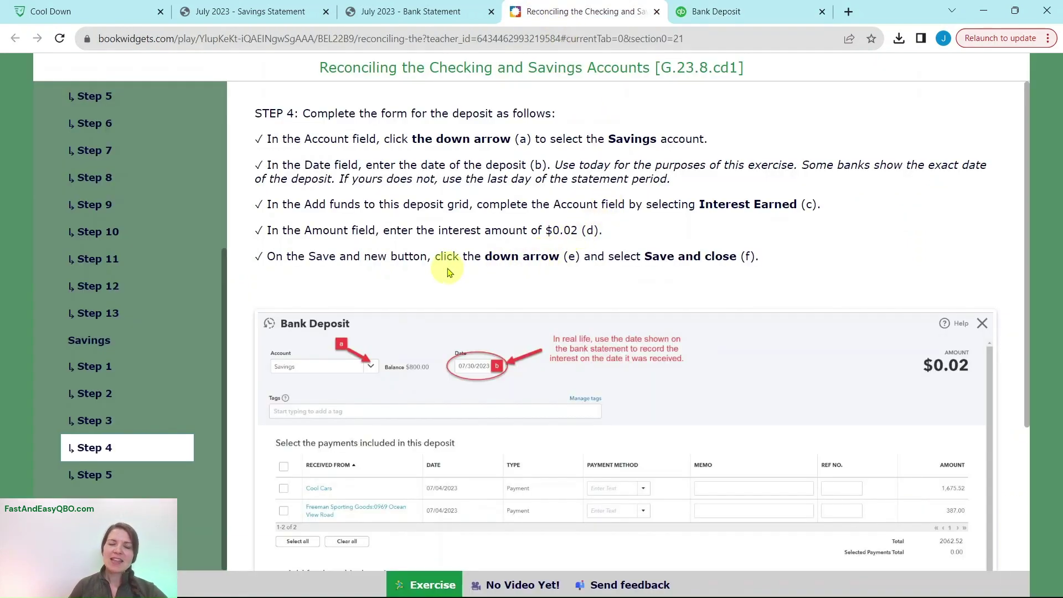
pyautogui.scroll(-1, 605, 254)
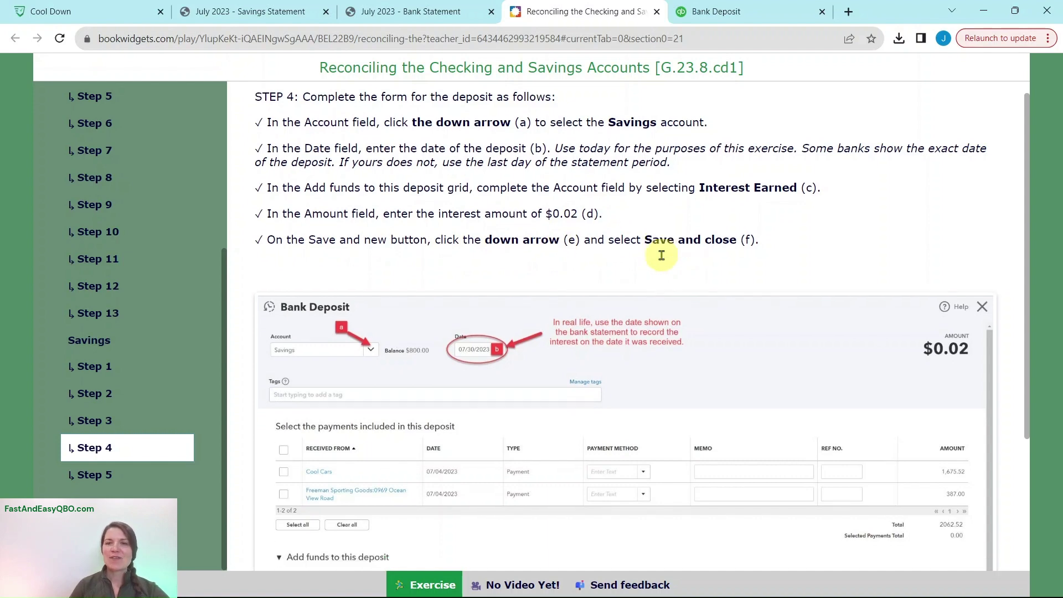
pyautogui.click(731, 13)
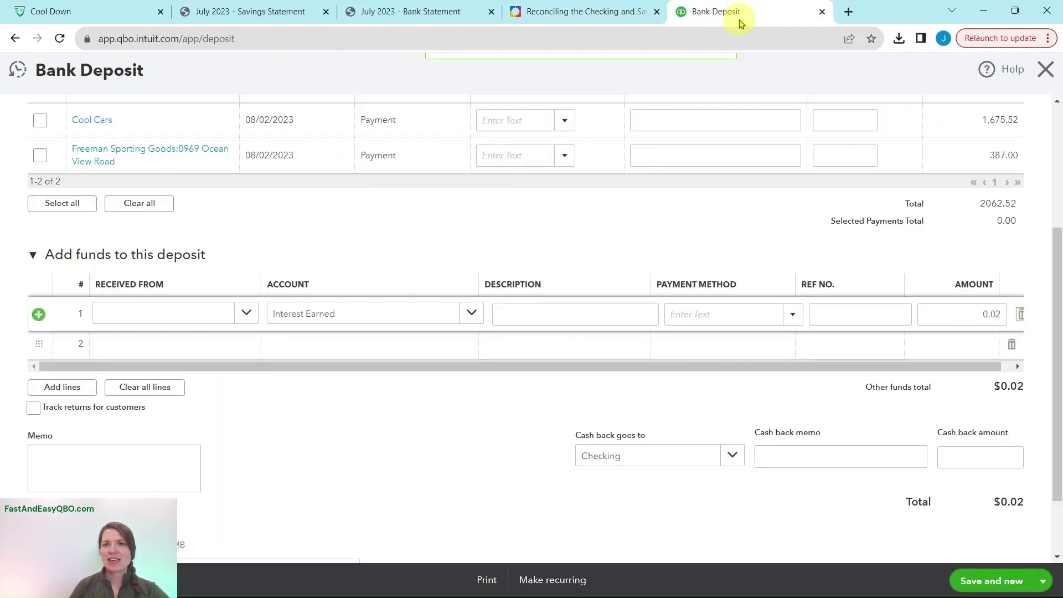
pyautogui.click(1043, 582)
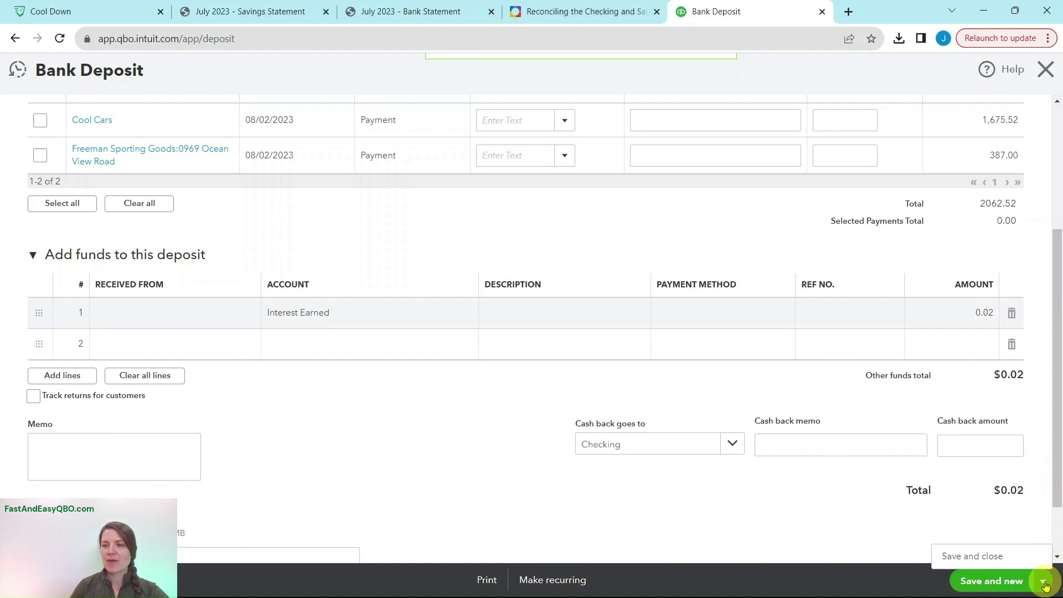
pyautogui.click(954, 557)
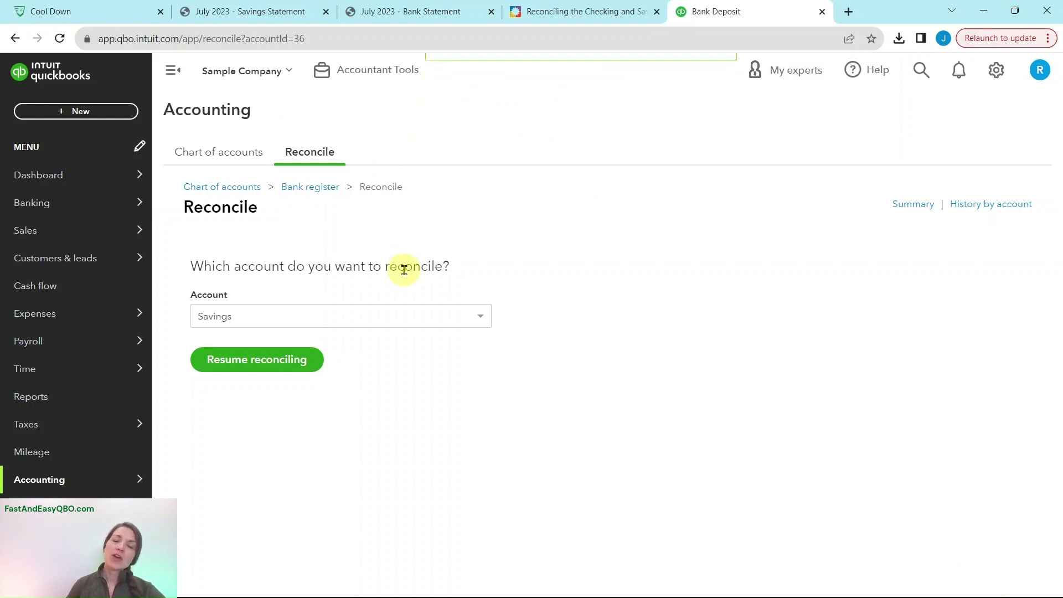
# Resume the savings reconciliation, dismiss the review tips, and clear the 08/28/2023 Interest Earned deposit of 0.02.
pyautogui.click(253, 366)
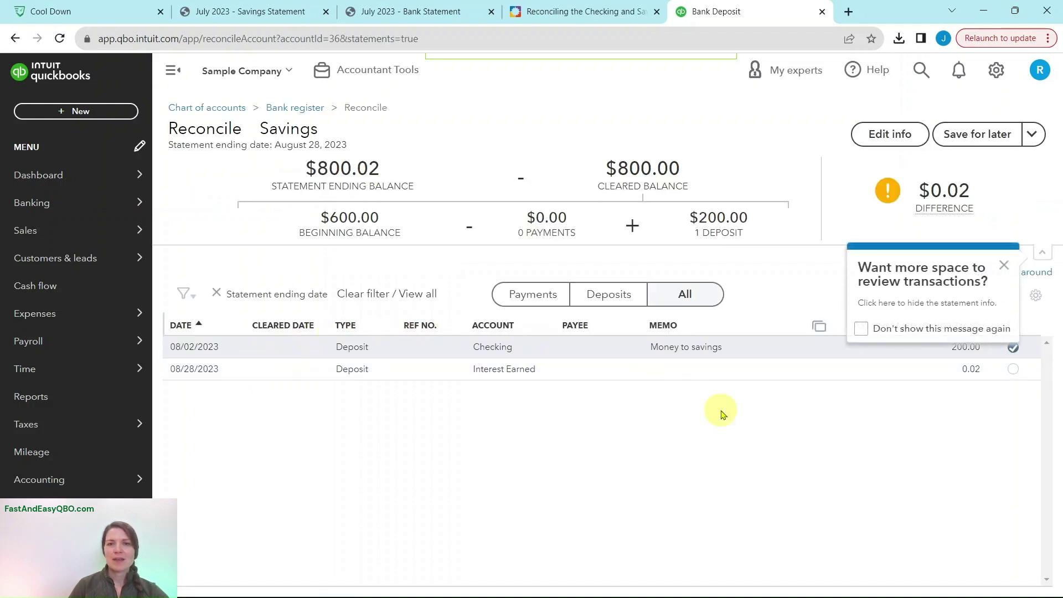
pyautogui.click(1003, 269)
pyautogui.click(996, 309)
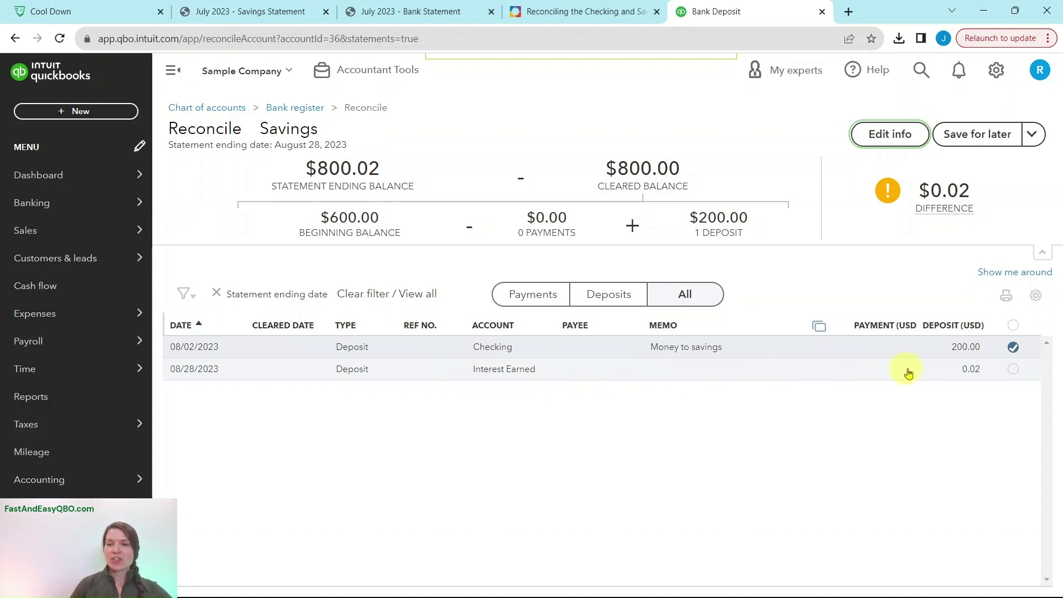
pyautogui.click(1013, 371)
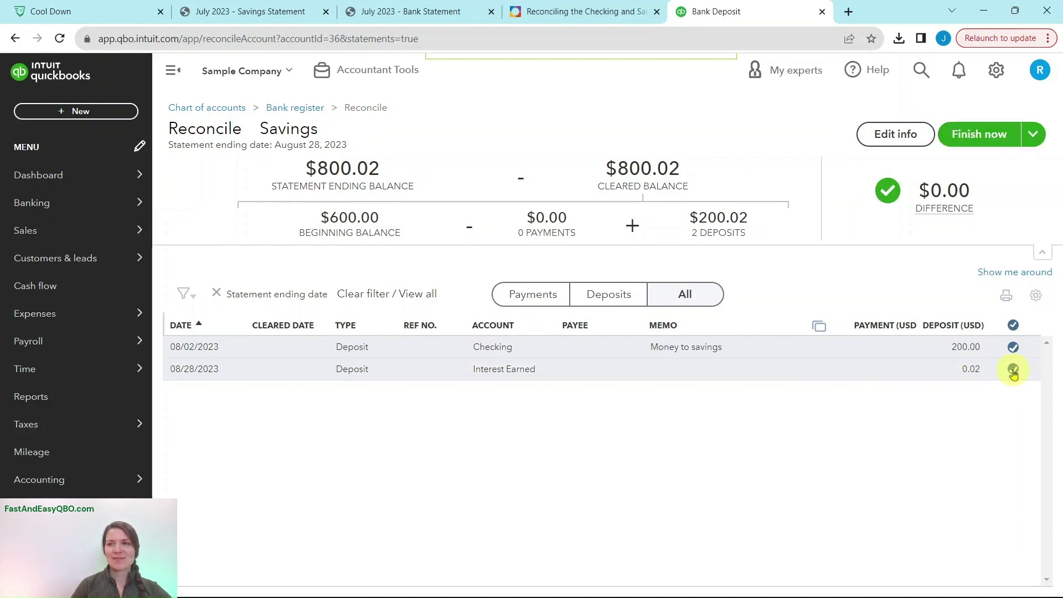
pyautogui.moveTo(965, 213)
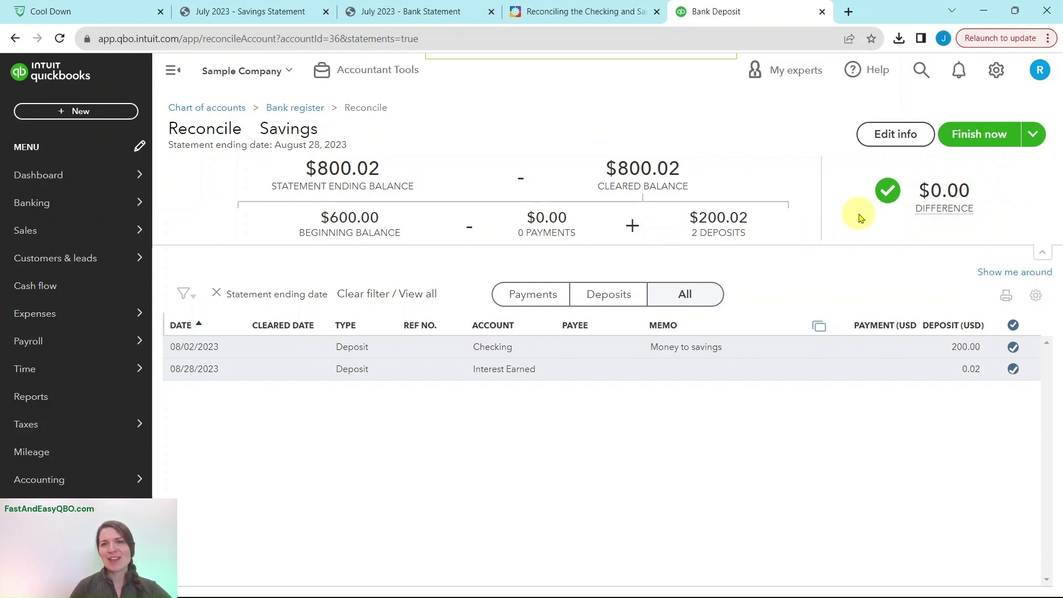
# Return to the BookWidgets exercise and read Steps 5 through 7 of the Savings section on finishing the reconciliation.
pyautogui.click(597, 23)
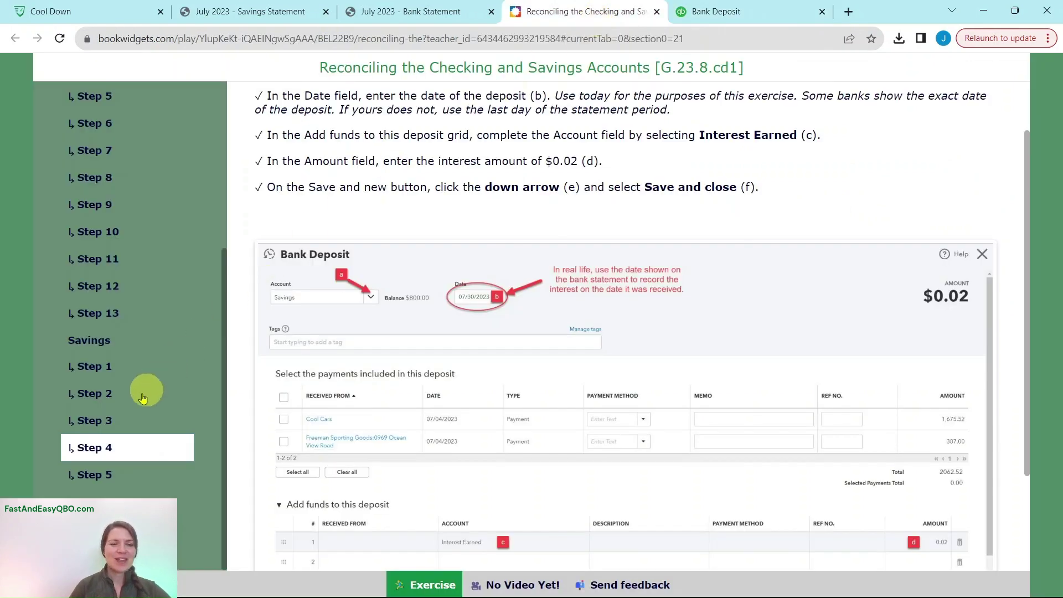
pyautogui.click(97, 477)
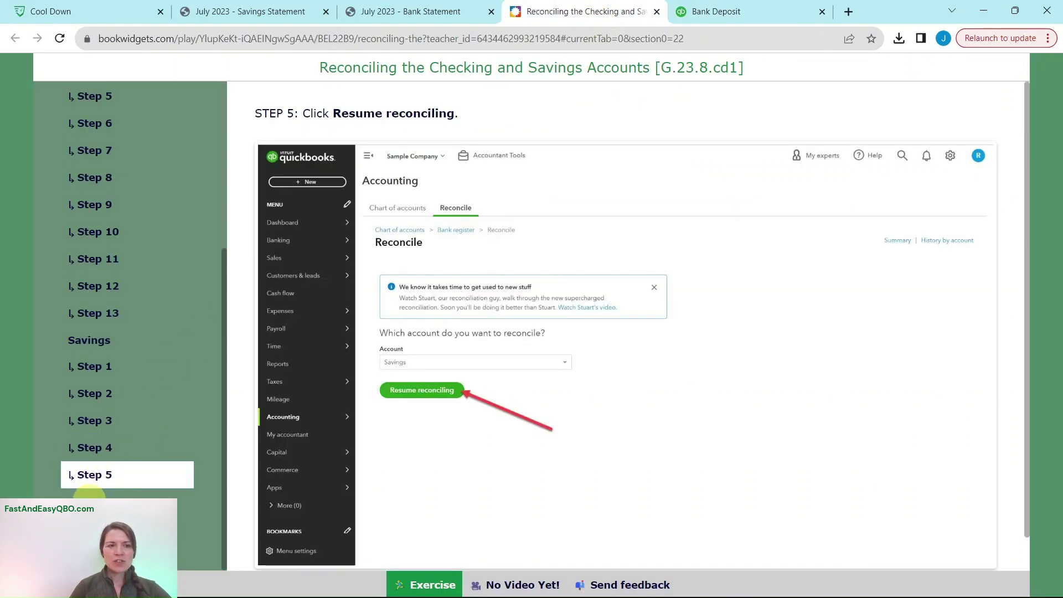
pyautogui.click(97, 492)
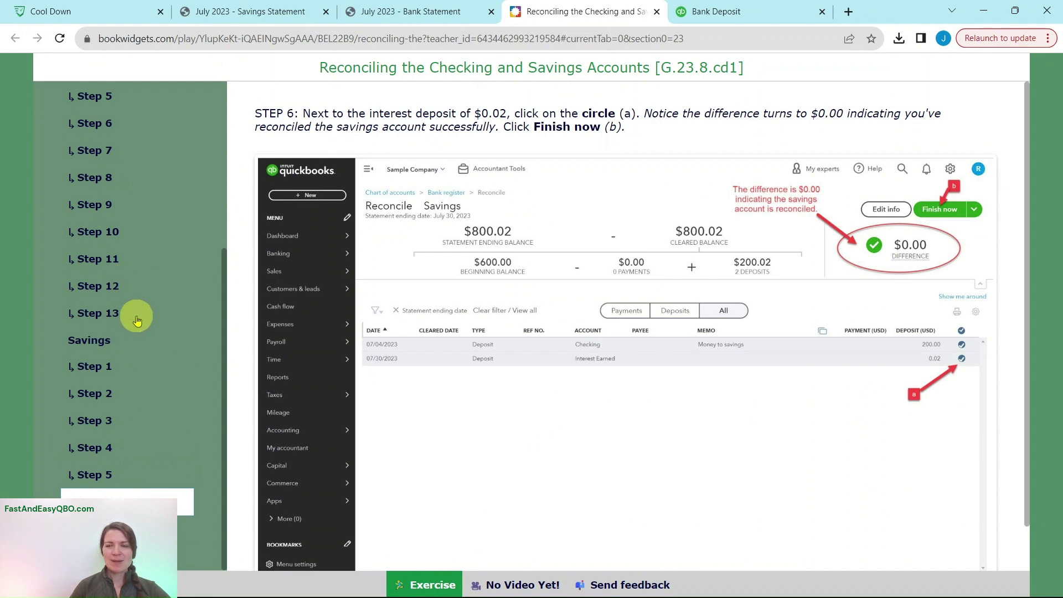
pyautogui.click(97, 527)
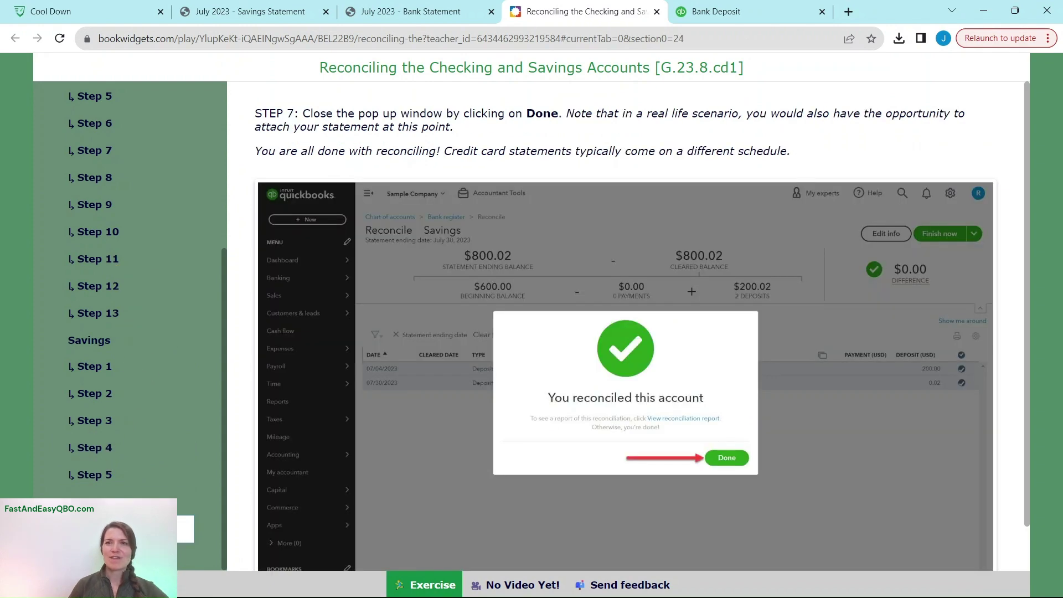
# Switch back to QuickBooks Online, finish the Savings account reconciliation for the statement ending August 28, 2023, and dismiss the completion dialog.
pyautogui.click(752, 12)
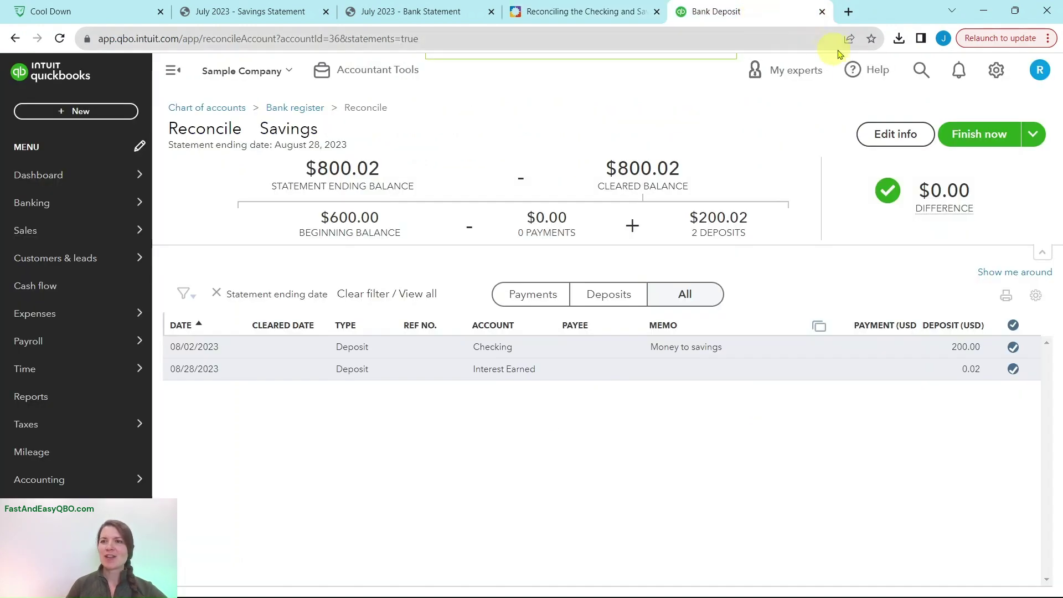
pyautogui.click(991, 138)
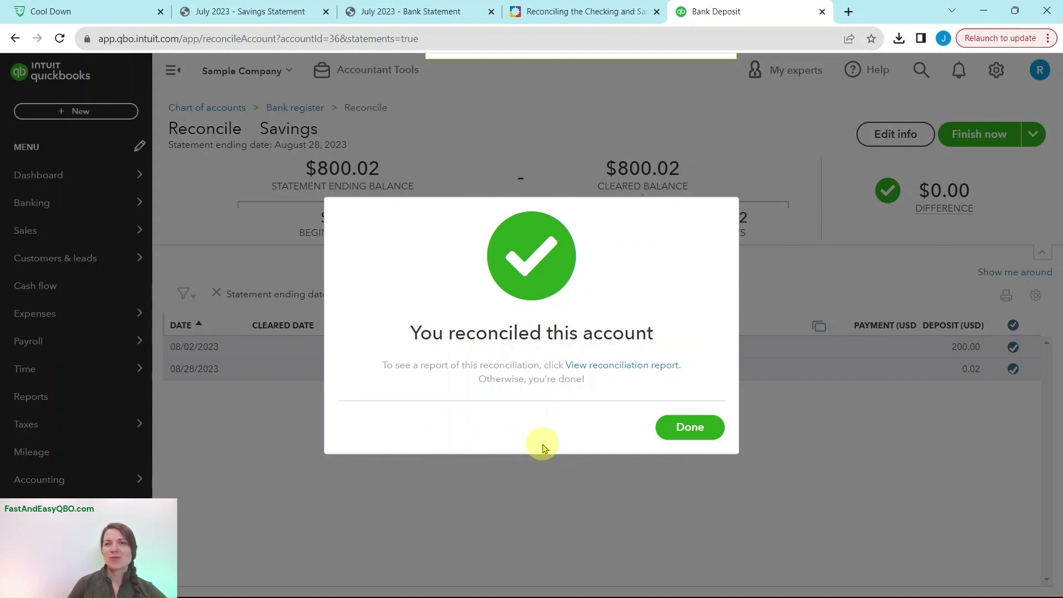
pyautogui.click(694, 433)
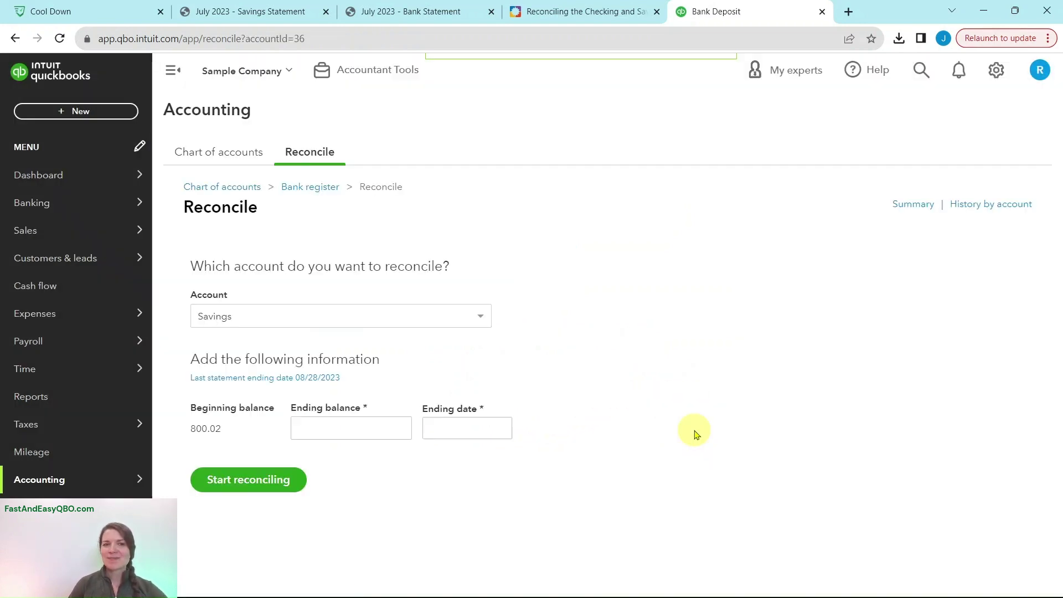